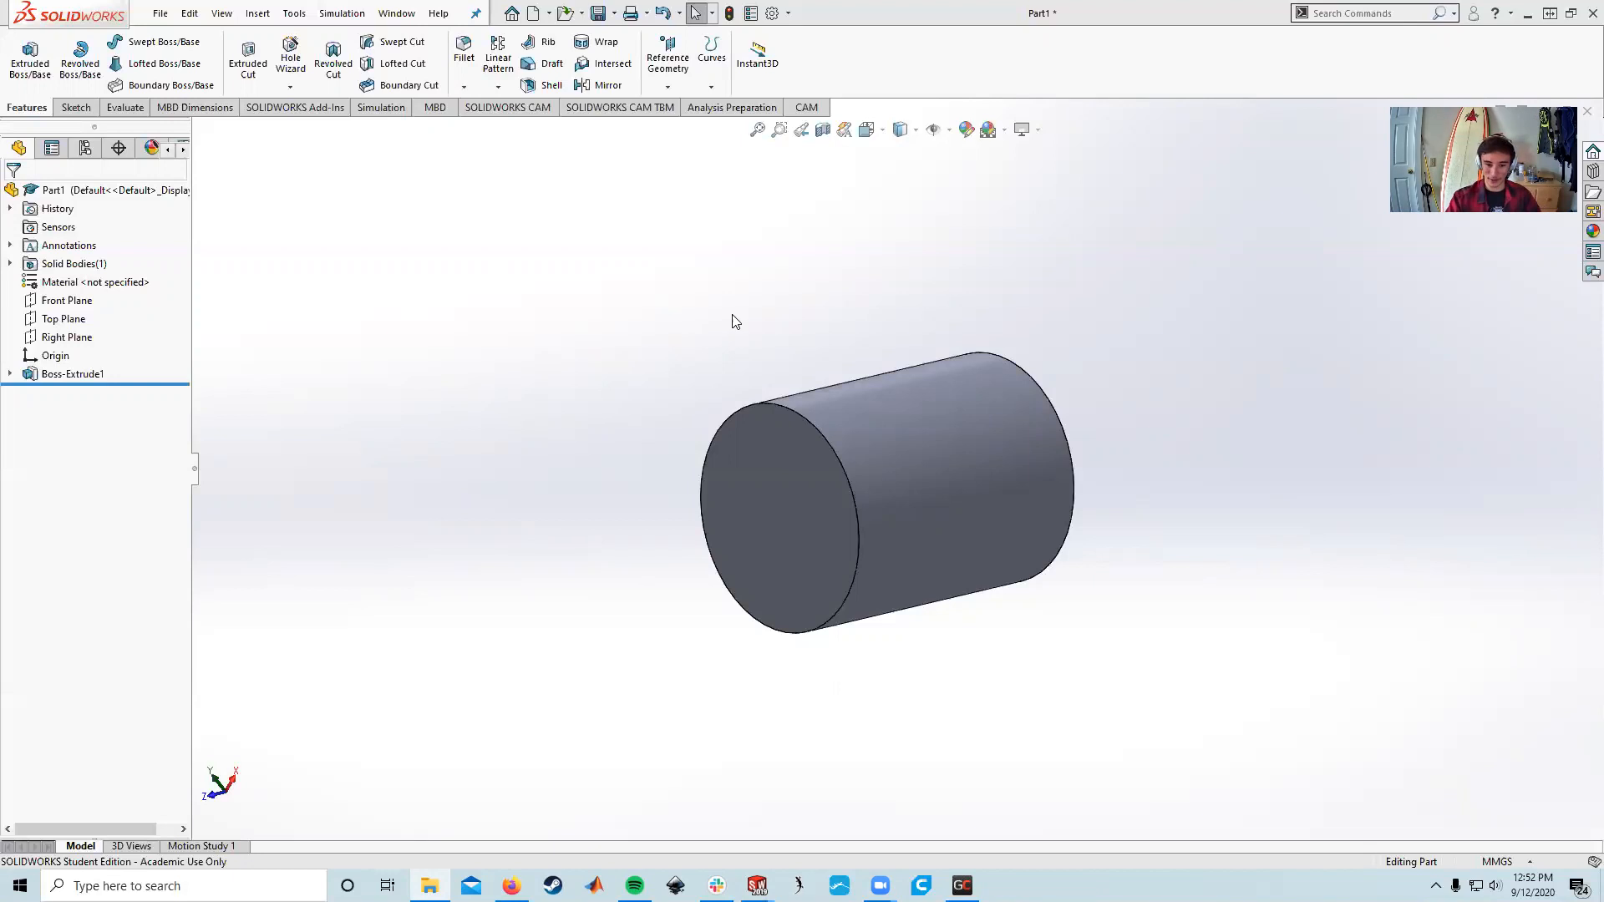
{"action": "mouse_move", "coordinate": [783, 320]}
{"action": "middle_mouse_down"}
{"action": "mouse_move", "coordinate": [806, 318]}
{"action": "mouse_move", "coordinate": [782, 332]}
{"action": "middle_mouse_up"}
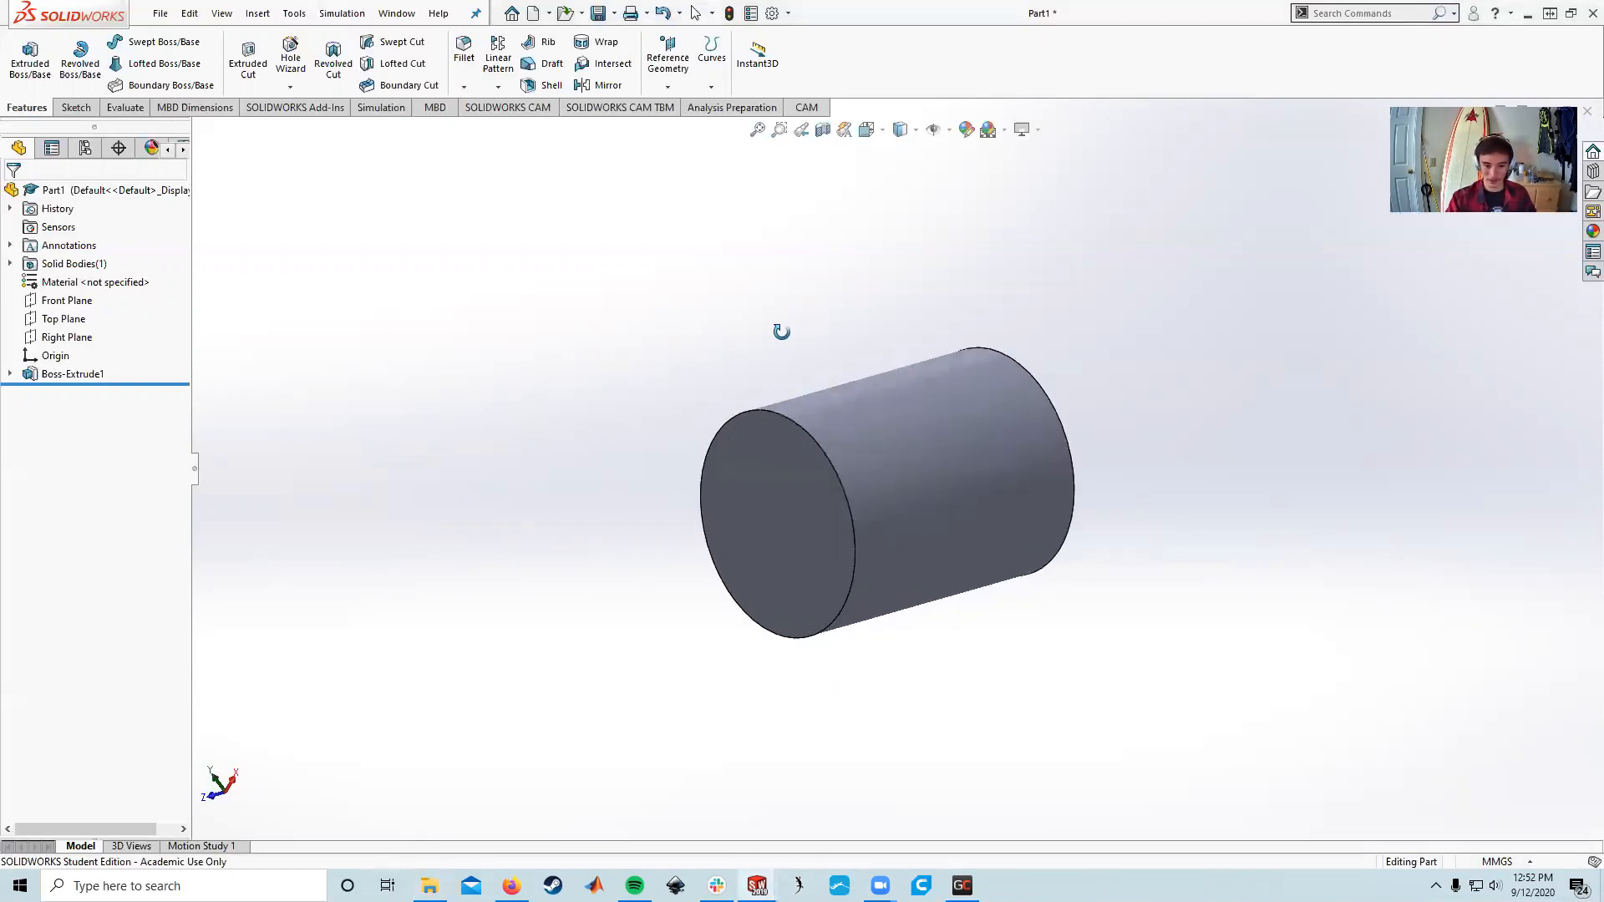
{"action": "scroll", "coordinate": [924, 531], "scroll_direction": "down", "scroll_amount": 3}
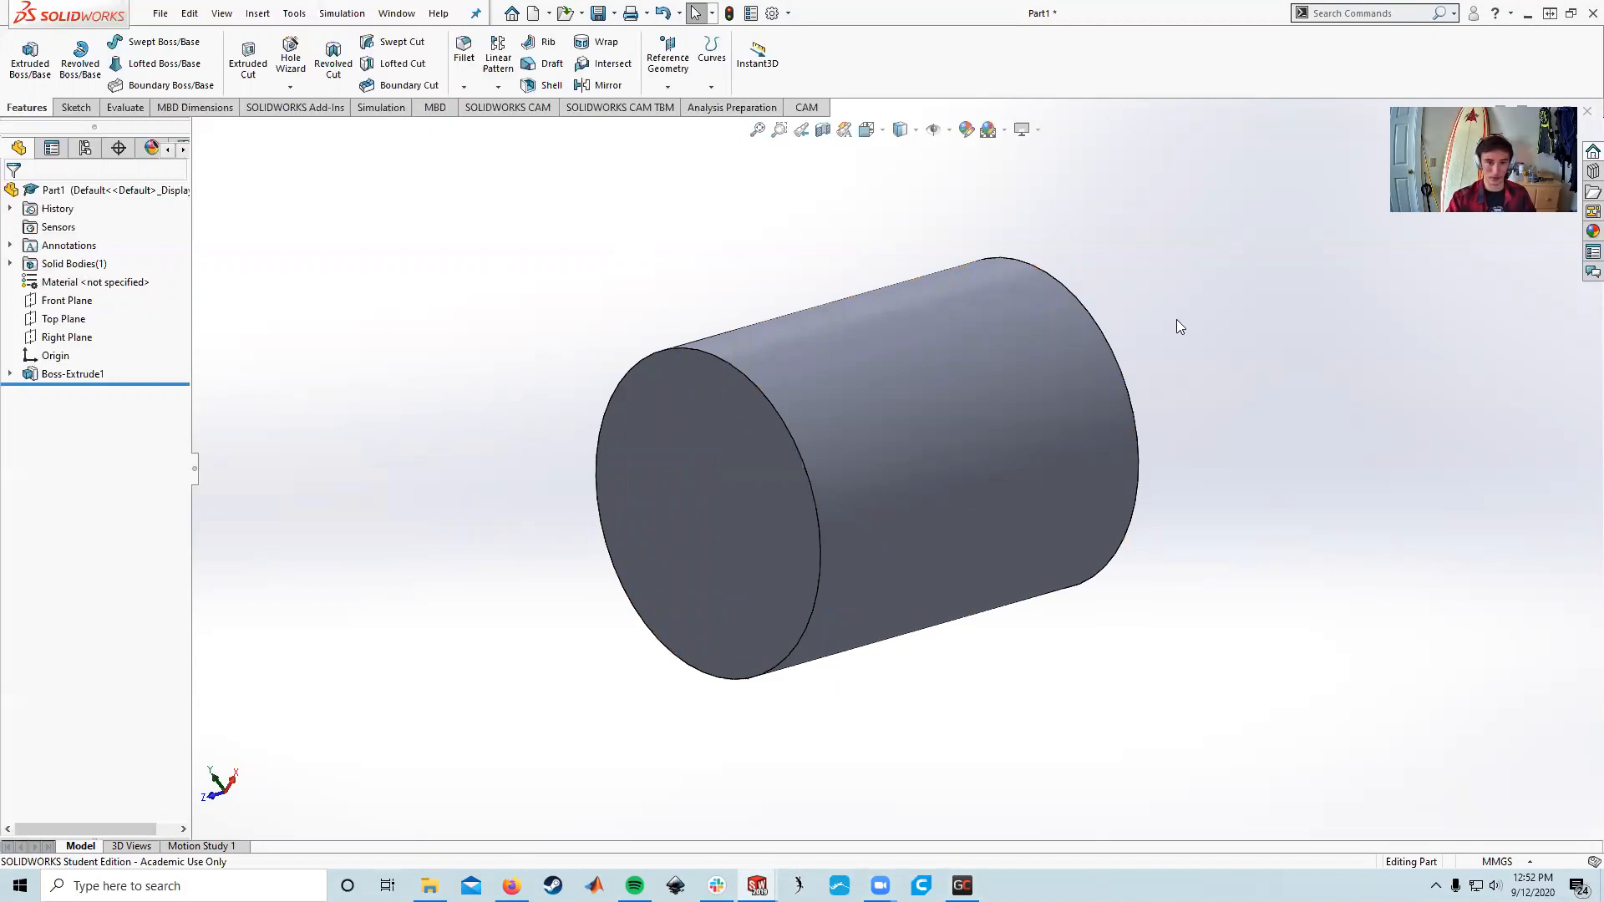
{"action": "key", "text": "z"}
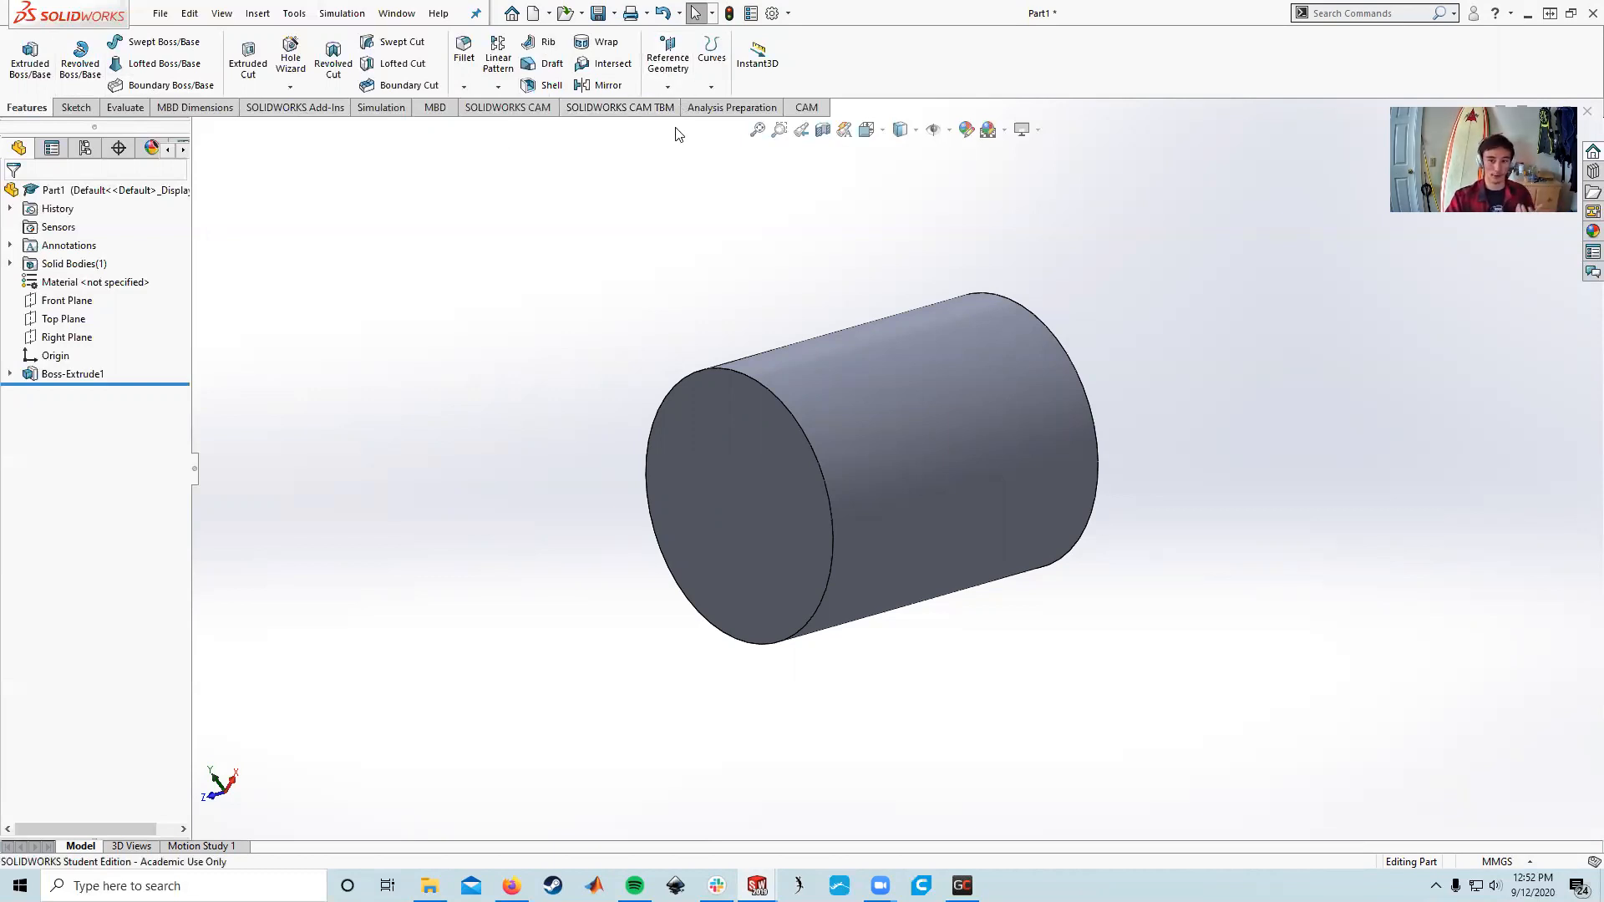
{"action": "left_click", "coordinate": [667, 74]}
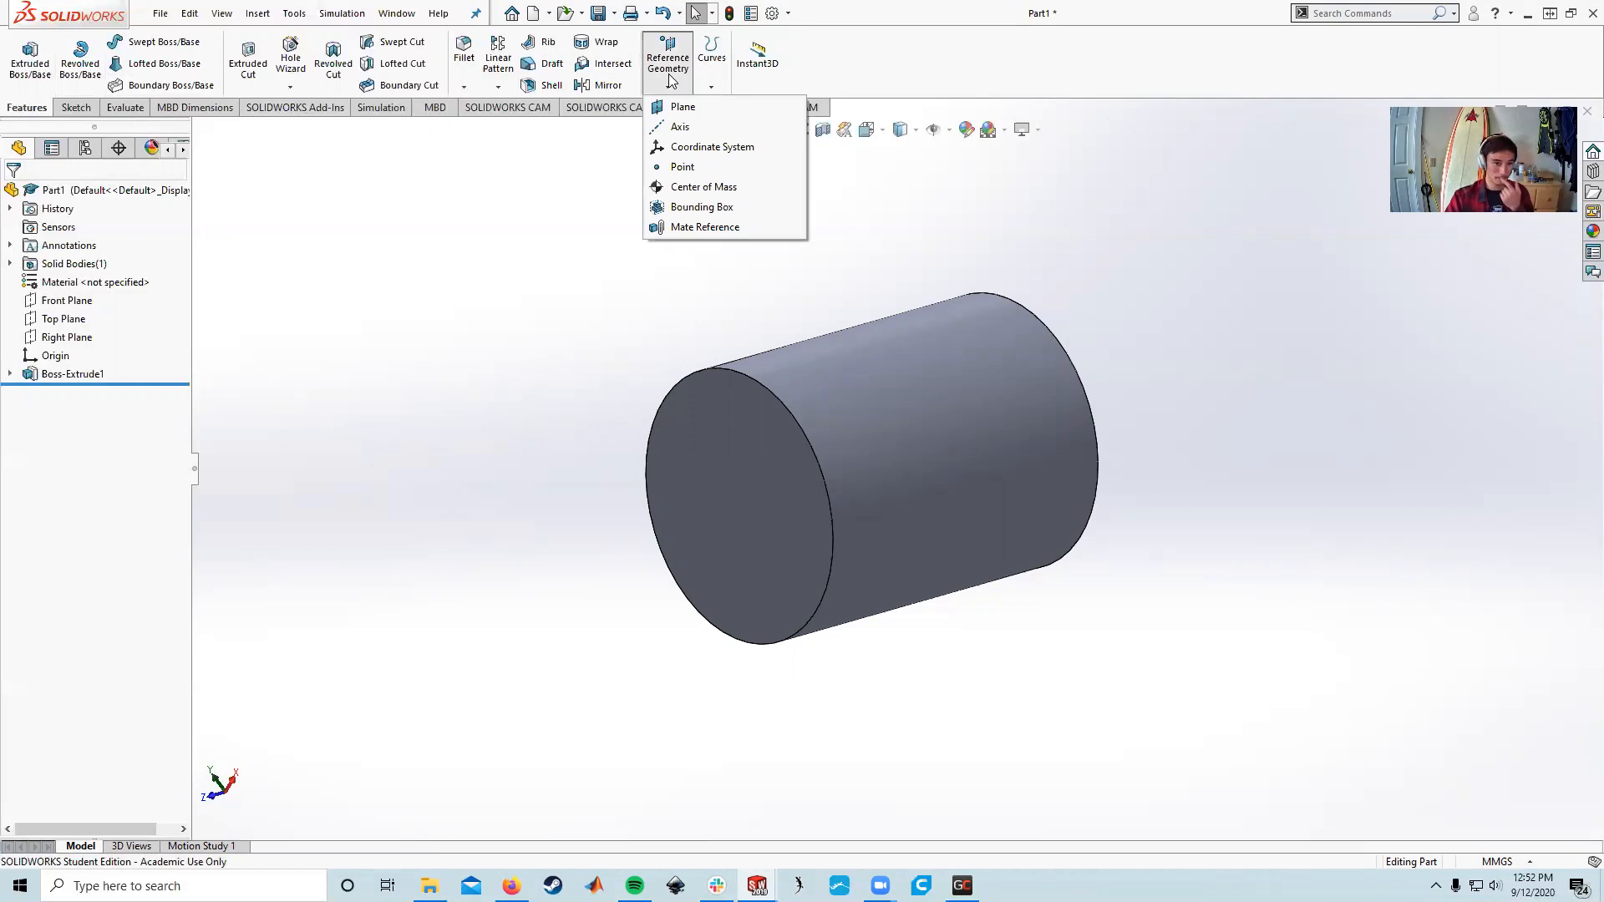
{"action": "left_click", "coordinate": [678, 127]}
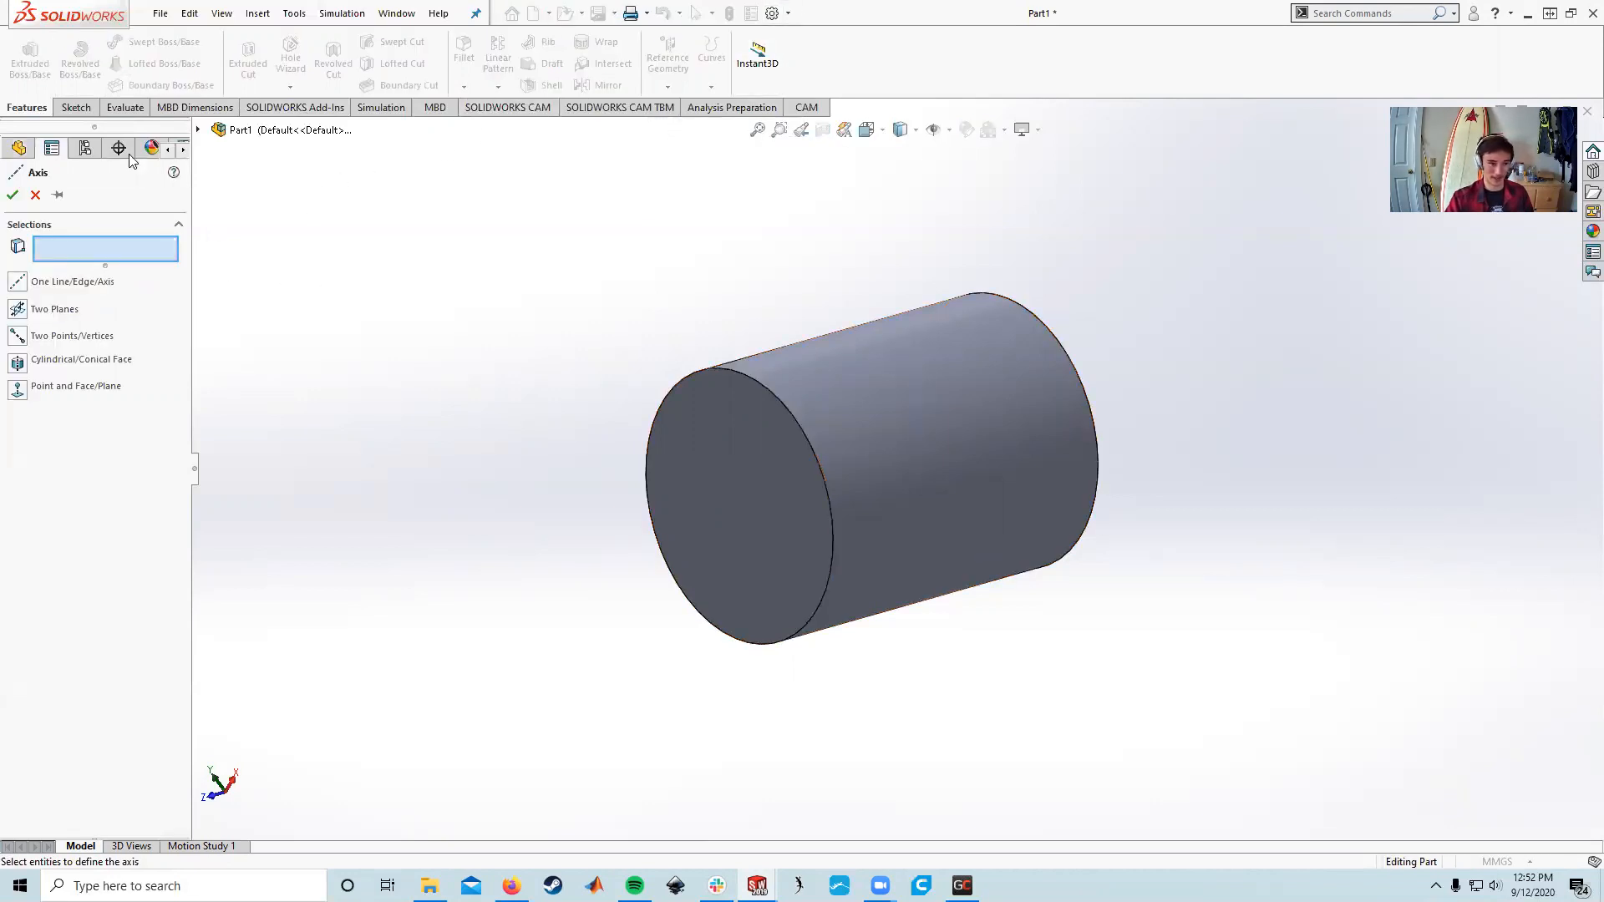
{"action": "left_click", "coordinate": [36, 195]}
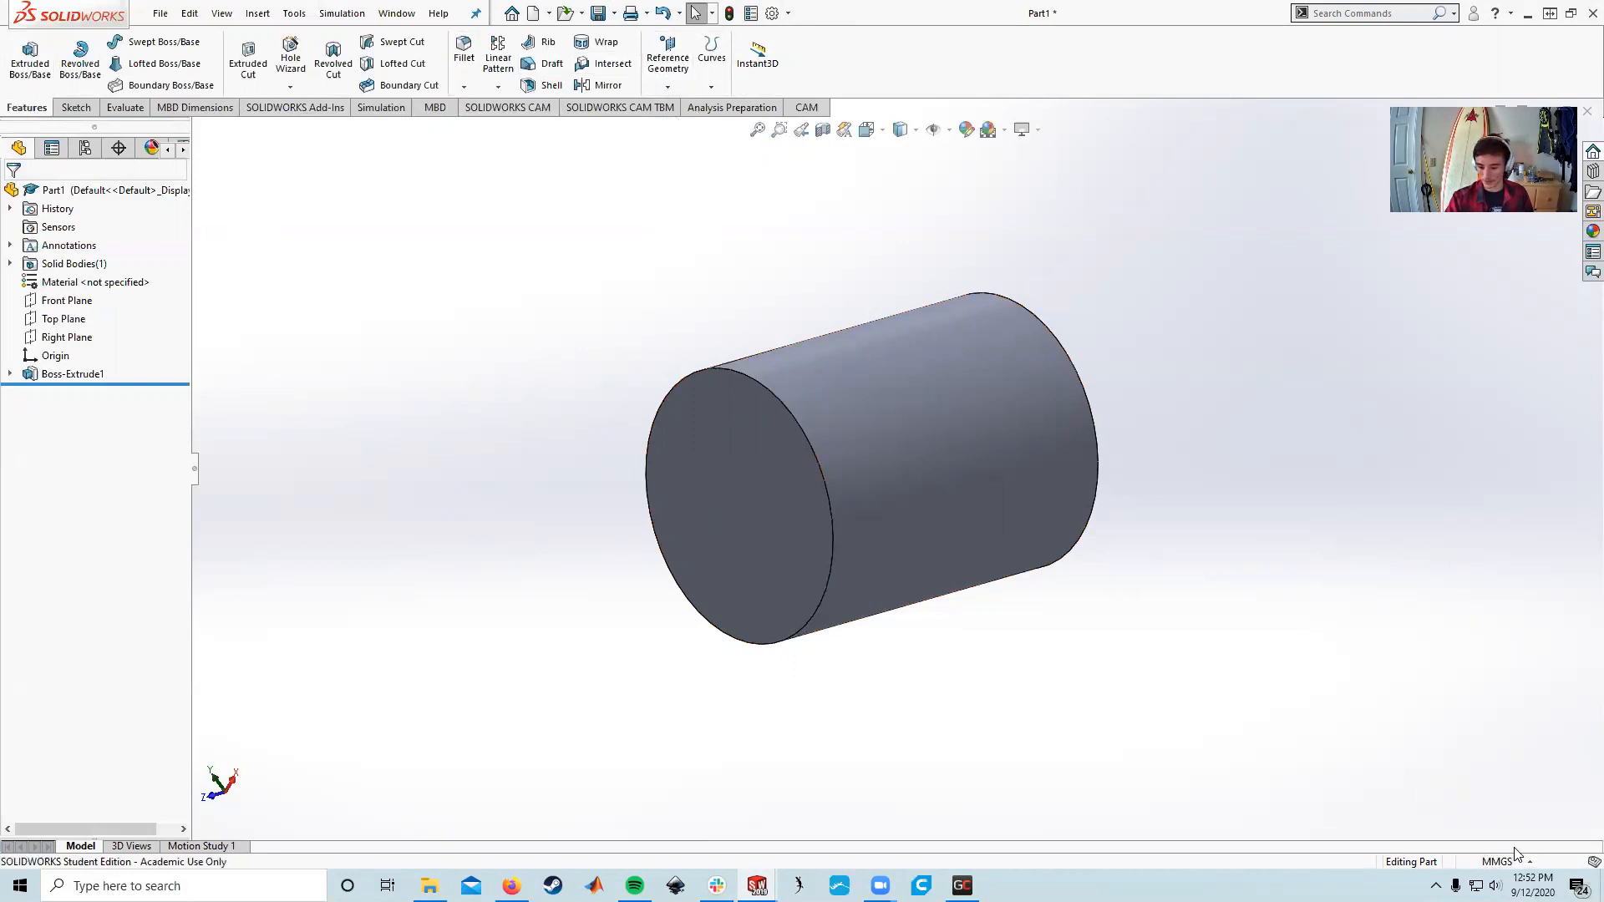
{"action": "left_click", "coordinate": [1436, 886]}
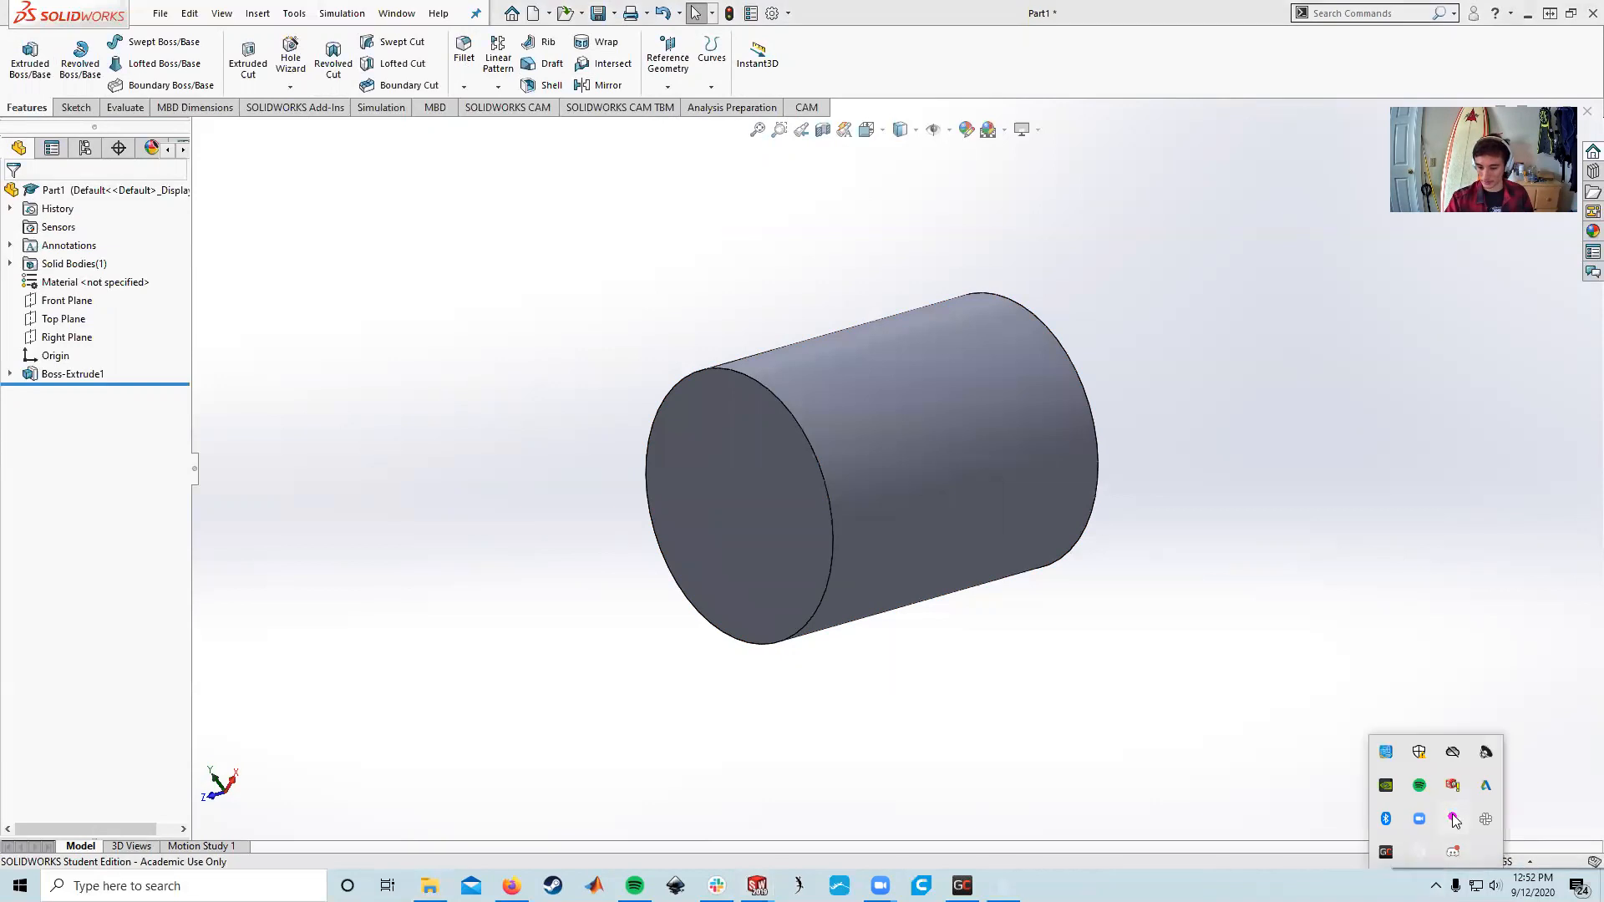
{"action": "right_click", "coordinate": [1455, 852]}
{"action": "left_click", "coordinate": [1475, 756]}
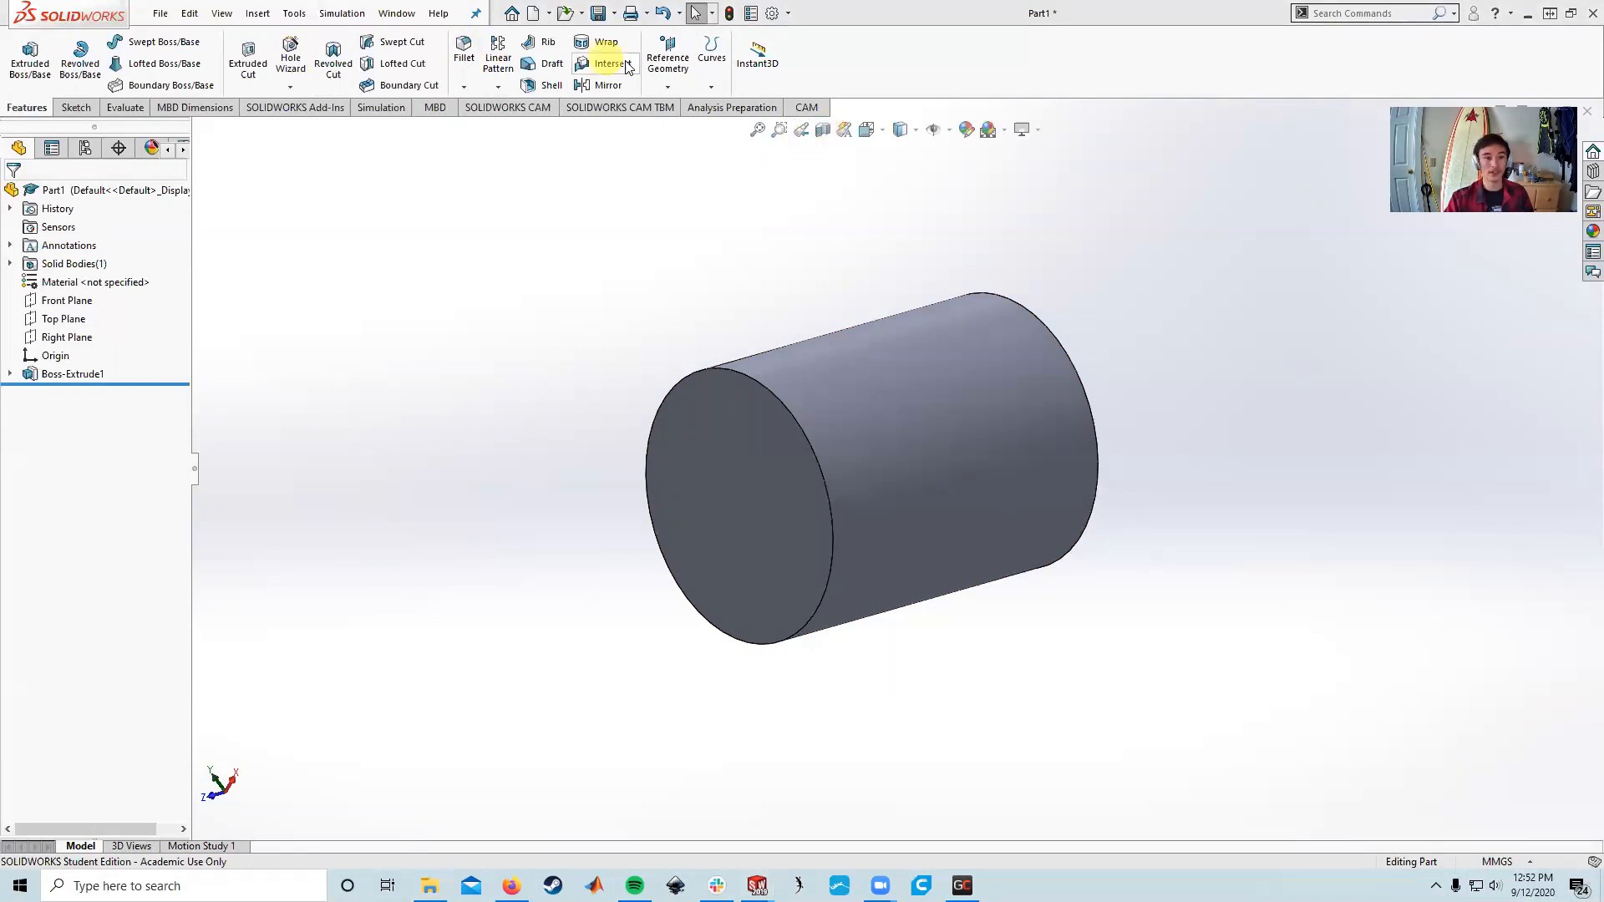
- Create a reference axis through the centre of the cylinder from its cylindrical face
{"action": "left_click", "coordinate": [664, 56]}
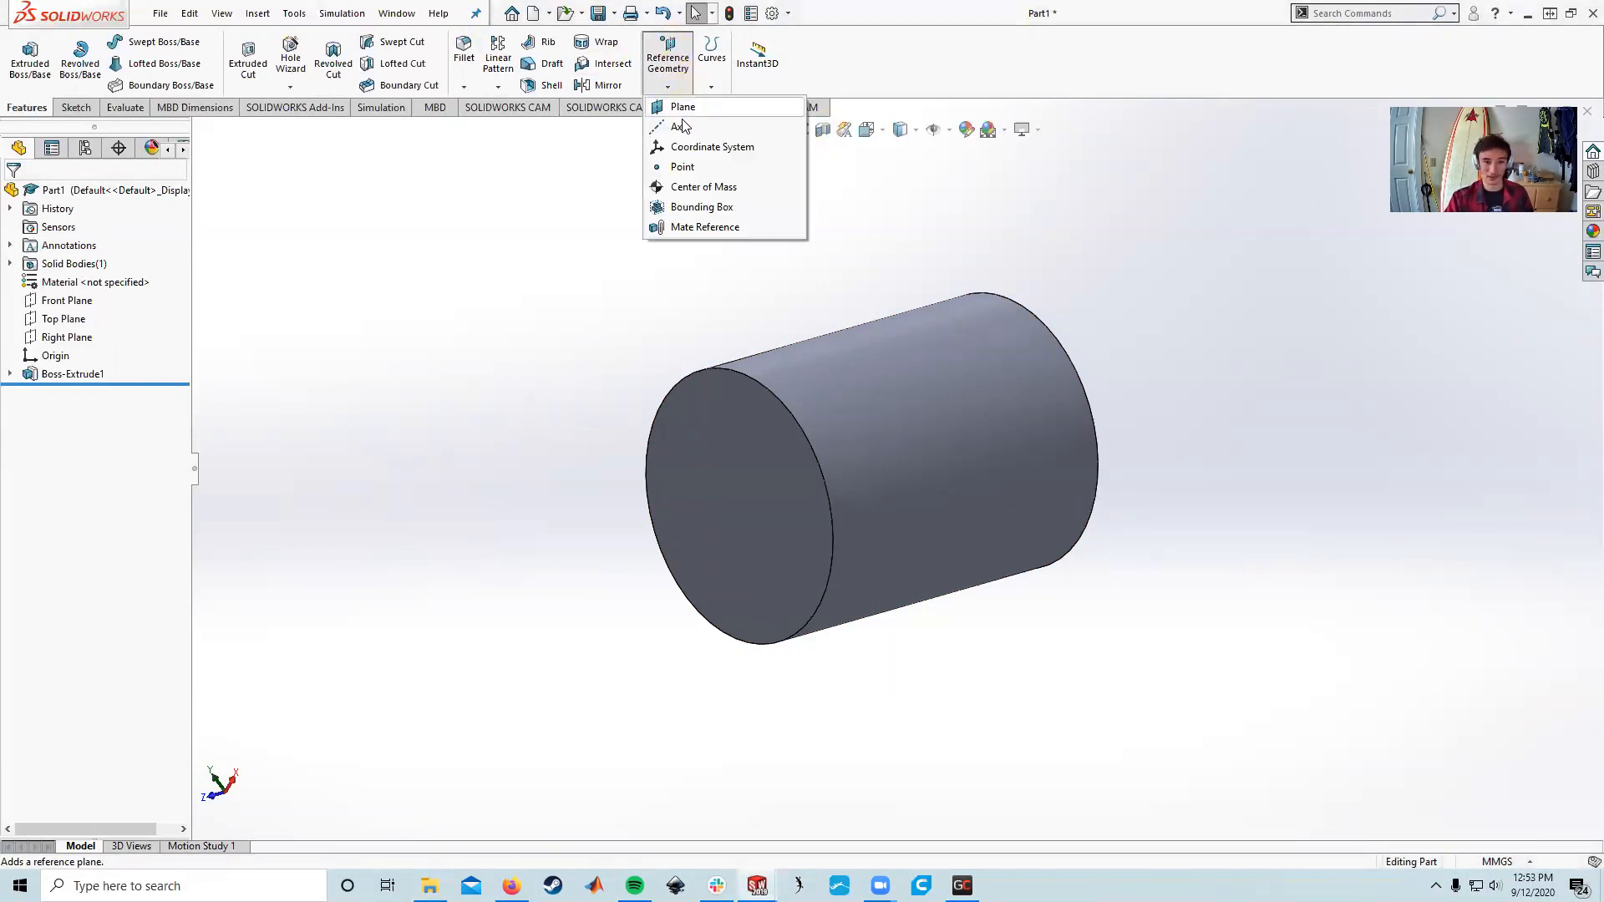
{"action": "left_click", "coordinate": [680, 127]}
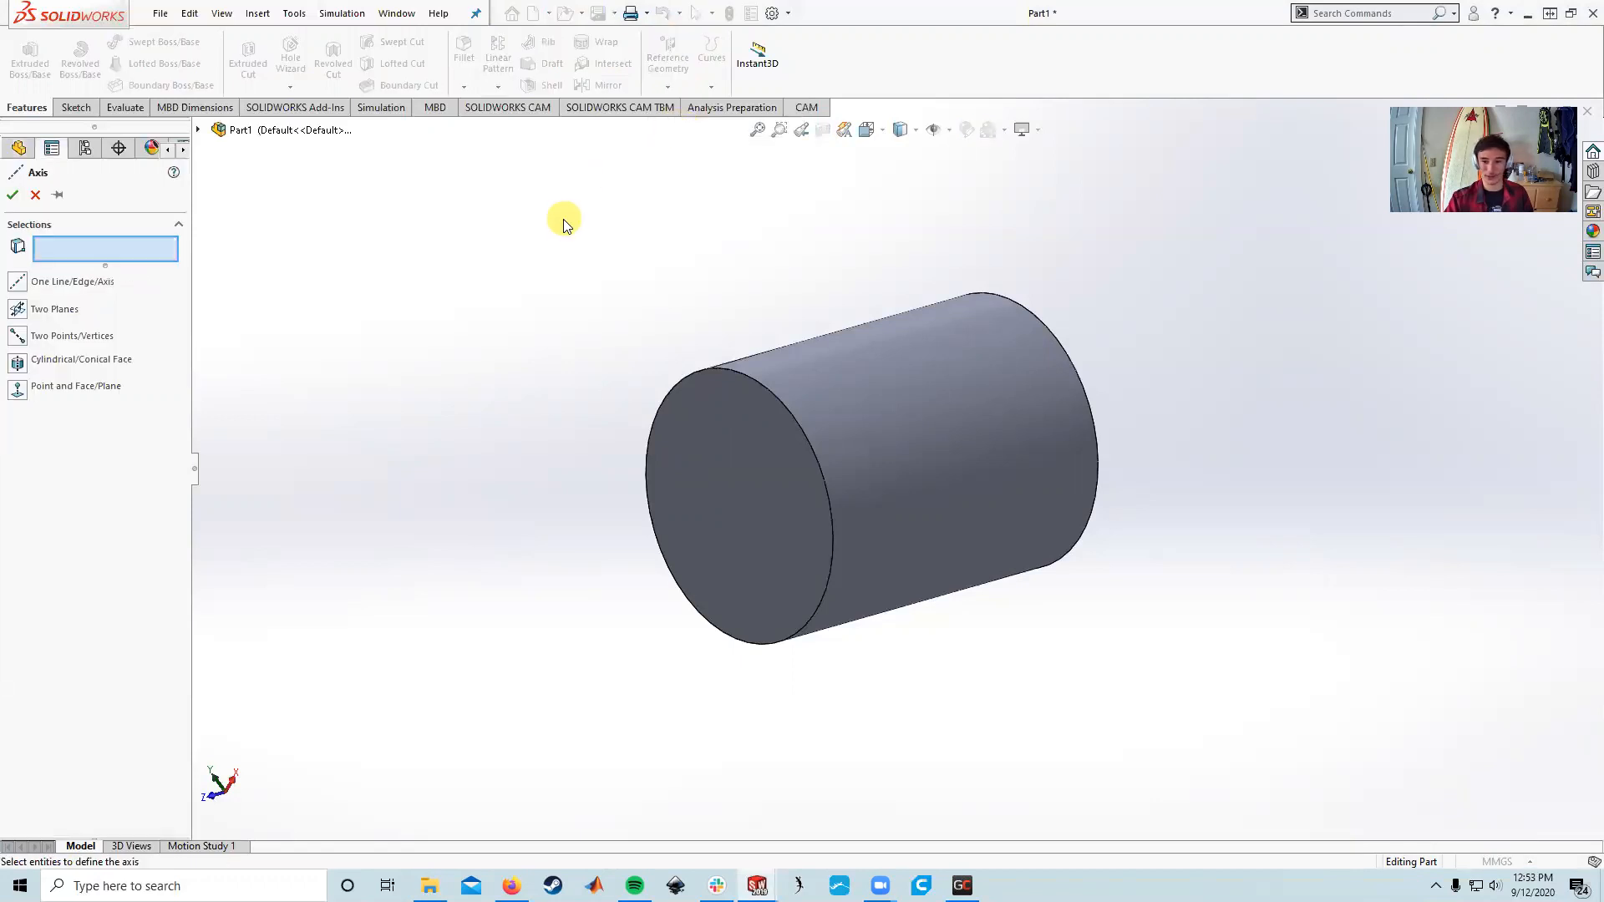
{"action": "left_click", "coordinate": [882, 372]}
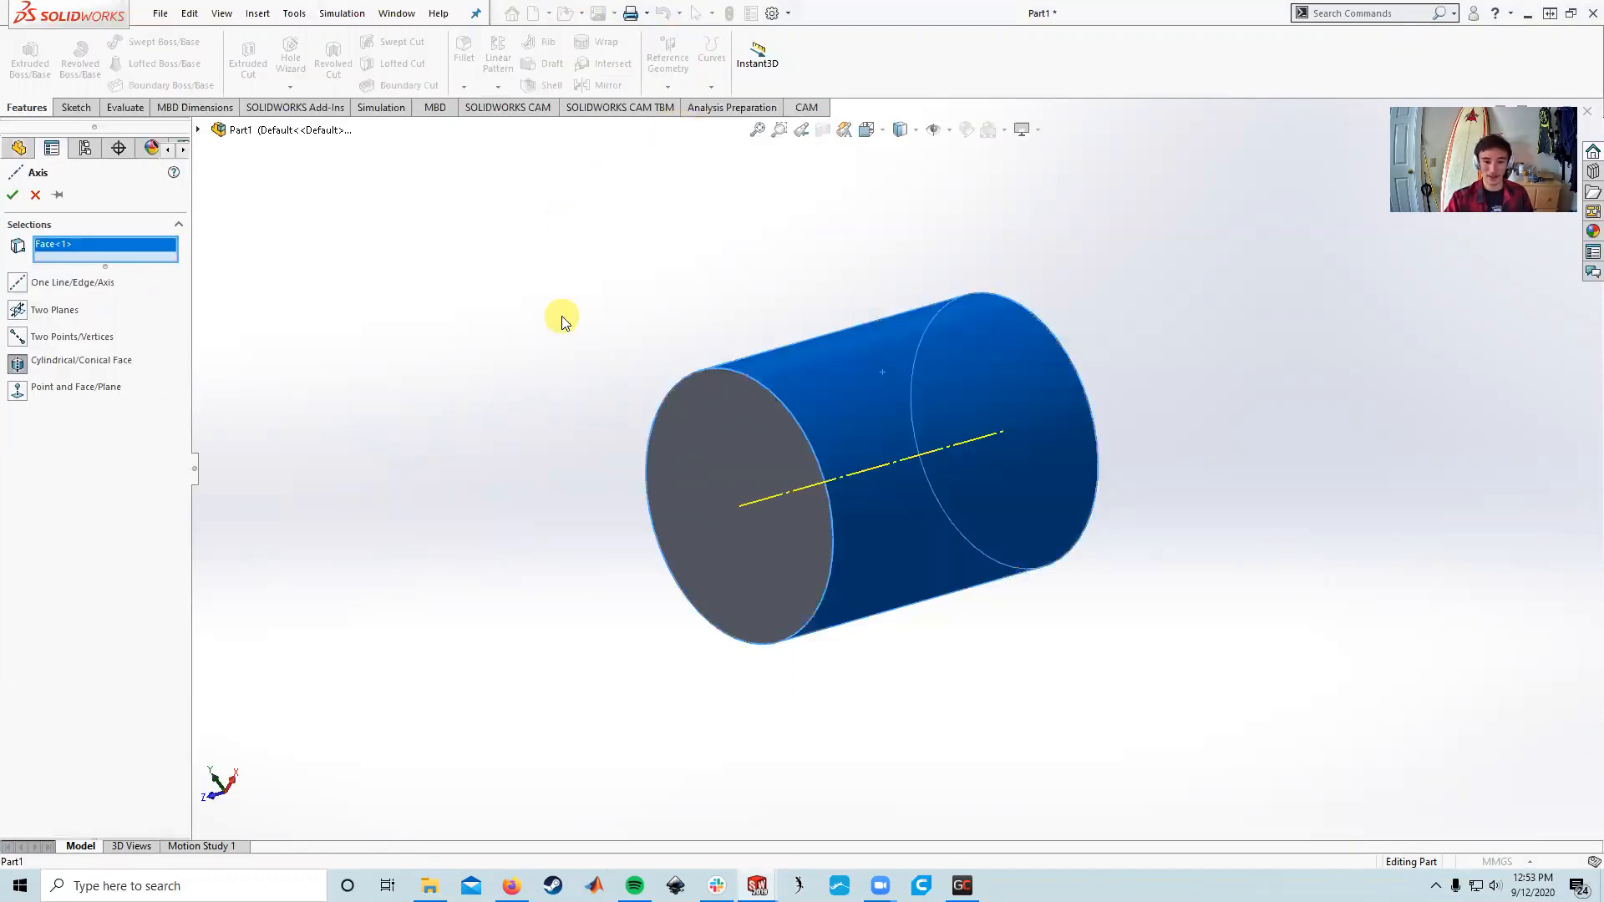
{"action": "left_click", "coordinate": [12, 197]}
- Select the Top Plane and orient the view square to it, with the cylinder's axis running vertically
{"action": "middle_click_drag", "start_coordinate": [906, 521], "coordinate": [594, 465]}
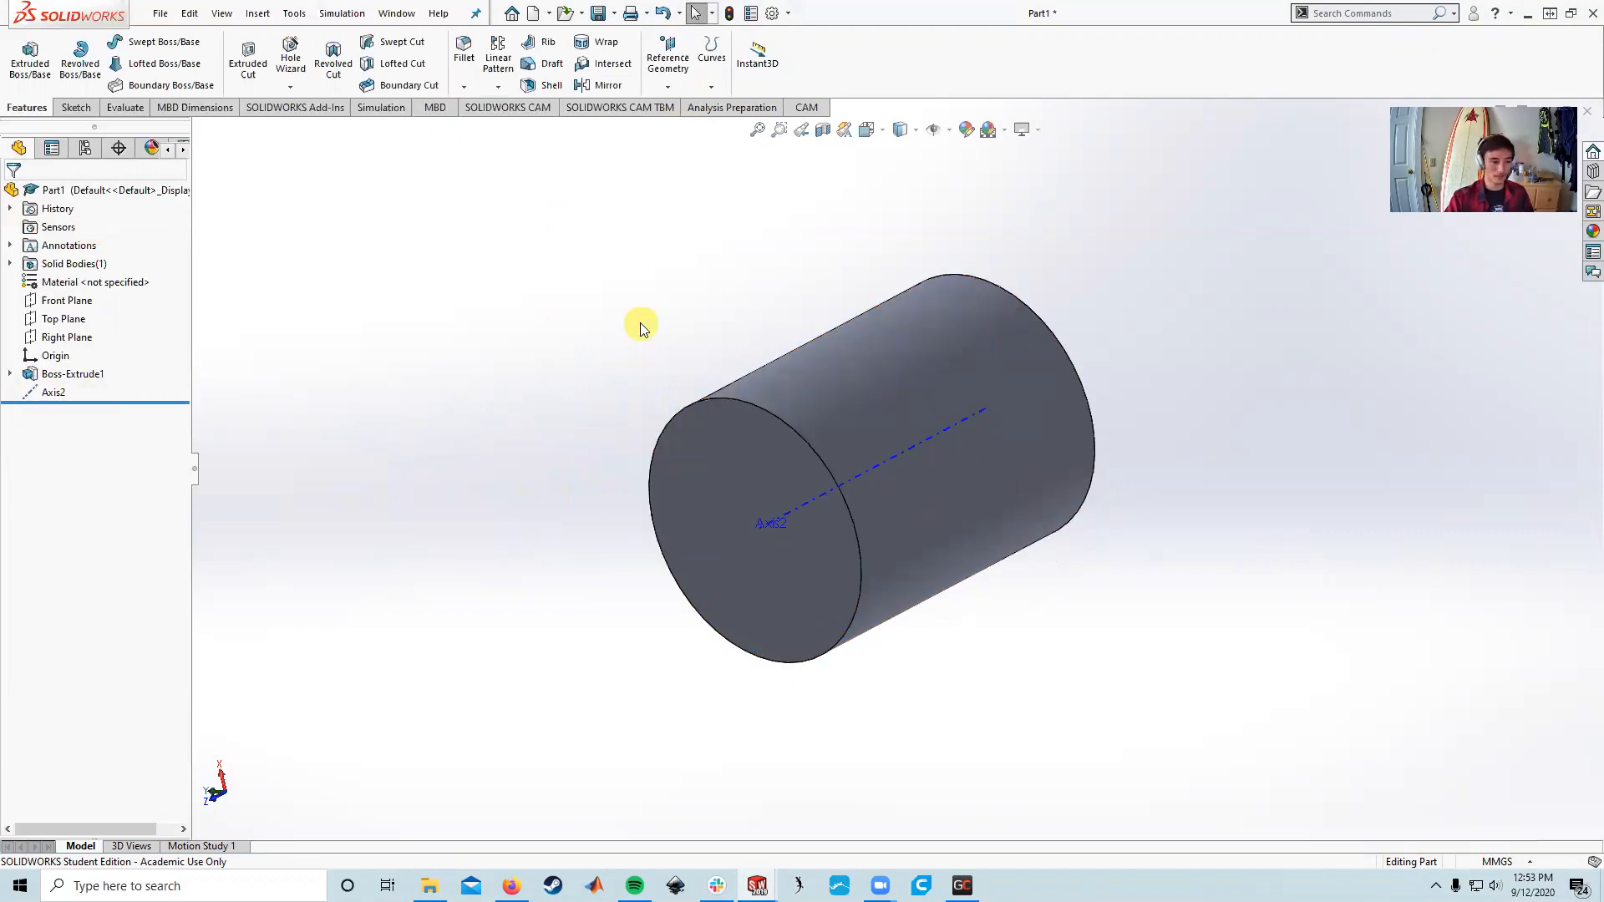
{"action": "scroll", "coordinate": [380, 495], "scroll_direction": "up", "scroll_amount": 1}
{"action": "middle_click_drag", "start_coordinate": [381, 494], "coordinate": [362, 443]}
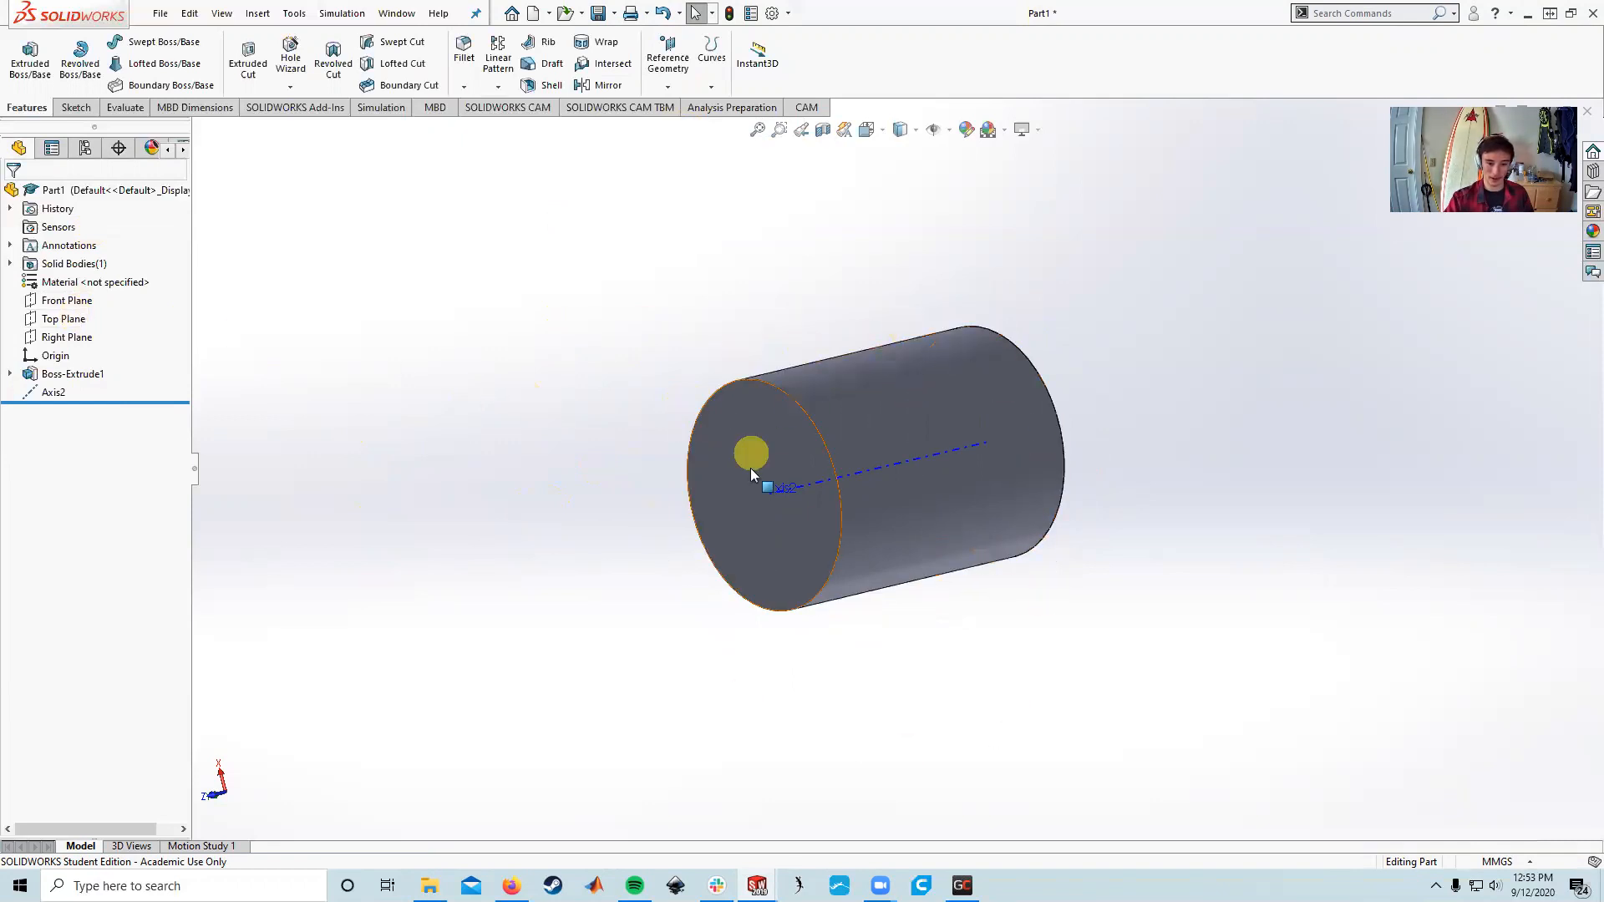
{"action": "middle_click_drag", "start_coordinate": [859, 394], "coordinate": [870, 347]}
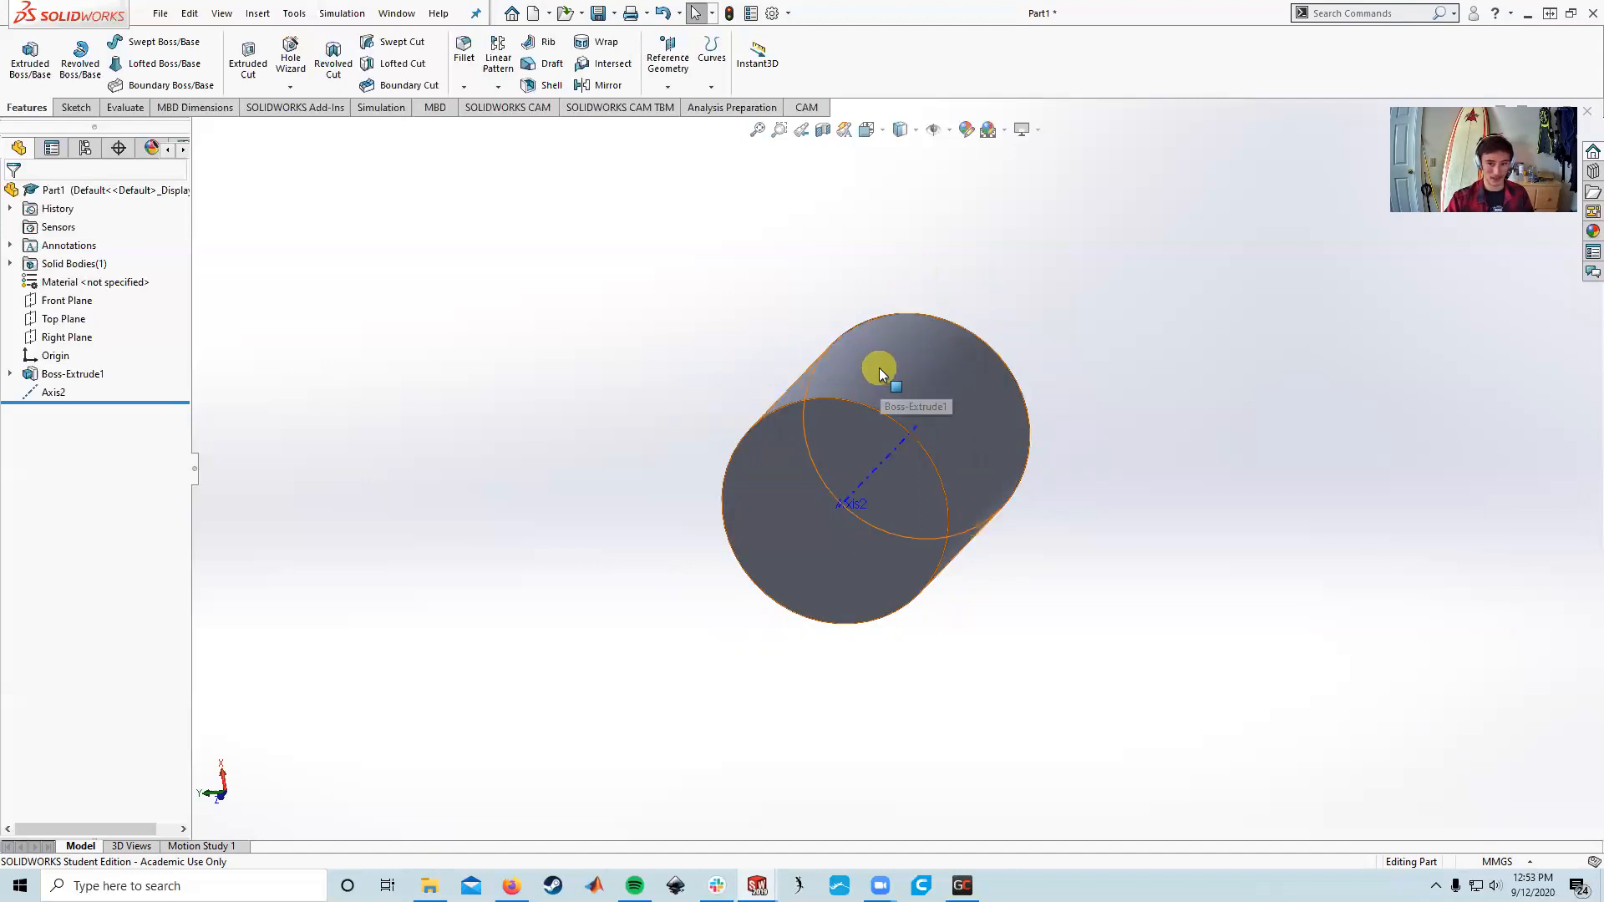
{"action": "left_click", "coordinate": [60, 321]}
{"action": "middle_click_drag", "start_coordinate": [490, 471], "coordinate": [382, 452]}
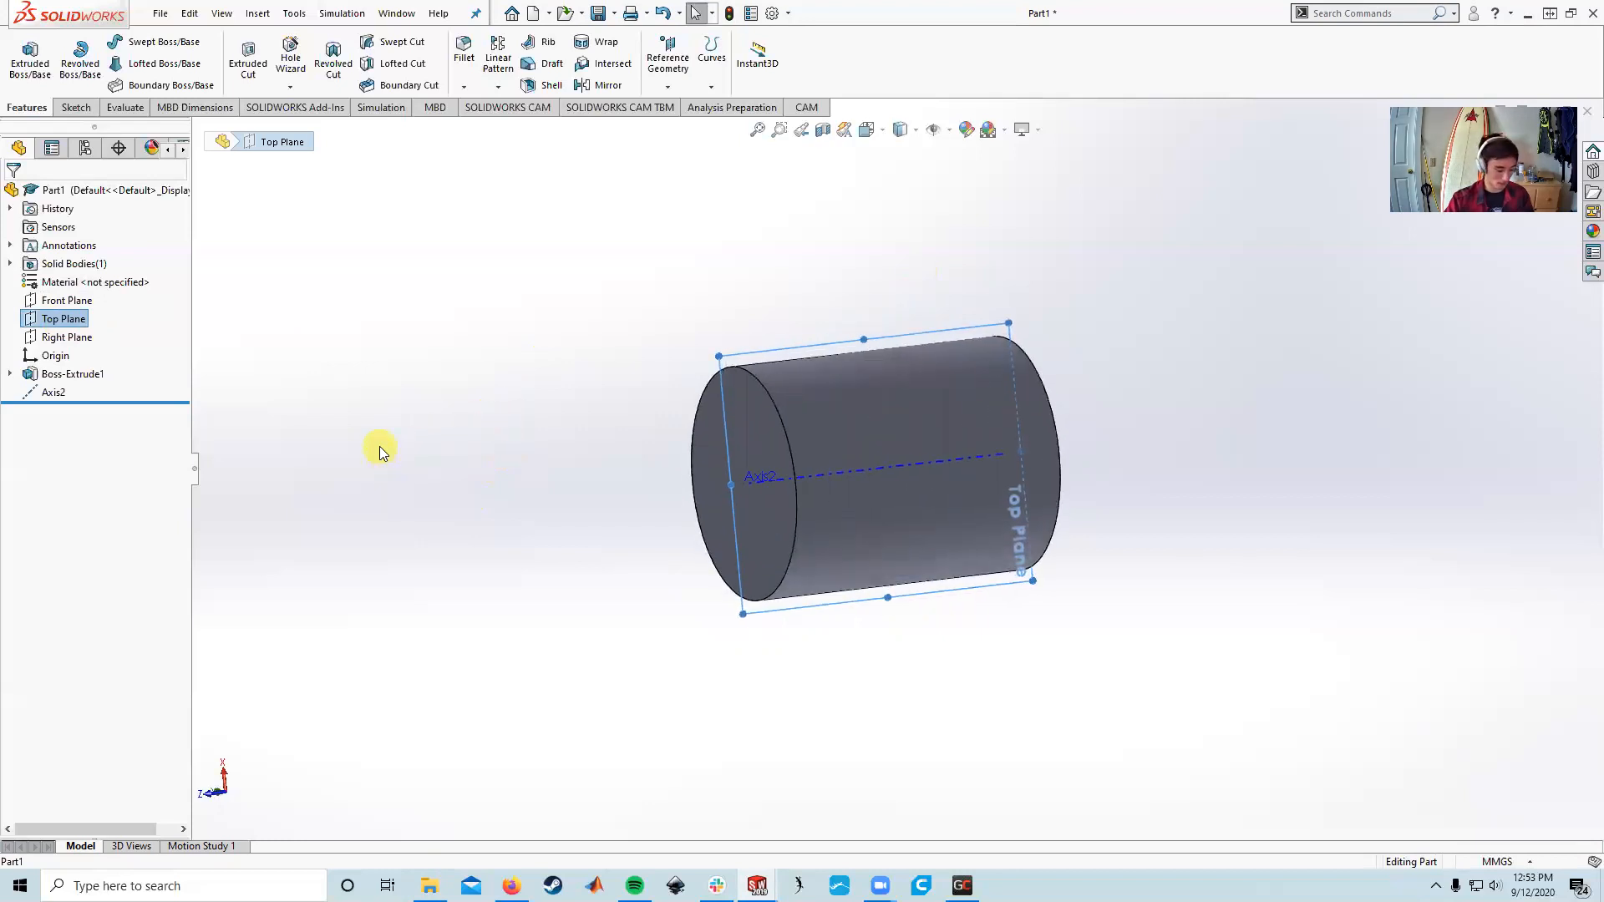
{"action": "key", "text": "space"}
{"action": "left_click", "coordinate": [882, 459]}
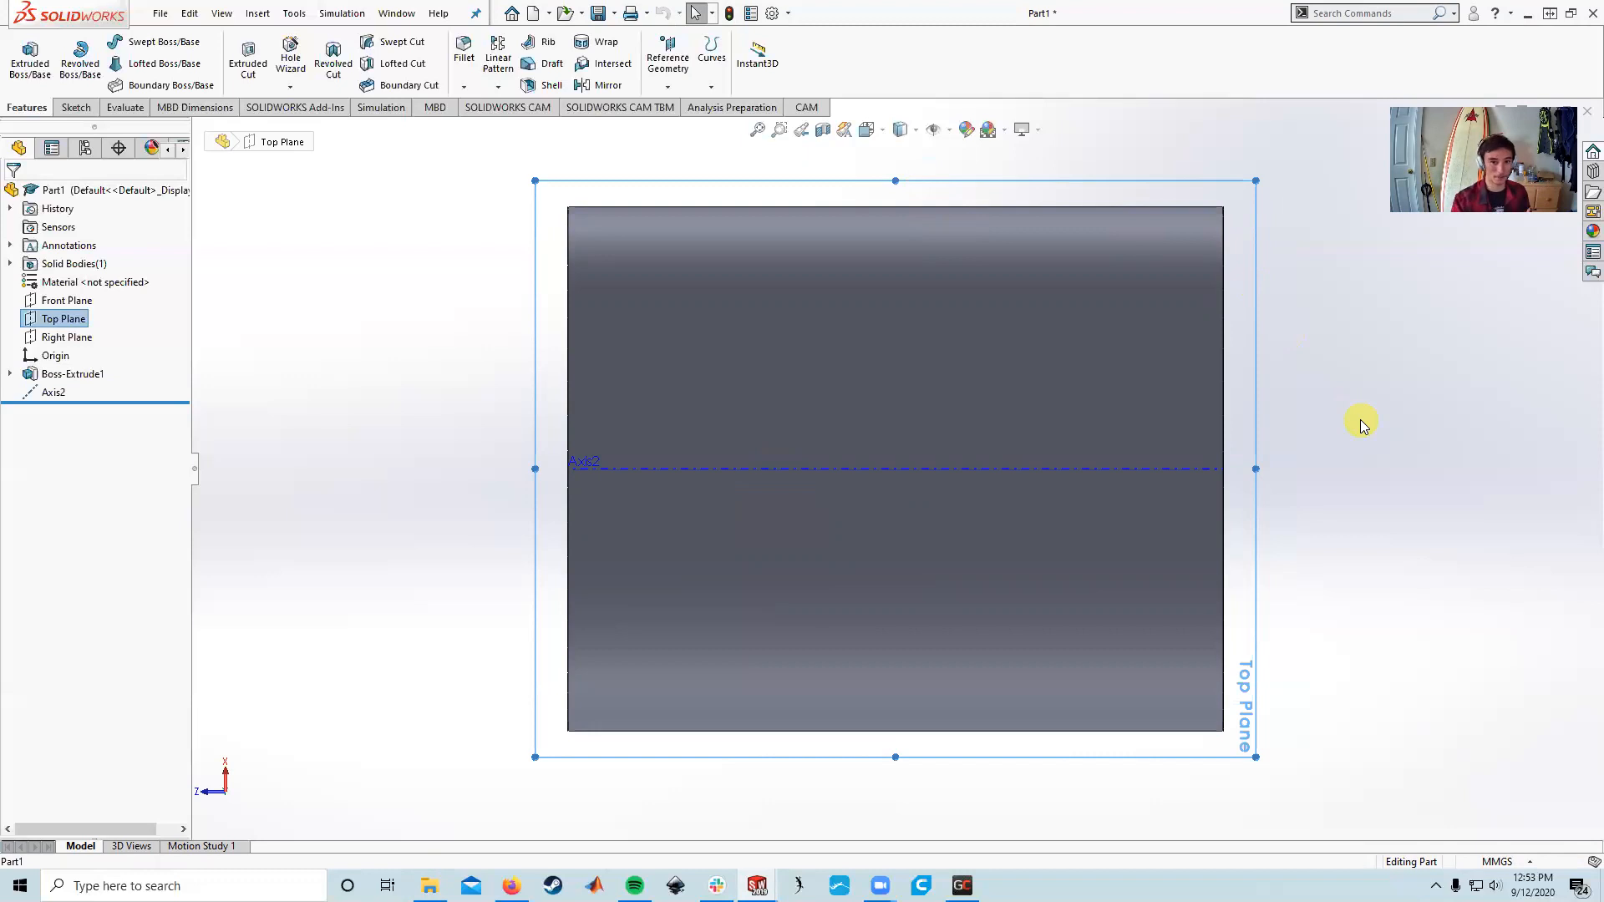
{"action": "middle_click_drag", "start_coordinate": [537, 573], "coordinate": [446, 501]}
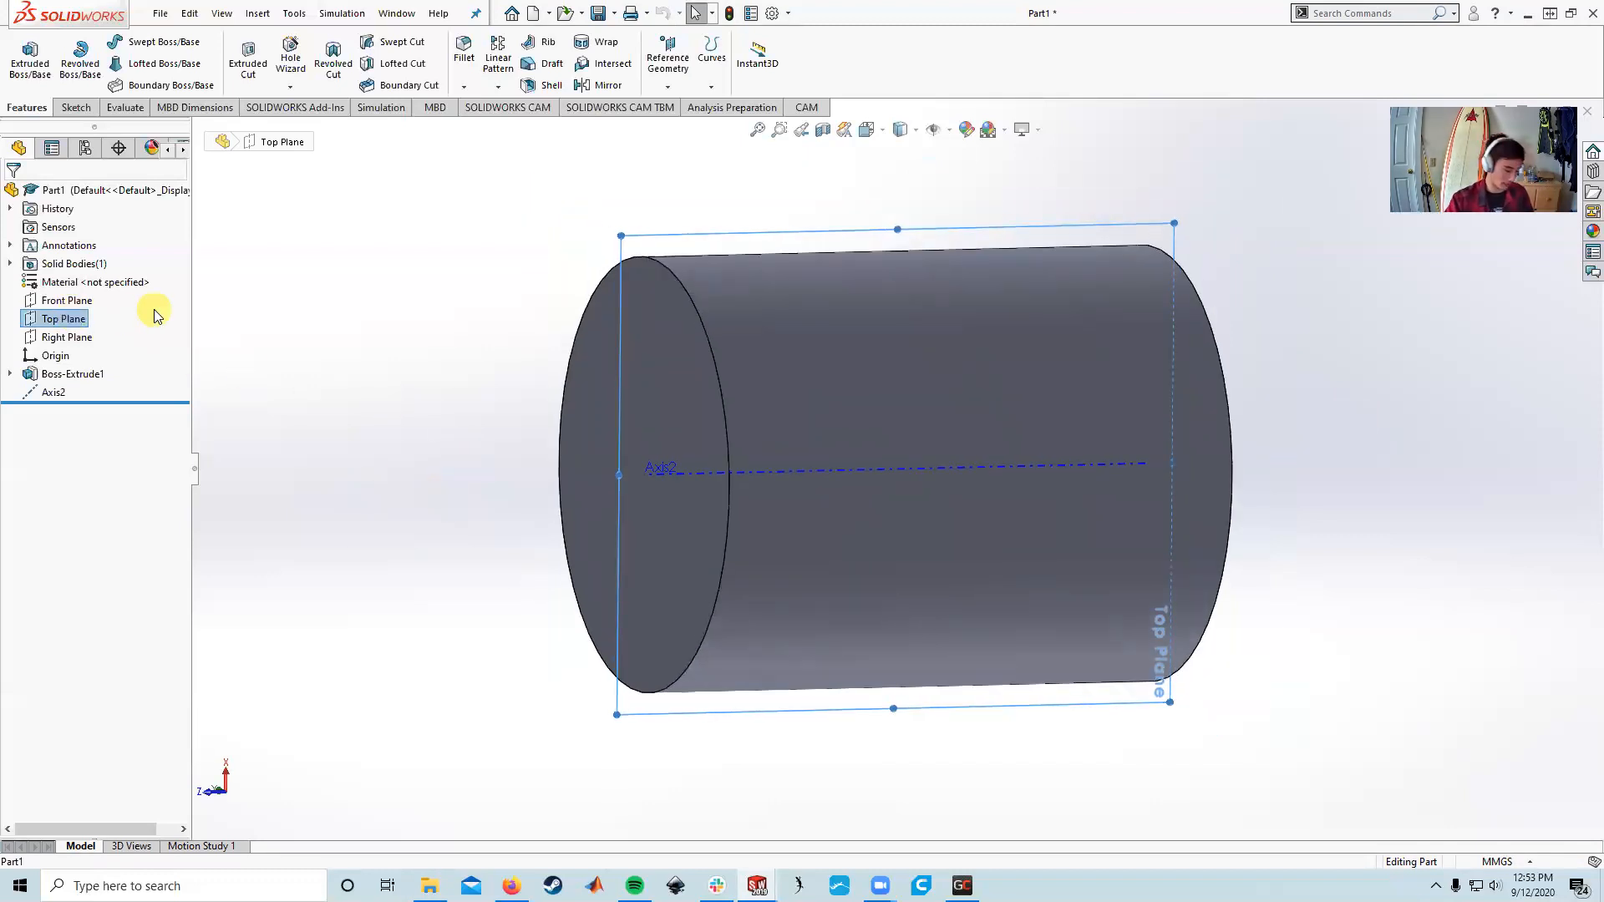
{"action": "key", "text": "ctrl+8"}
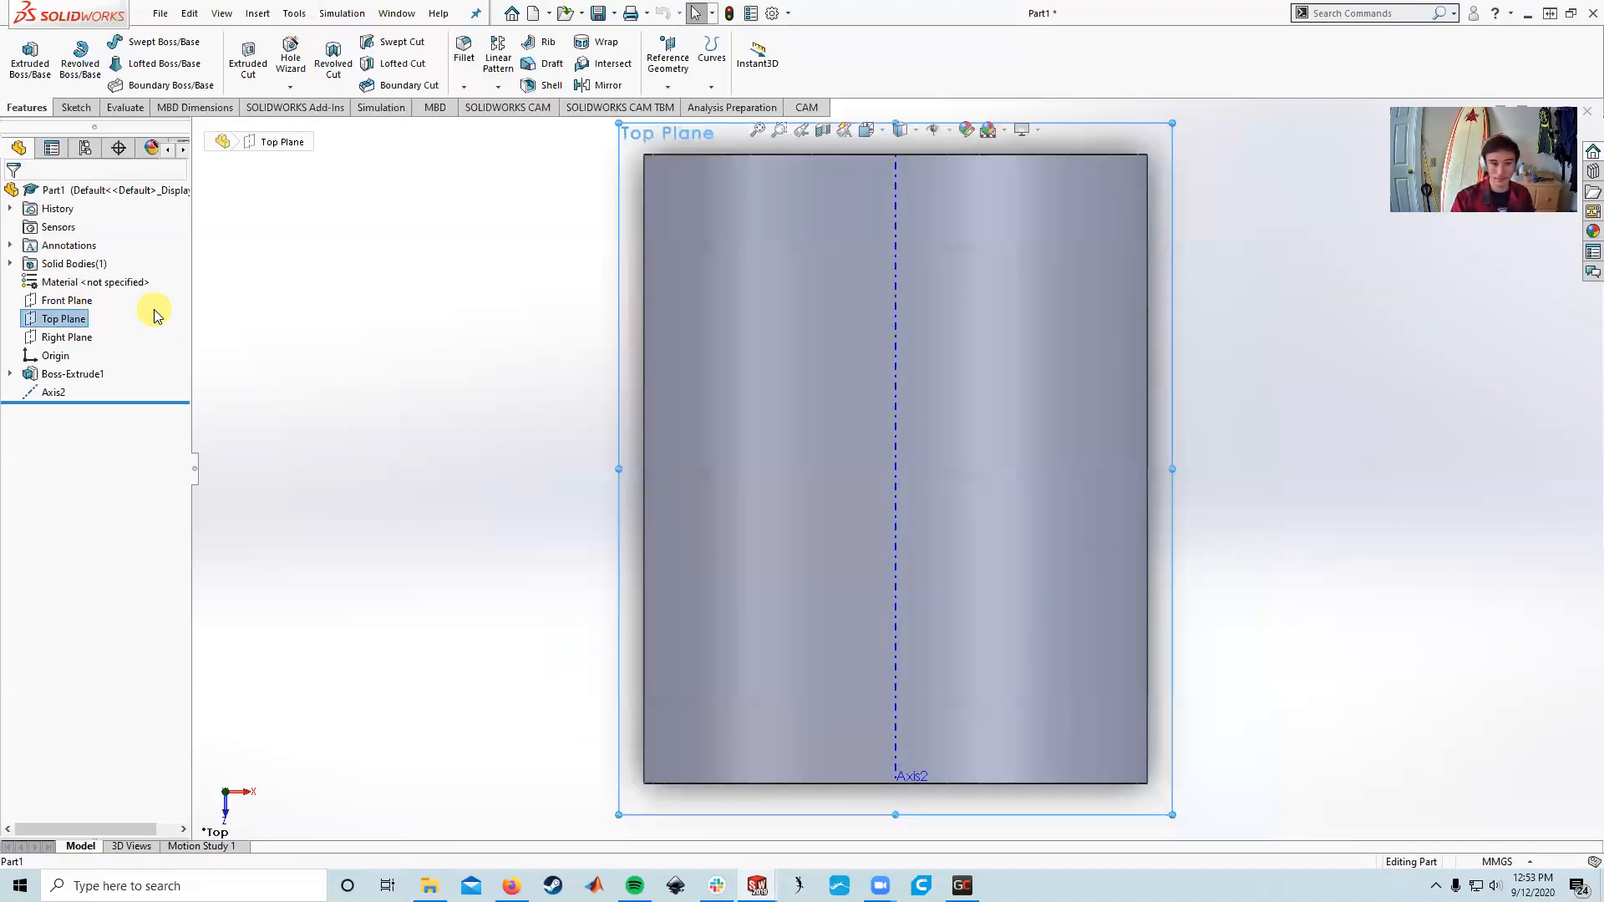
{"action": "middle_click_drag", "start_coordinate": [1286, 674], "coordinate": [931, 250]}
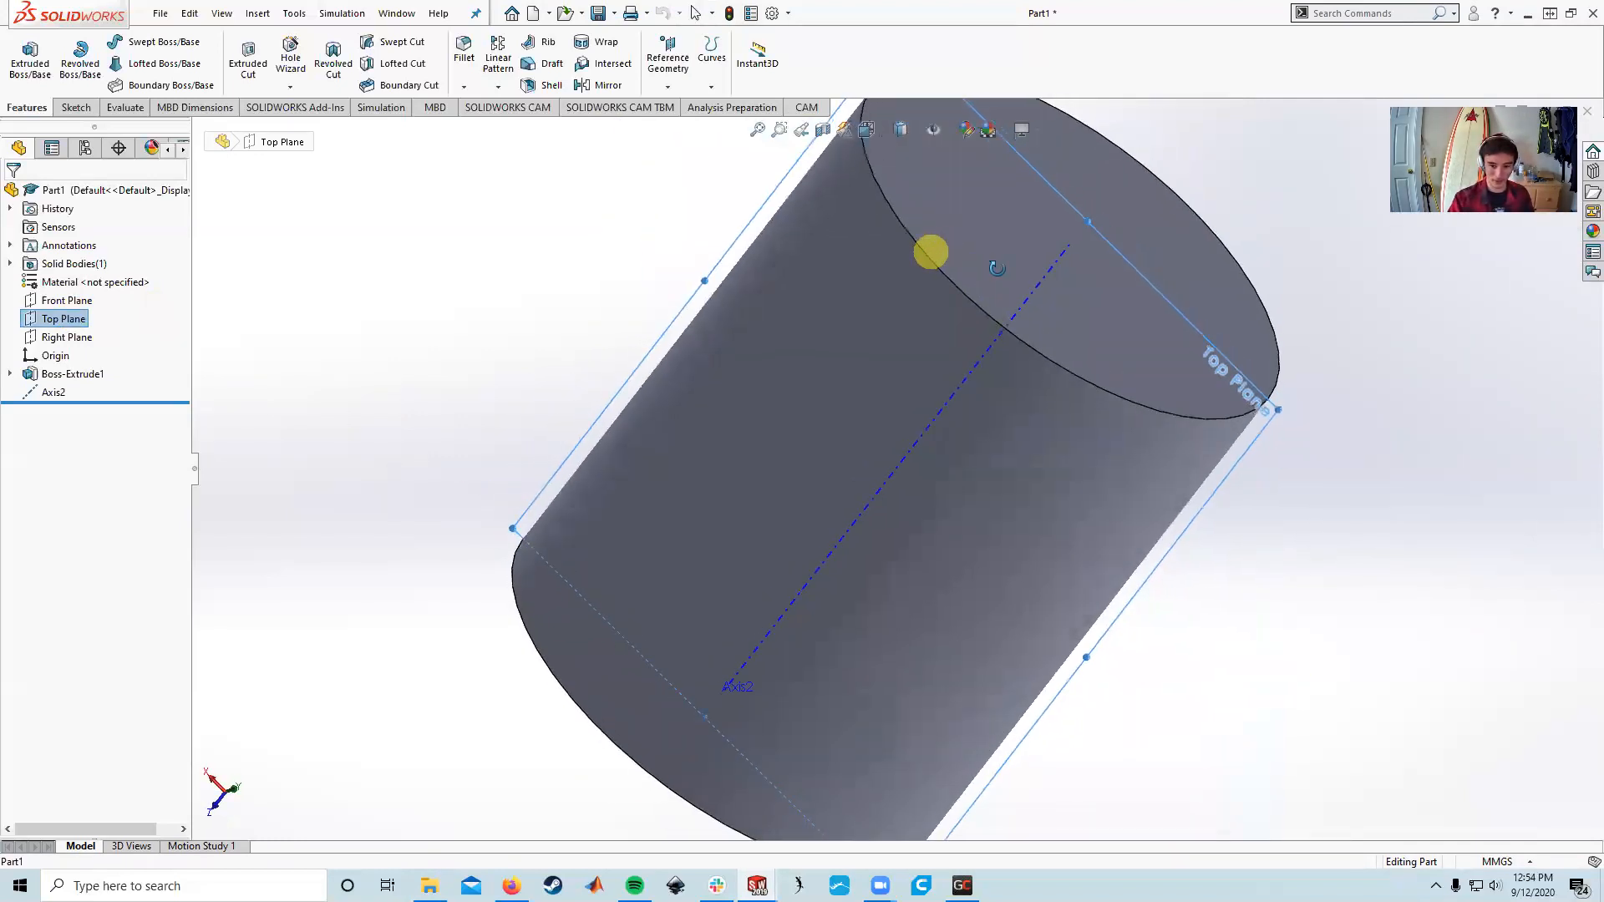
{"action": "key", "text": "space"}
{"action": "left_click", "coordinate": [649, 565]}
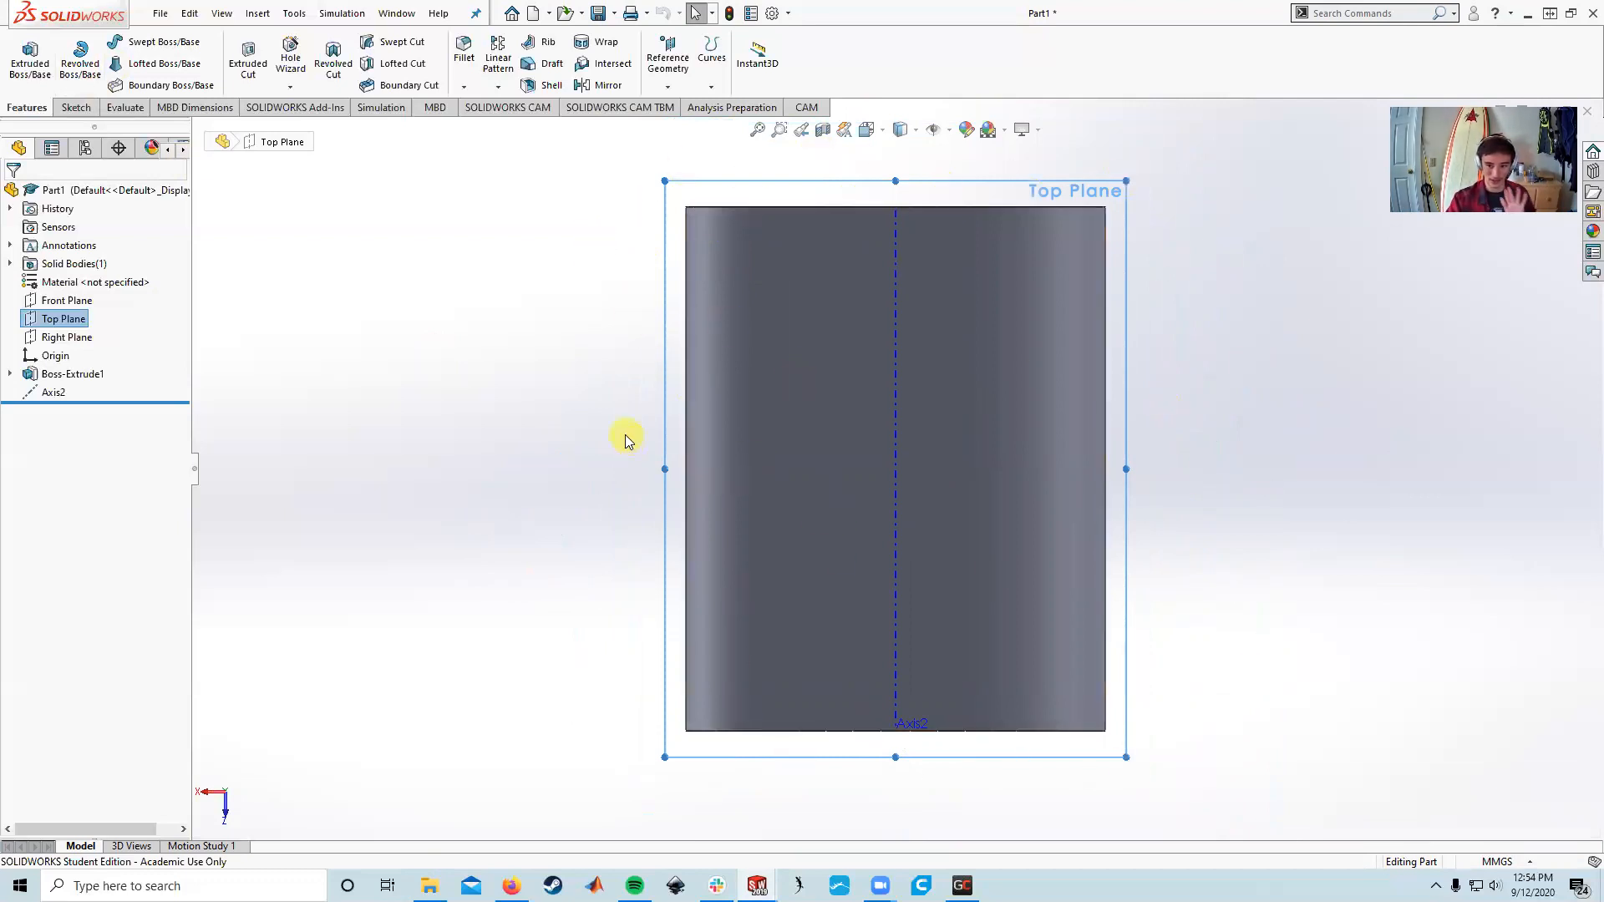
{"action": "middle_click_drag", "start_coordinate": [629, 301], "coordinate": [630, 473]}
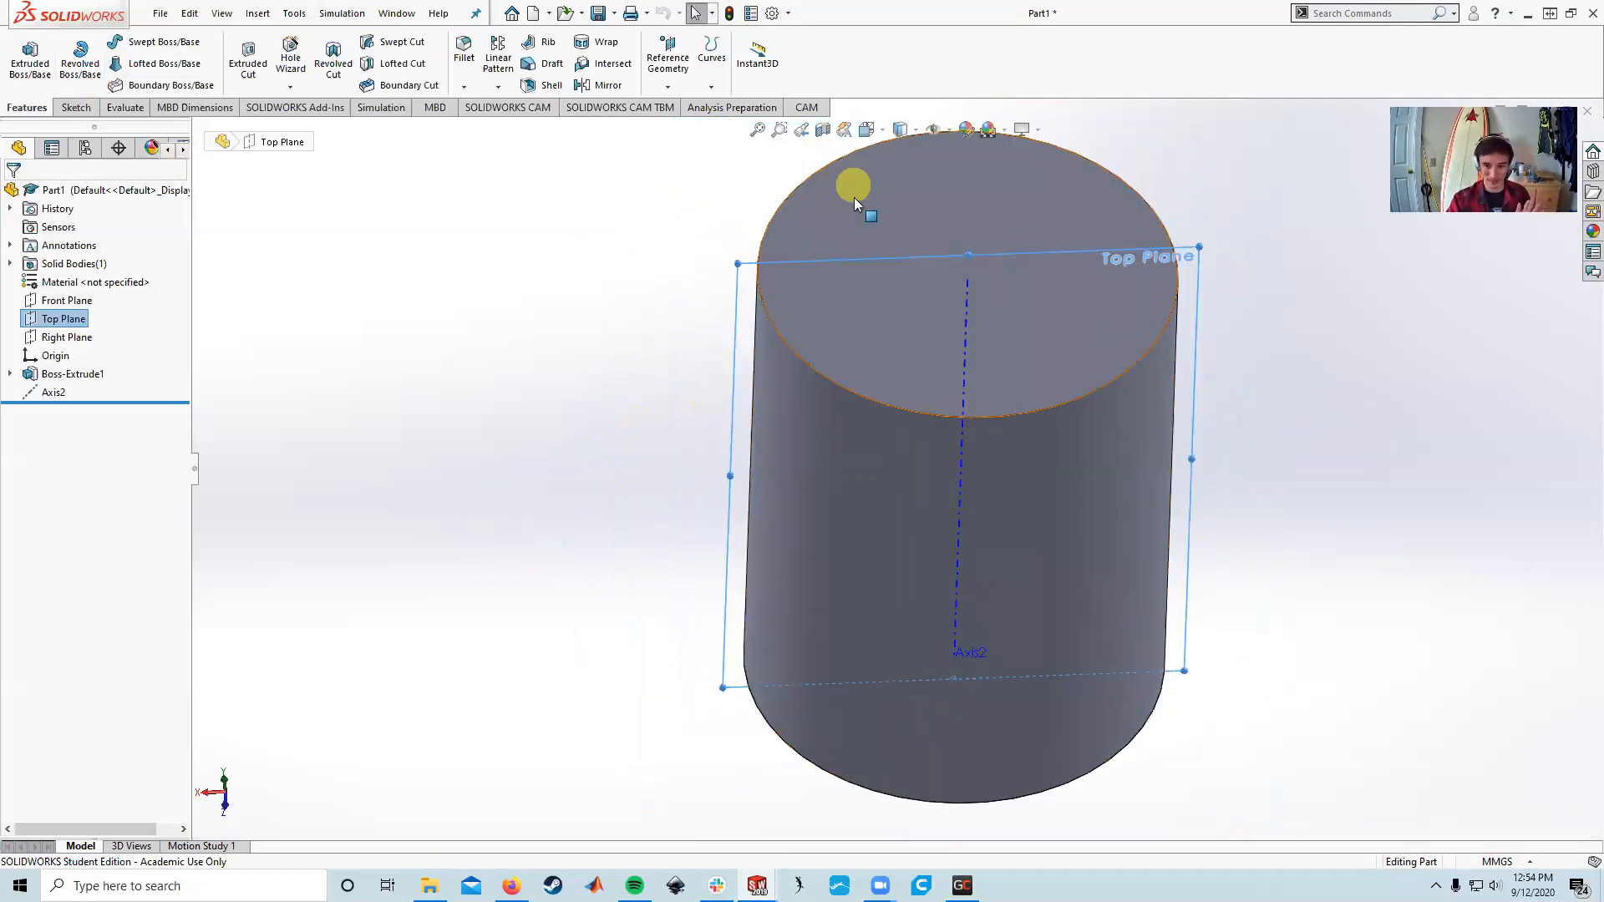
{"action": "key", "text": "space"}
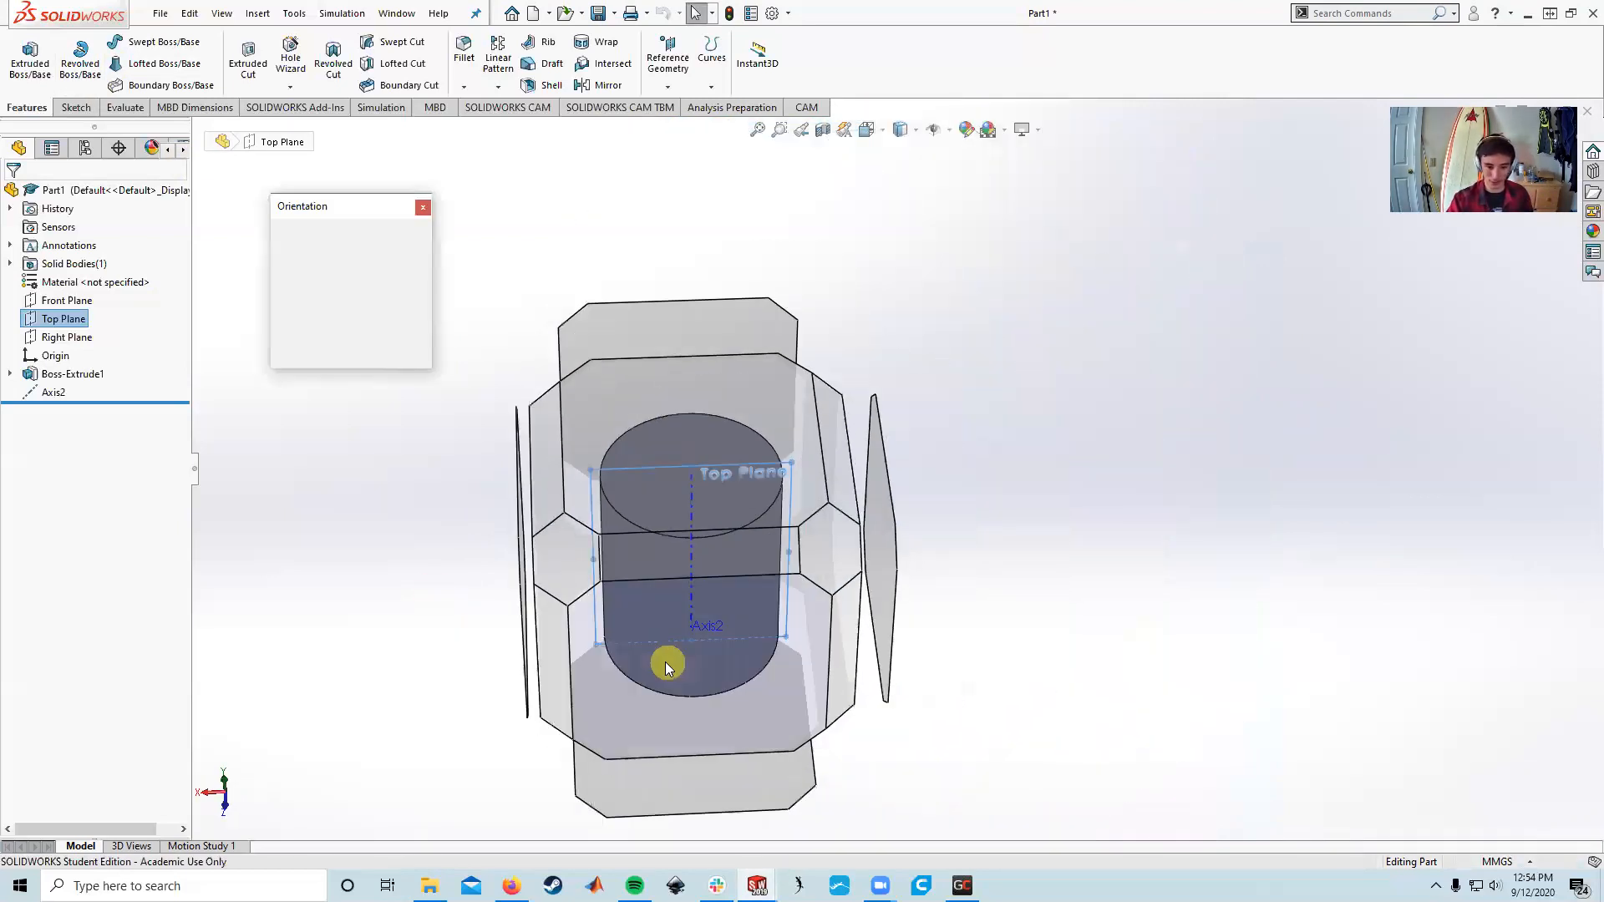
{"action": "left_click", "coordinate": [662, 664]}
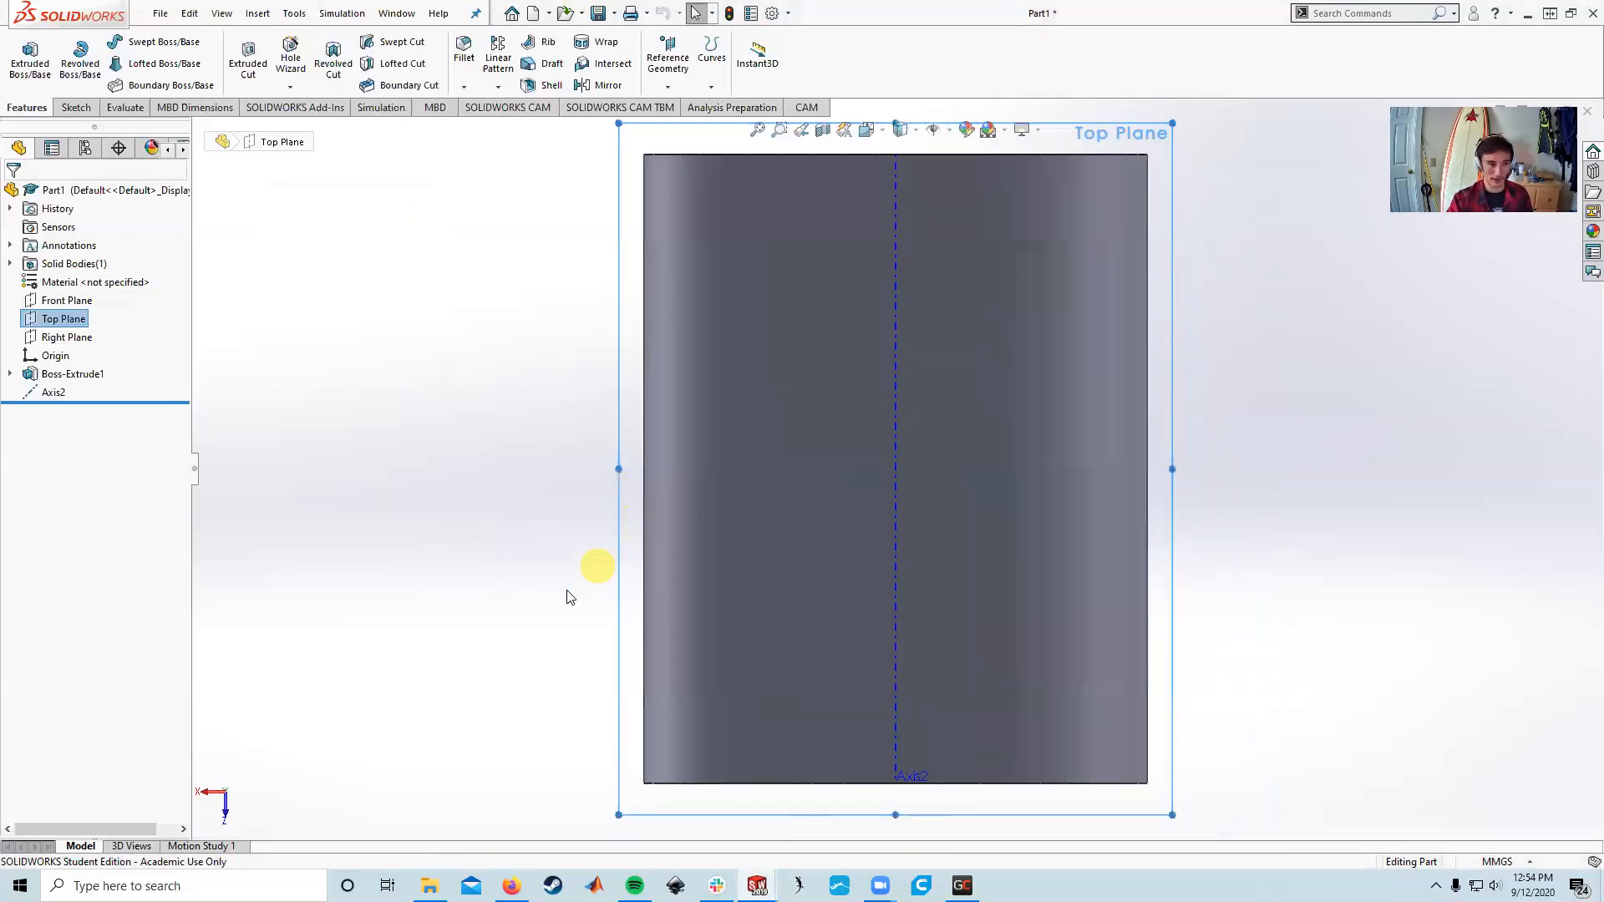
- Start a sketch on the Top Plane and draw a circle about 6.6 mm in diameter, centred on the midpoint of the cylinder's side edge
{"action": "left_click", "coordinate": [75, 108]}
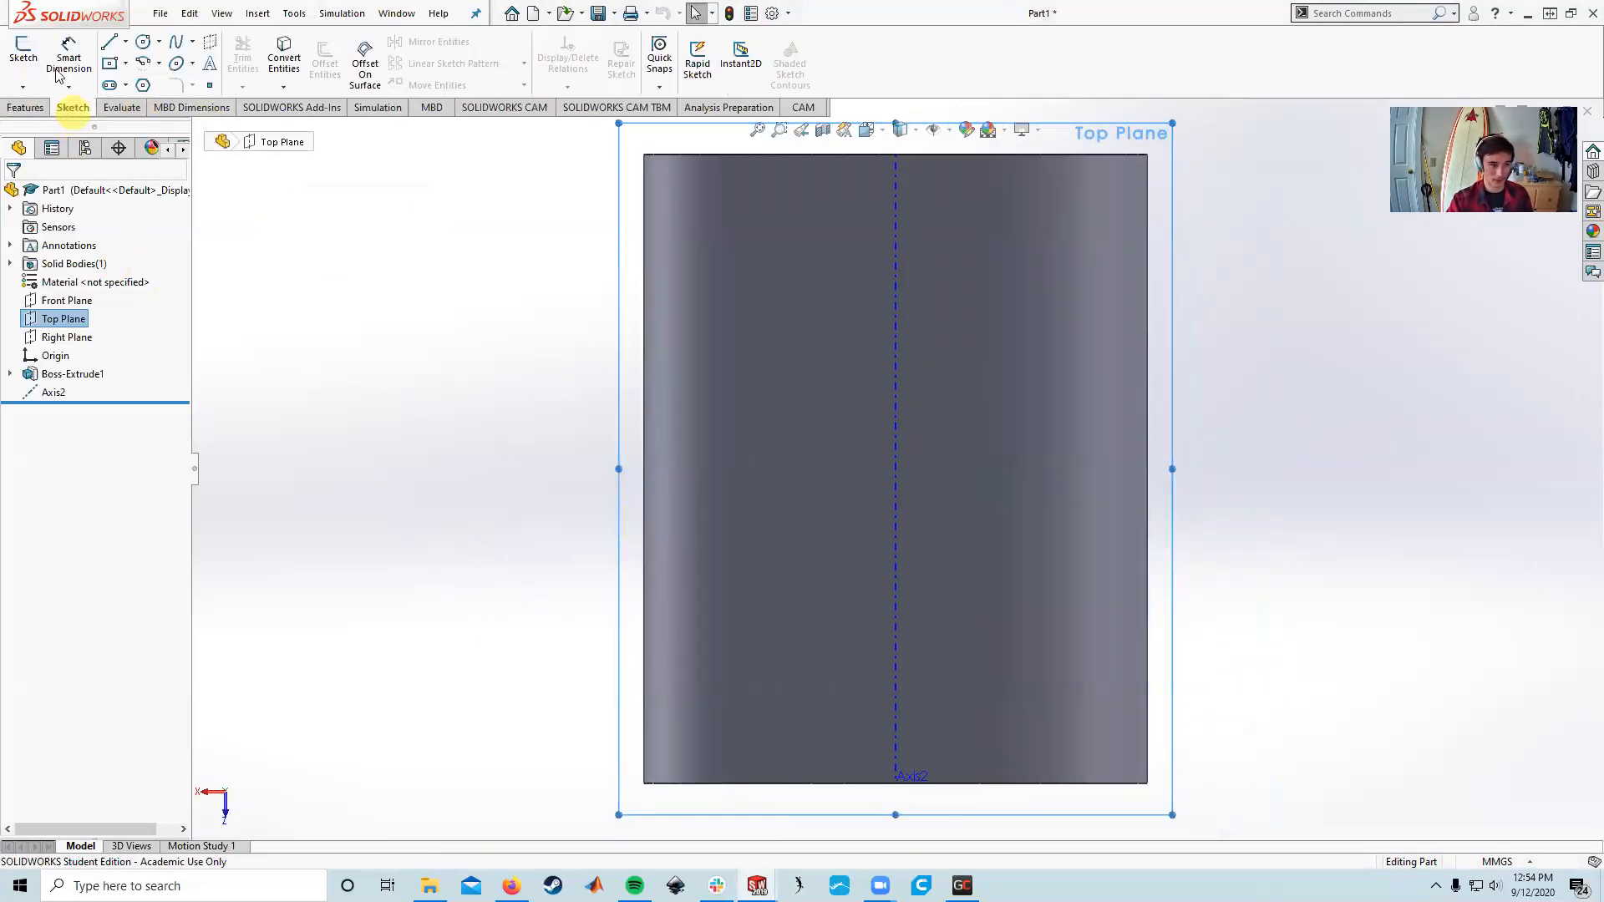
{"action": "left_click", "coordinate": [24, 57]}
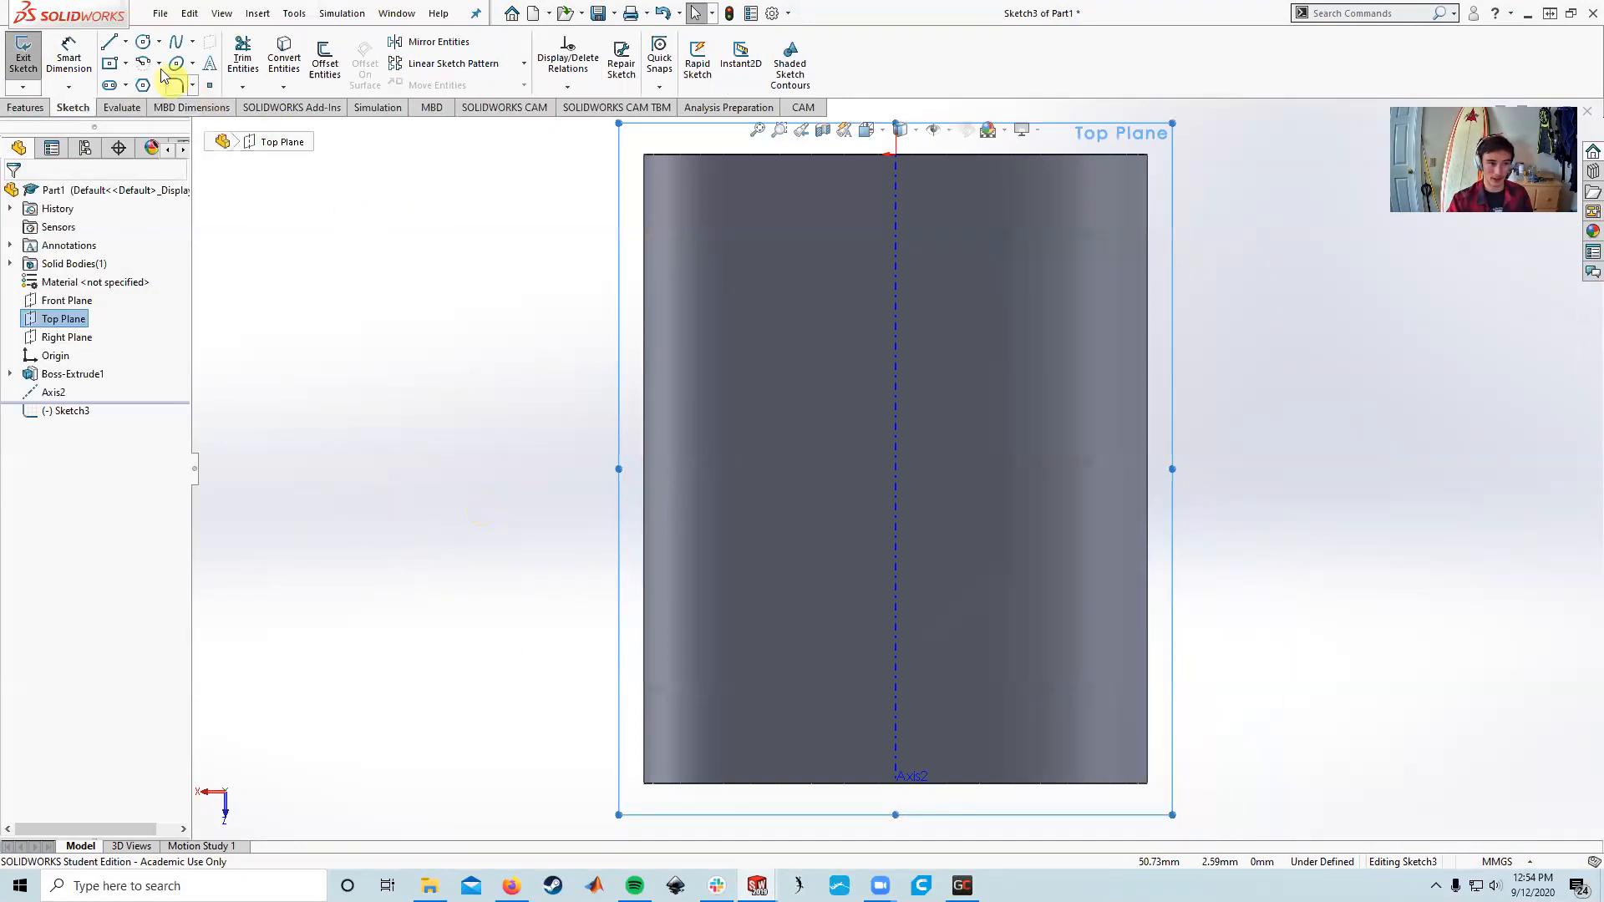
{"action": "left_click", "coordinate": [143, 42]}
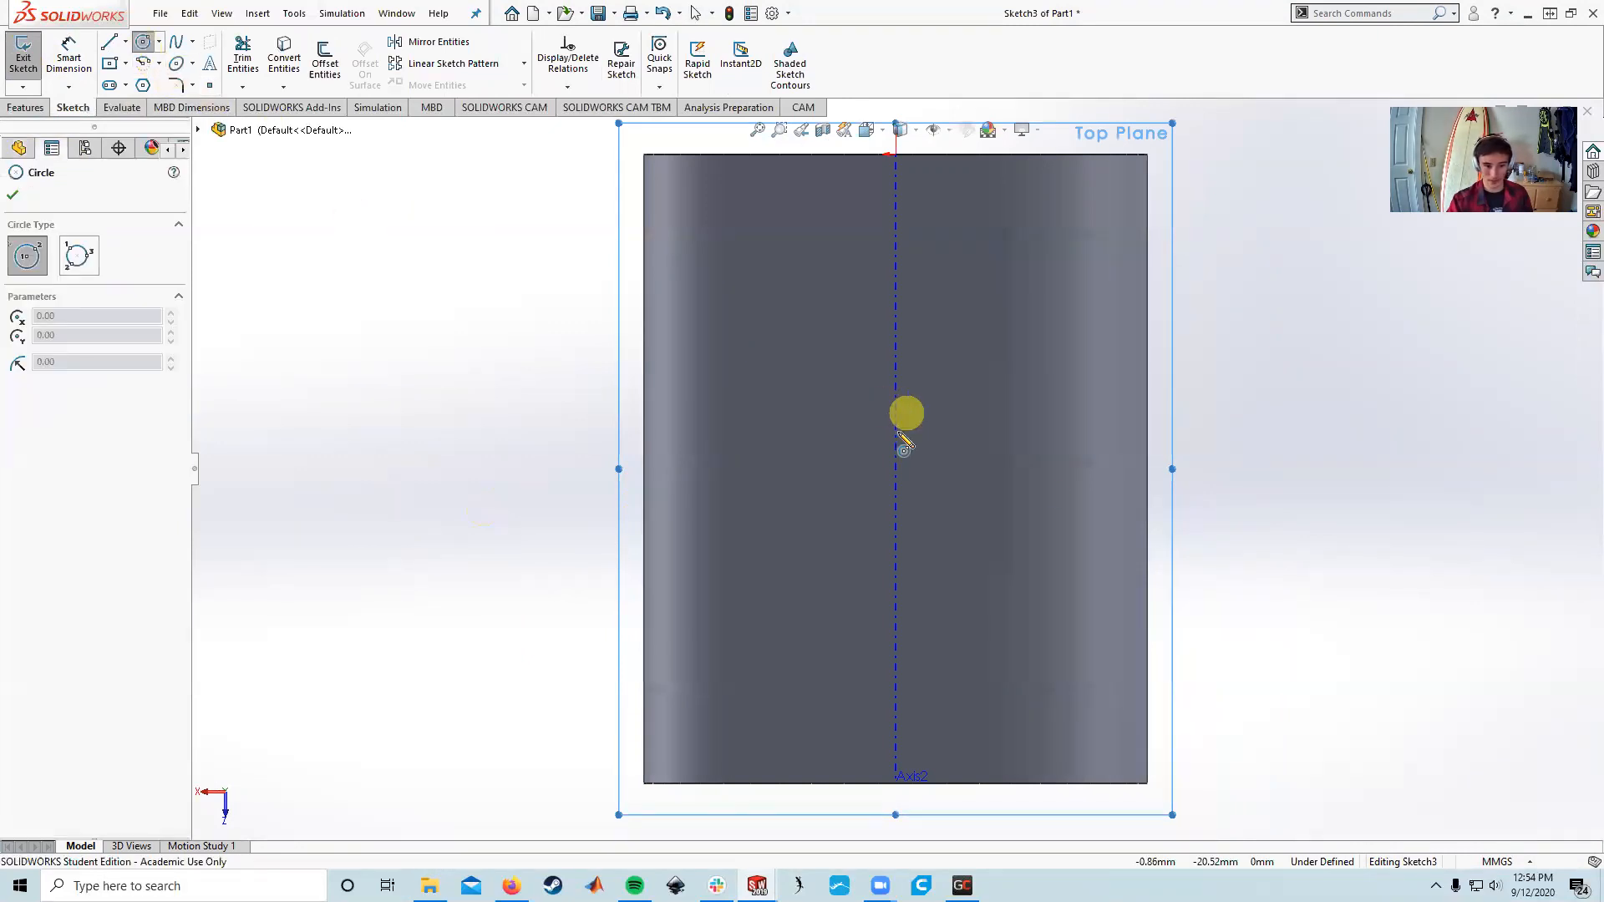
{"action": "left_click", "coordinate": [1147, 469]}
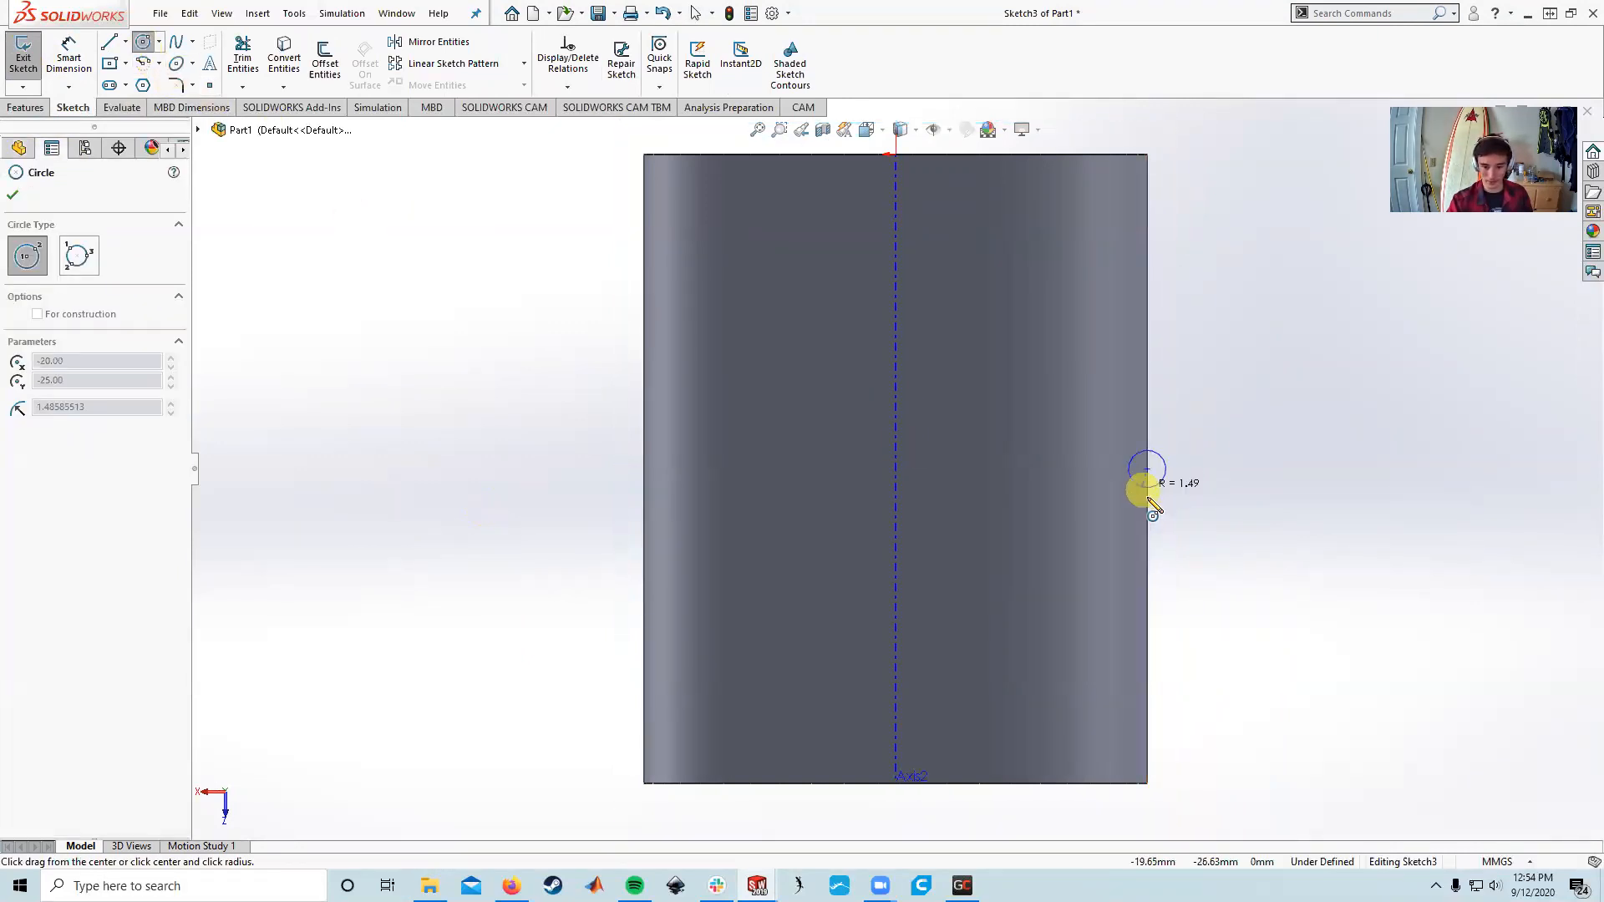
{"action": "left_click", "coordinate": [1145, 512]}
- Dimension the circle's diameter to 10 mm and exit the sketch
{"action": "left_click", "coordinate": [69, 51]}
{"action": "left_click", "coordinate": [1190, 469]}
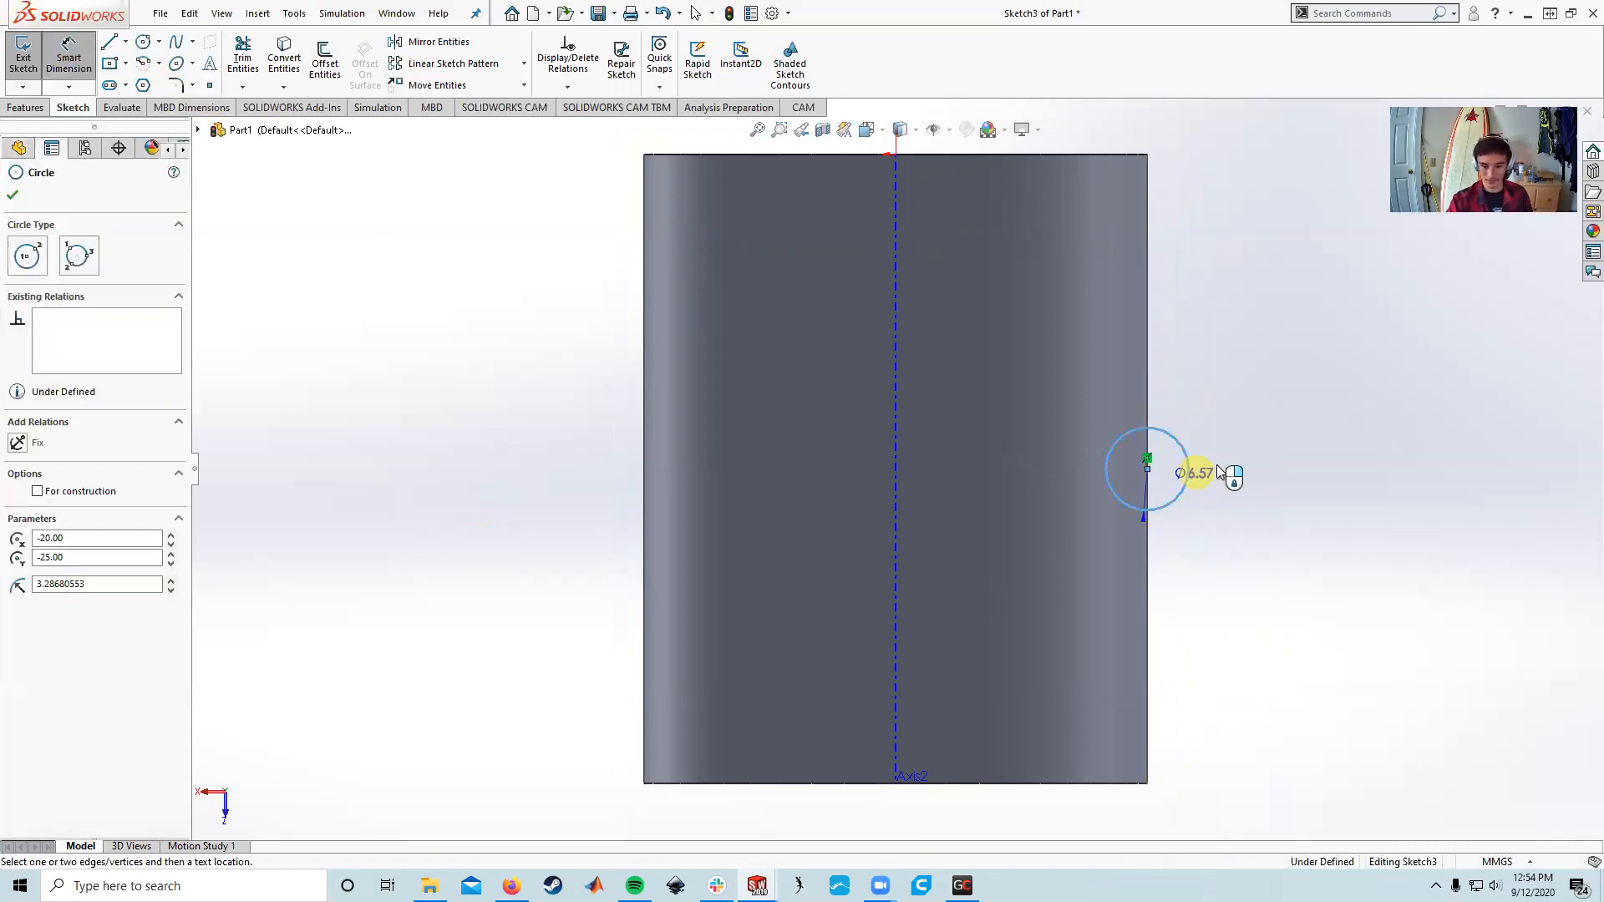
{"action": "left_click", "coordinate": [1229, 460]}
{"action": "type", "text": "10"}
{"action": "key", "text": "Return"}
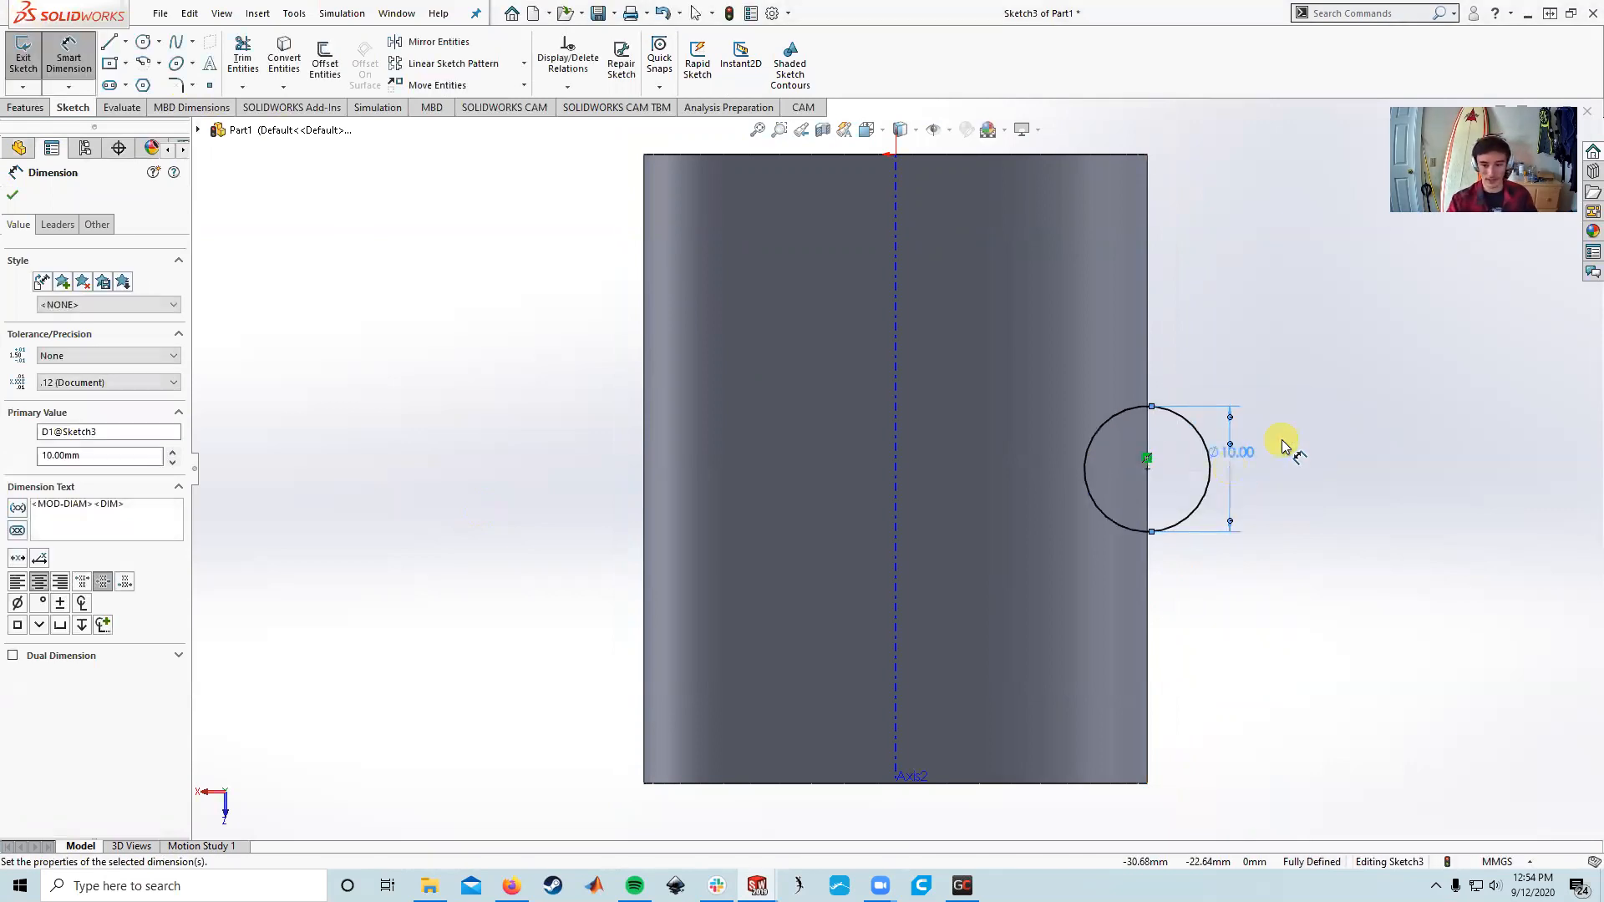
{"action": "key", "text": "Escape"}
{"action": "left_click", "coordinate": [25, 60]}
- Set up a Revolved Boss/Base of the circle sketch around the cylinder's central reference axis
{"action": "mouse_move", "coordinate": [1291, 740]}
{"action": "middle_mouse_down"}
{"action": "mouse_move", "coordinate": [1095, 340]}
{"action": "mouse_move", "coordinate": [1031, 404]}
{"action": "mouse_move", "coordinate": [890, 368]}
{"action": "mouse_move", "coordinate": [895, 348]}
{"action": "mouse_move", "coordinate": [680, 380]}
{"action": "mouse_move", "coordinate": [735, 365]}
{"action": "mouse_move", "coordinate": [677, 358]}
{"action": "mouse_move", "coordinate": [454, 447]}
{"action": "mouse_move", "coordinate": [412, 506]}
{"action": "mouse_move", "coordinate": [509, 437]}
{"action": "mouse_move", "coordinate": [730, 412]}
{"action": "mouse_move", "coordinate": [702, 420]}
{"action": "middle_mouse_up"}
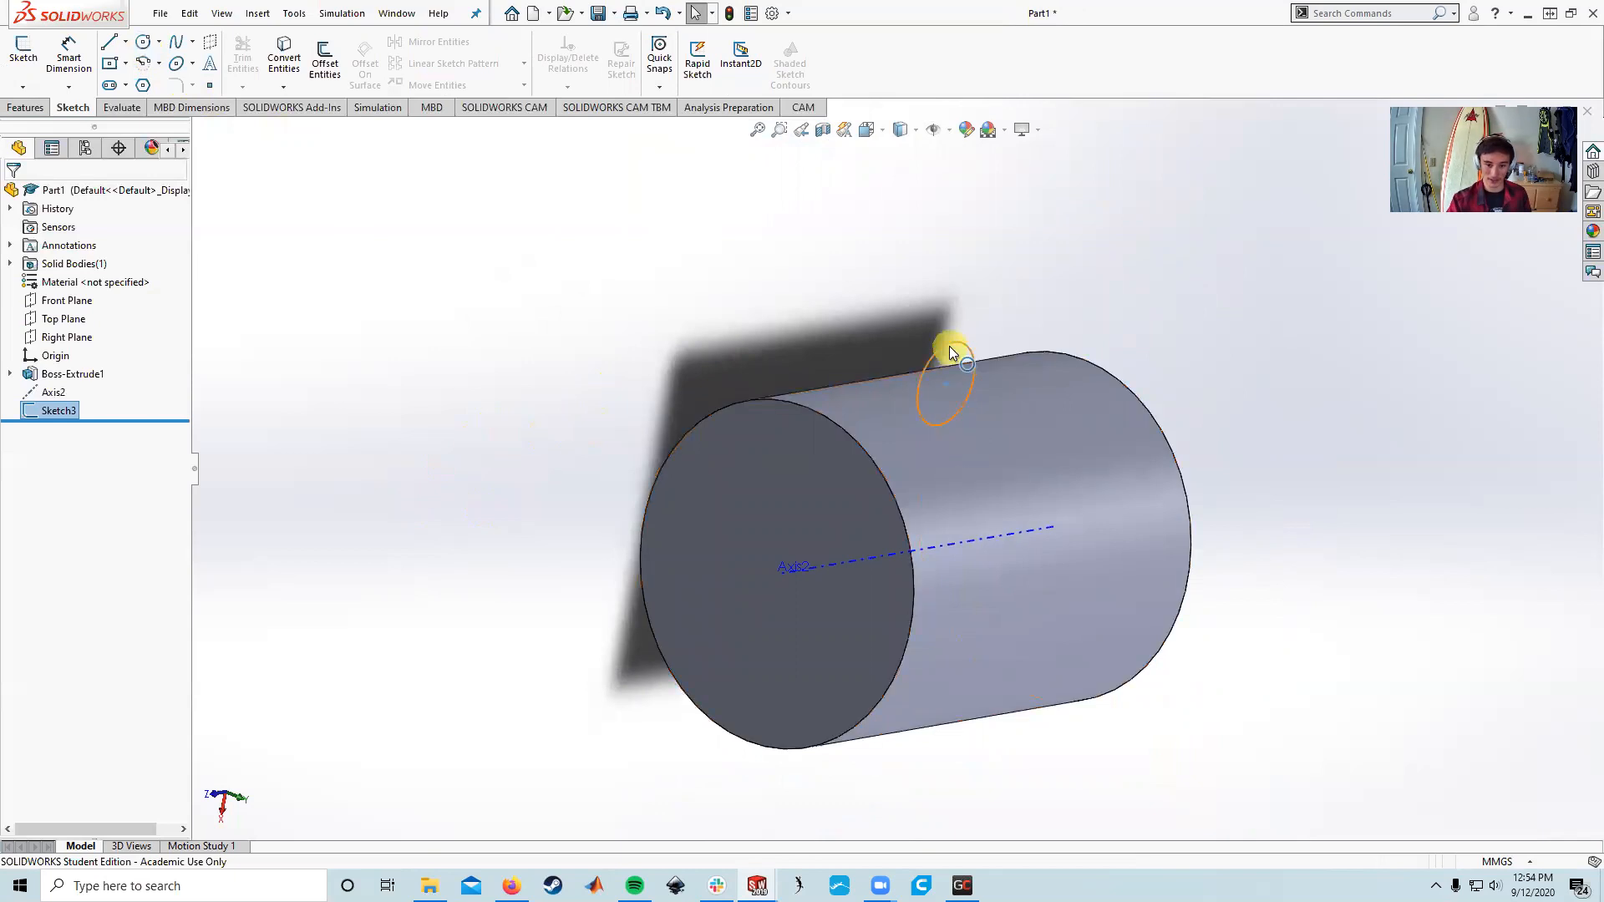
{"action": "left_click", "coordinate": [23, 107]}
{"action": "left_click", "coordinate": [84, 59]}
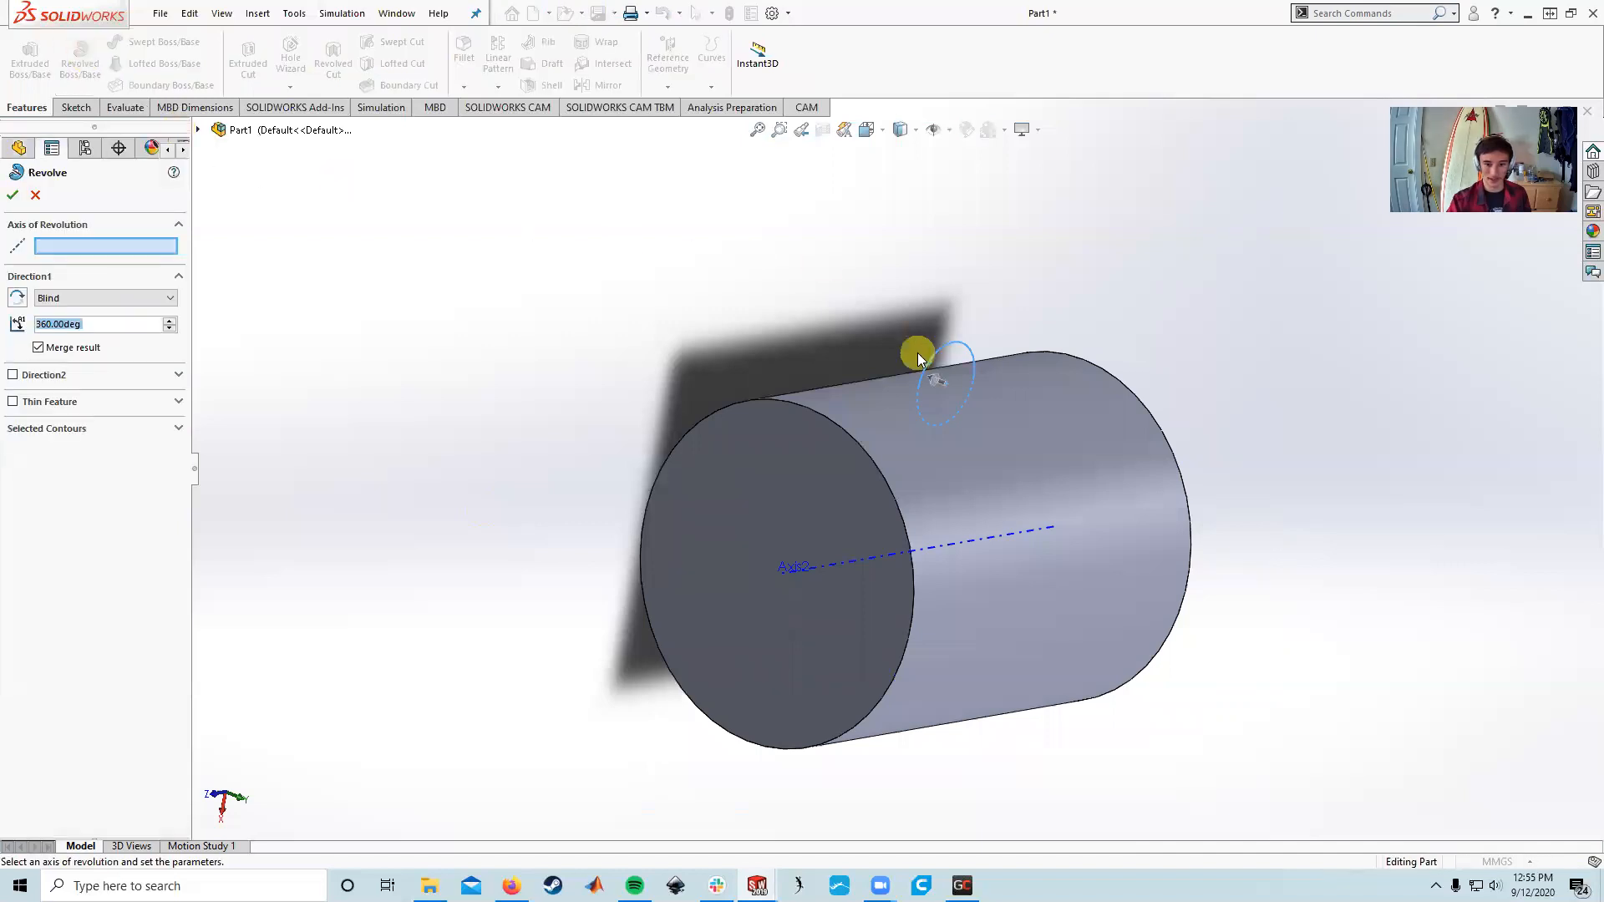
{"action": "left_click", "coordinate": [33, 244]}
{"action": "left_click", "coordinate": [90, 245]}
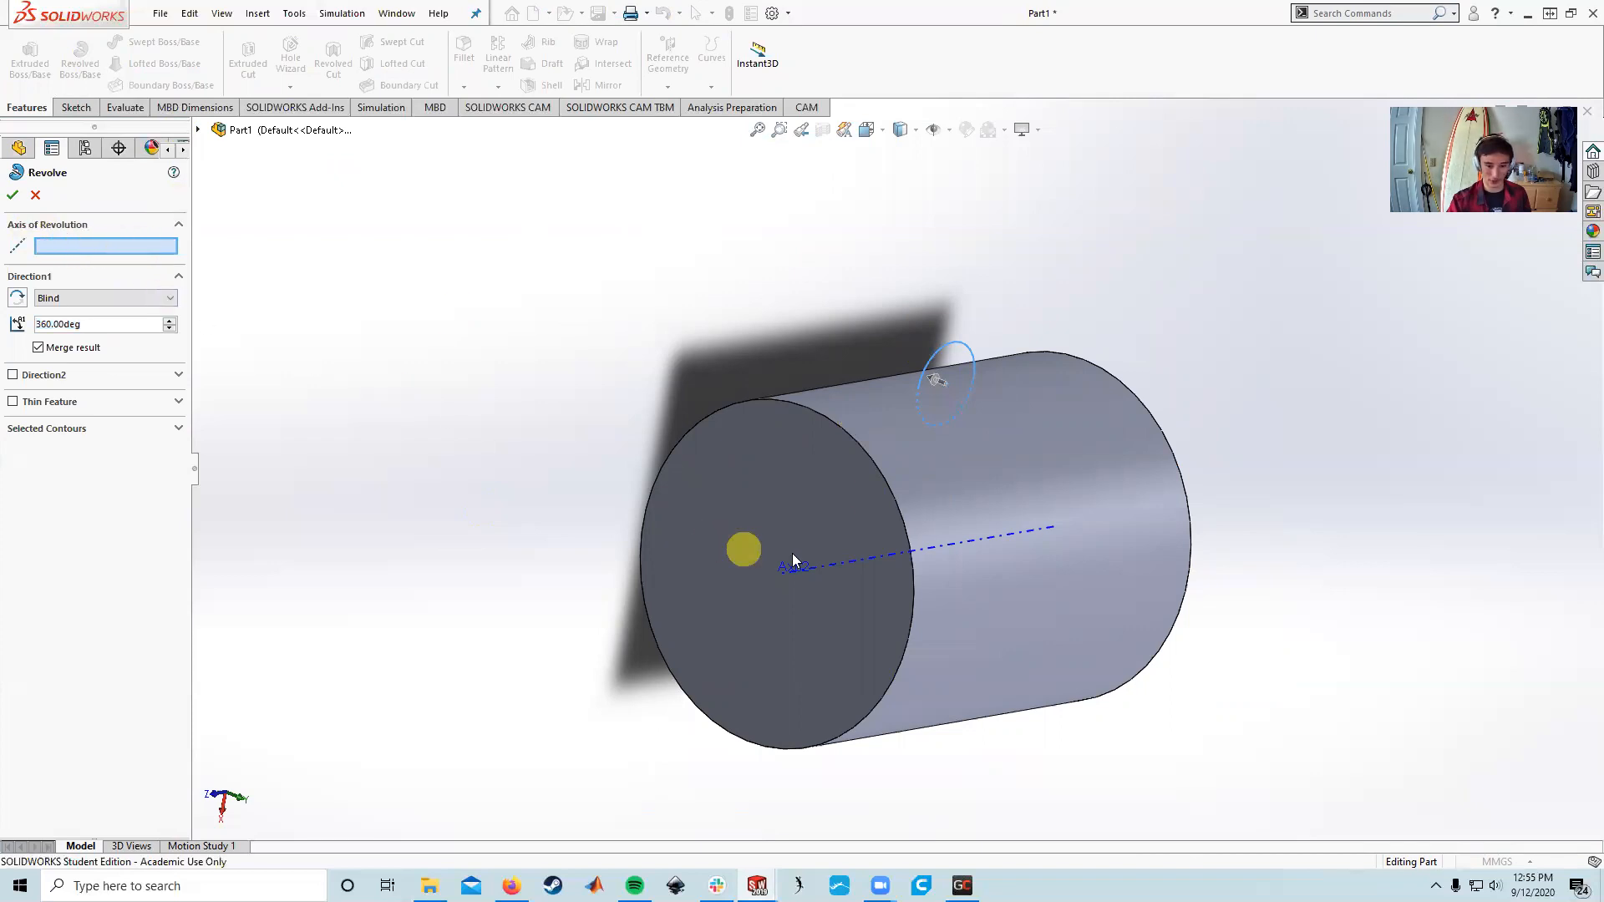
{"action": "left_click", "coordinate": [848, 568]}
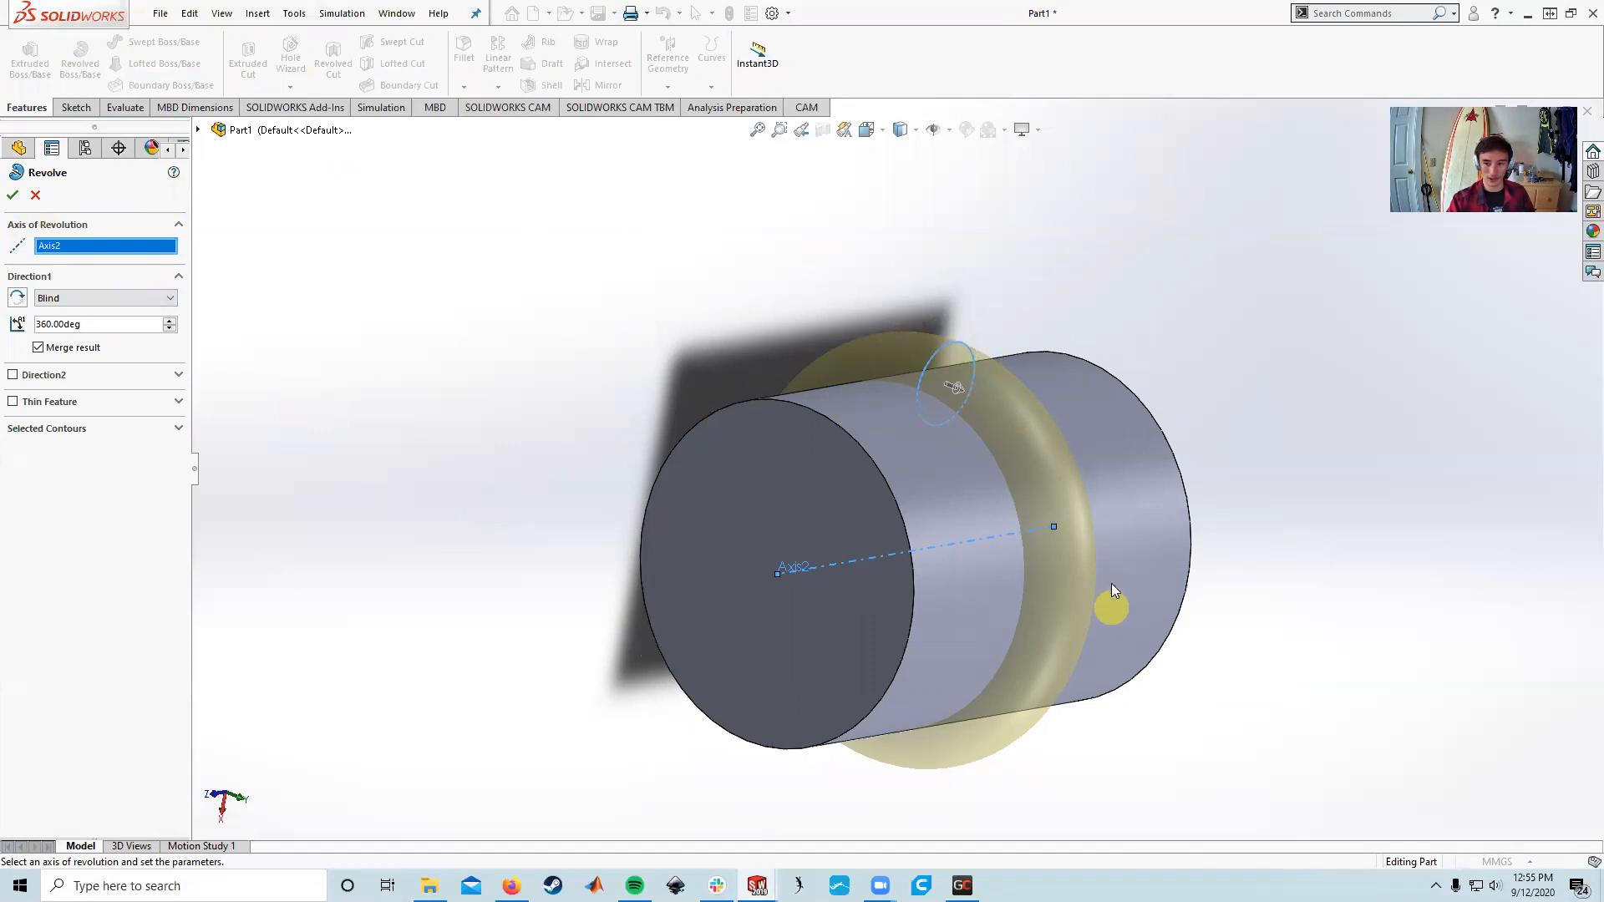
{"action": "middle_click_drag", "start_coordinate": [526, 602], "coordinate": [1060, 483]}
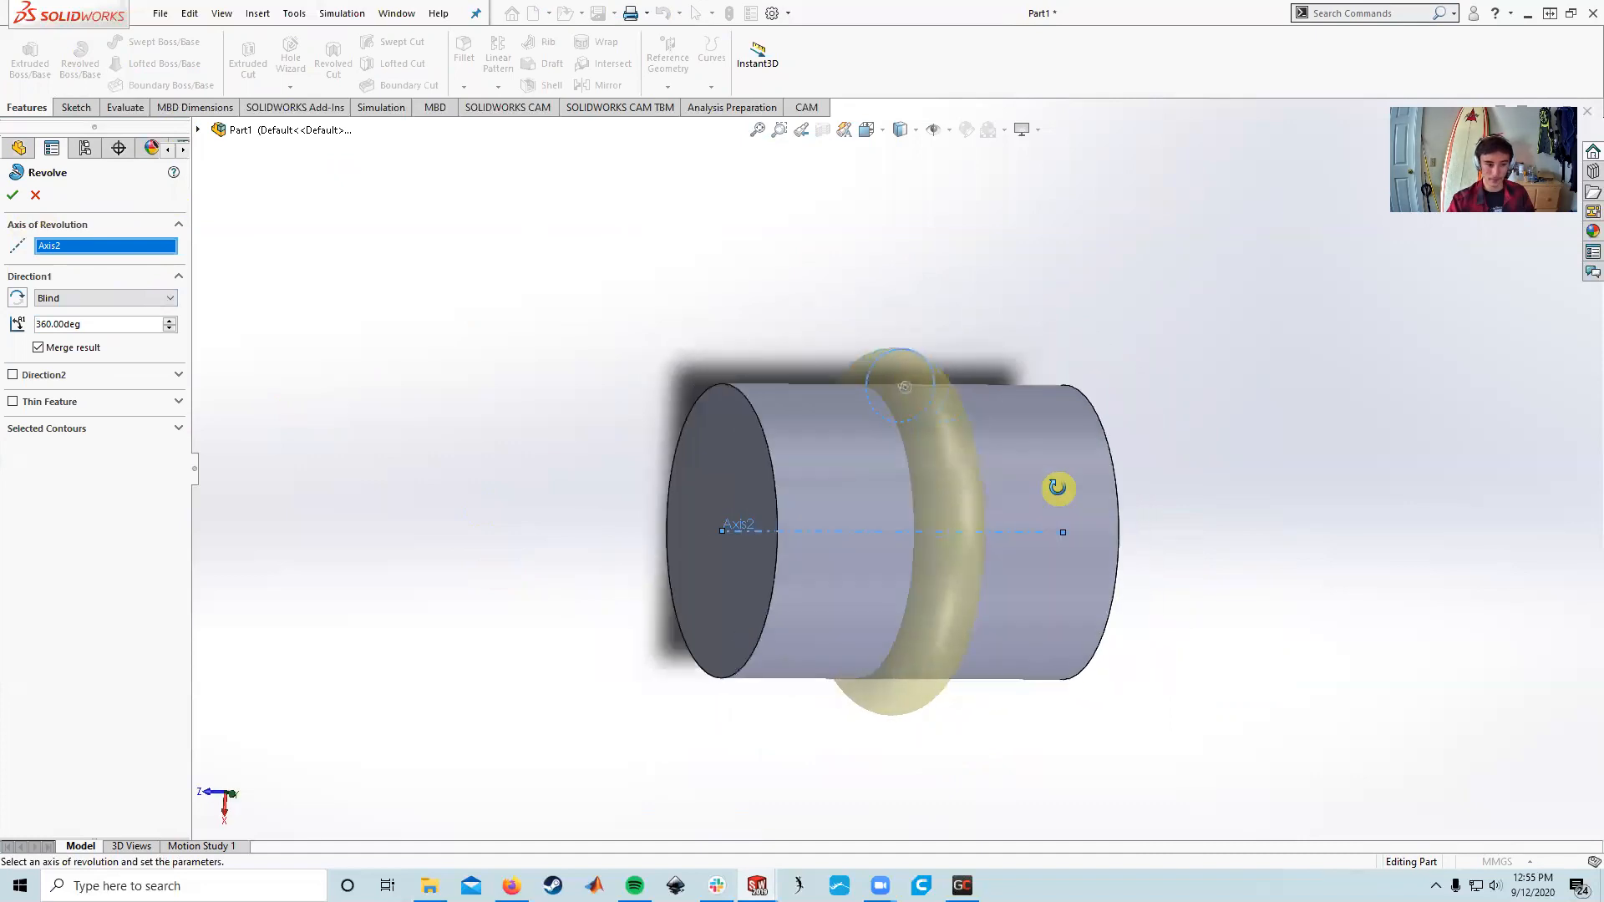
{"action": "left_click", "coordinate": [10, 171]}
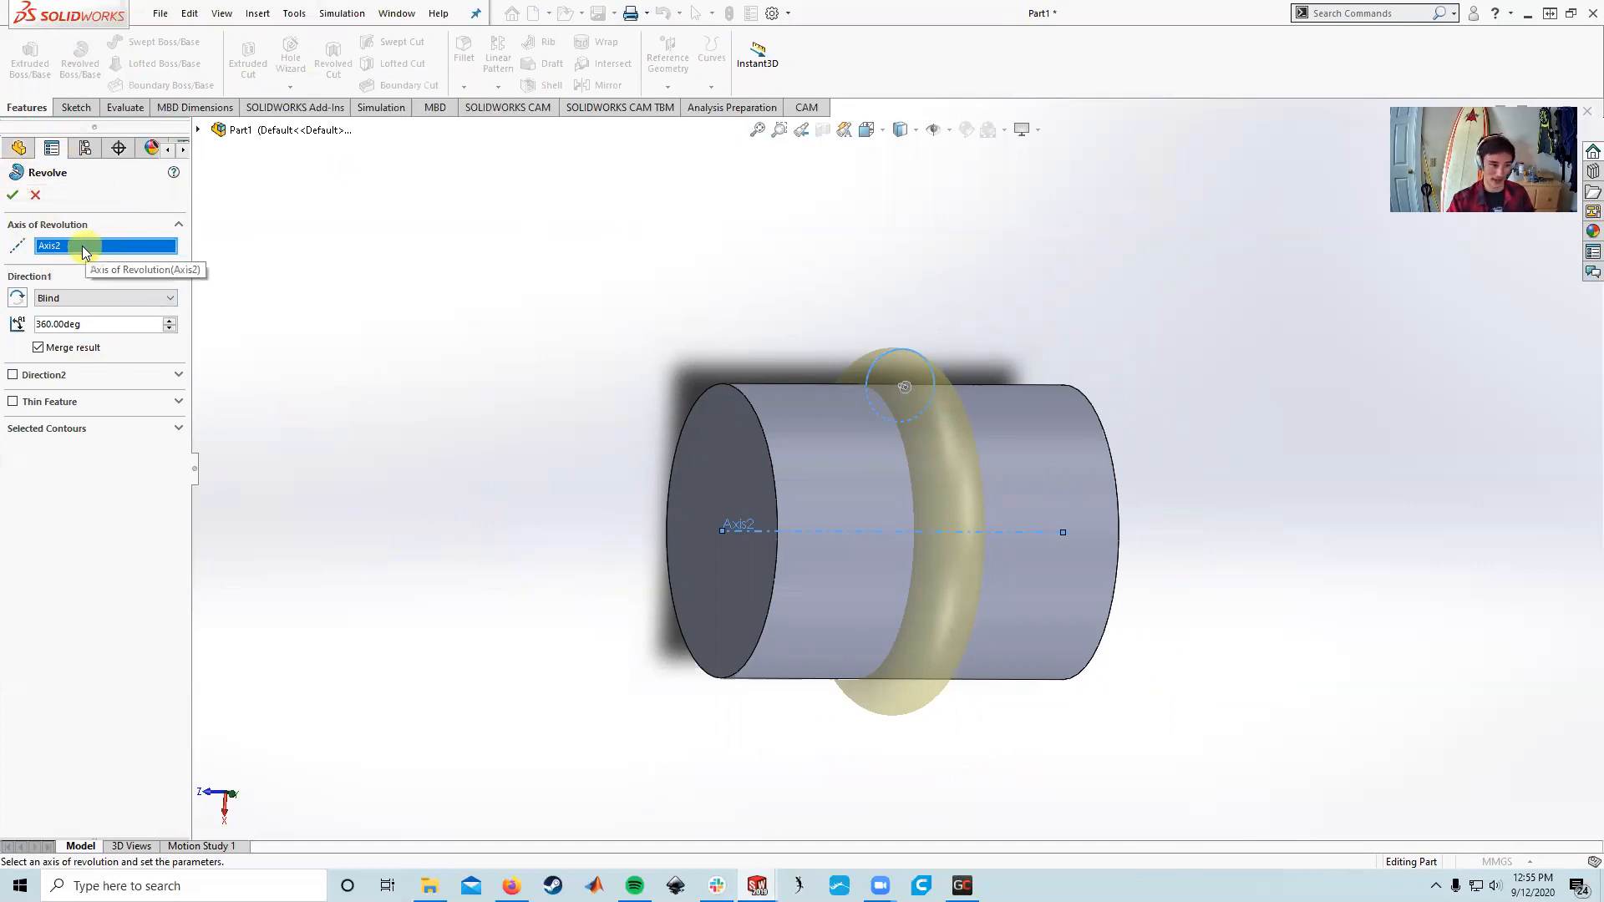
{"action": "middle_click_drag", "start_coordinate": [380, 397], "coordinate": [469, 451]}
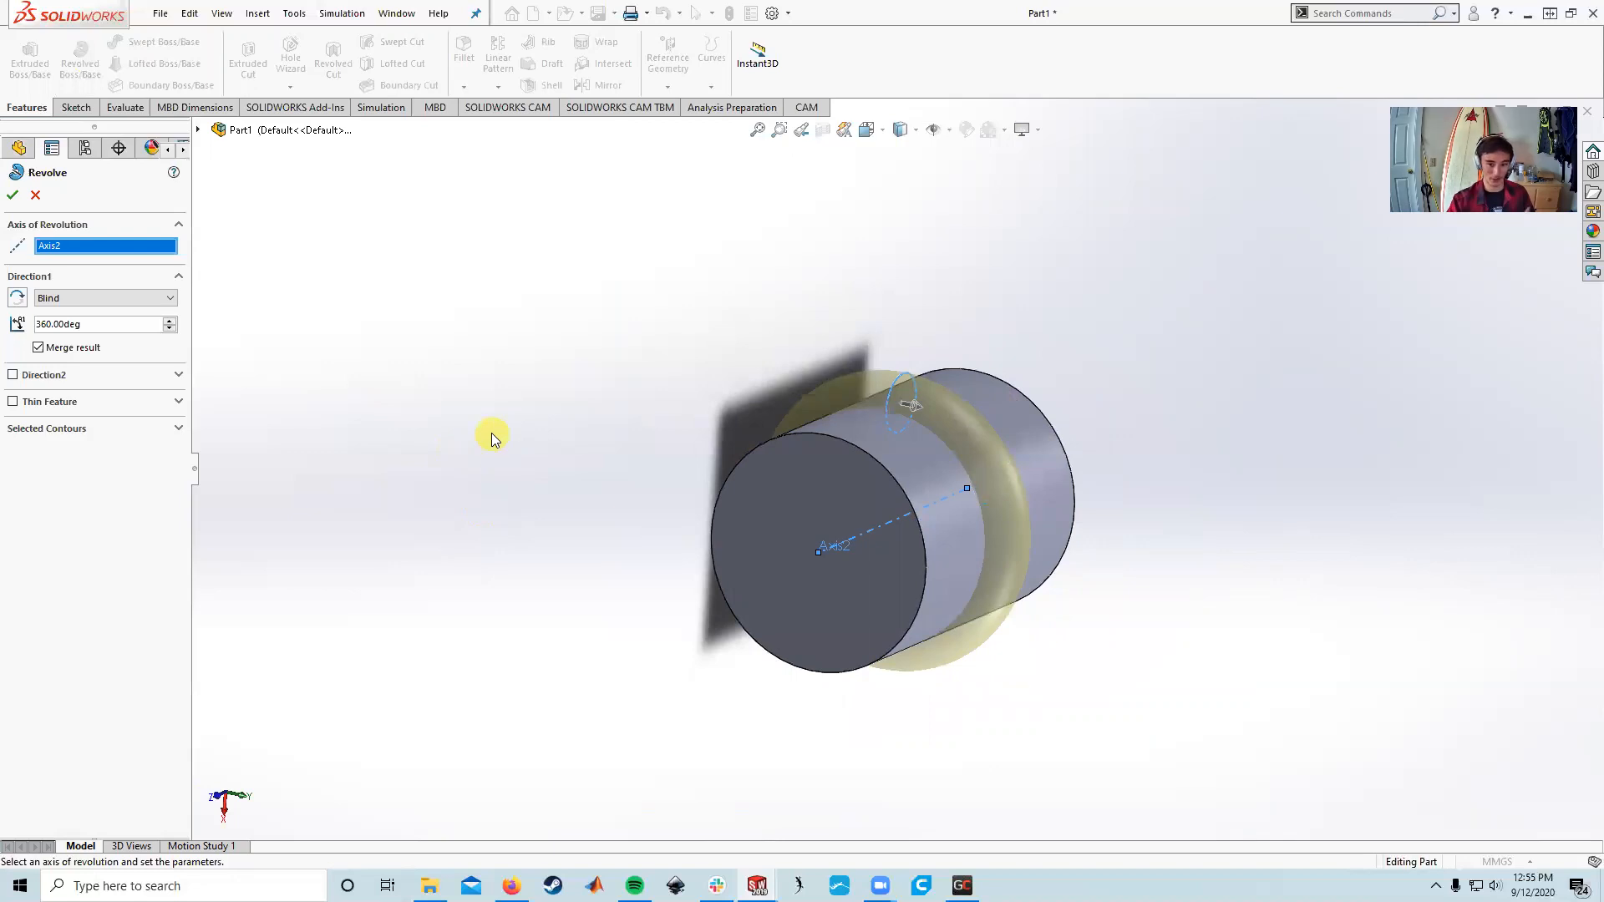
{"action": "scroll", "coordinate": [959, 423], "scroll_direction": "down", "scroll_amount": 3}
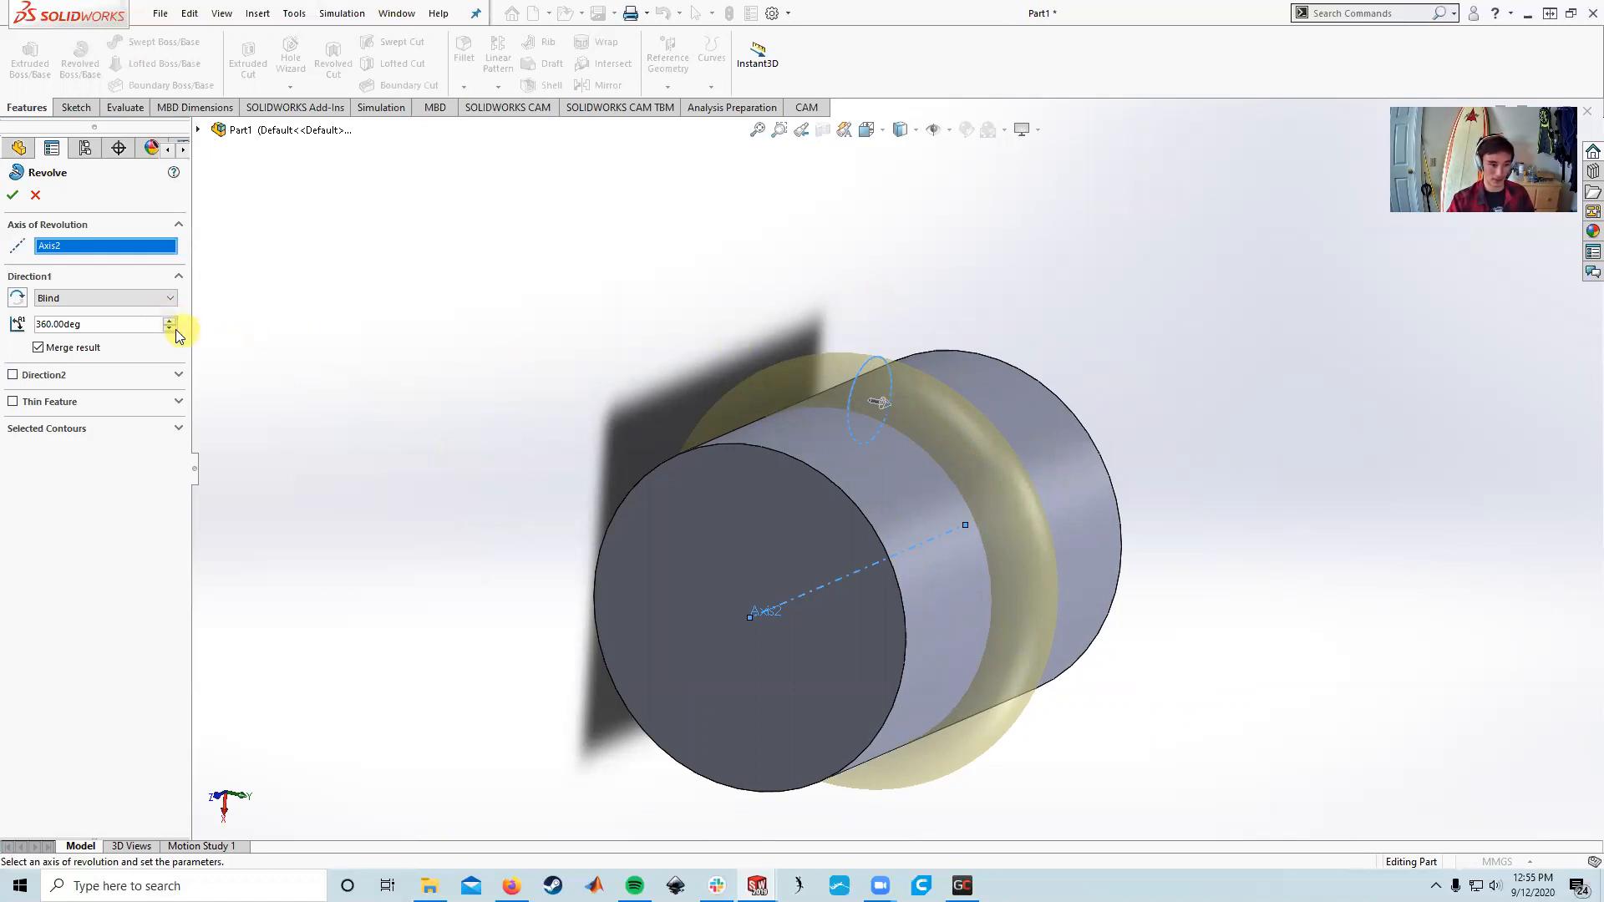
- Reduce the revolve angle to 330 degrees and create the partial ring around the cylinder
{"action": "left_click", "coordinate": [169, 331]}
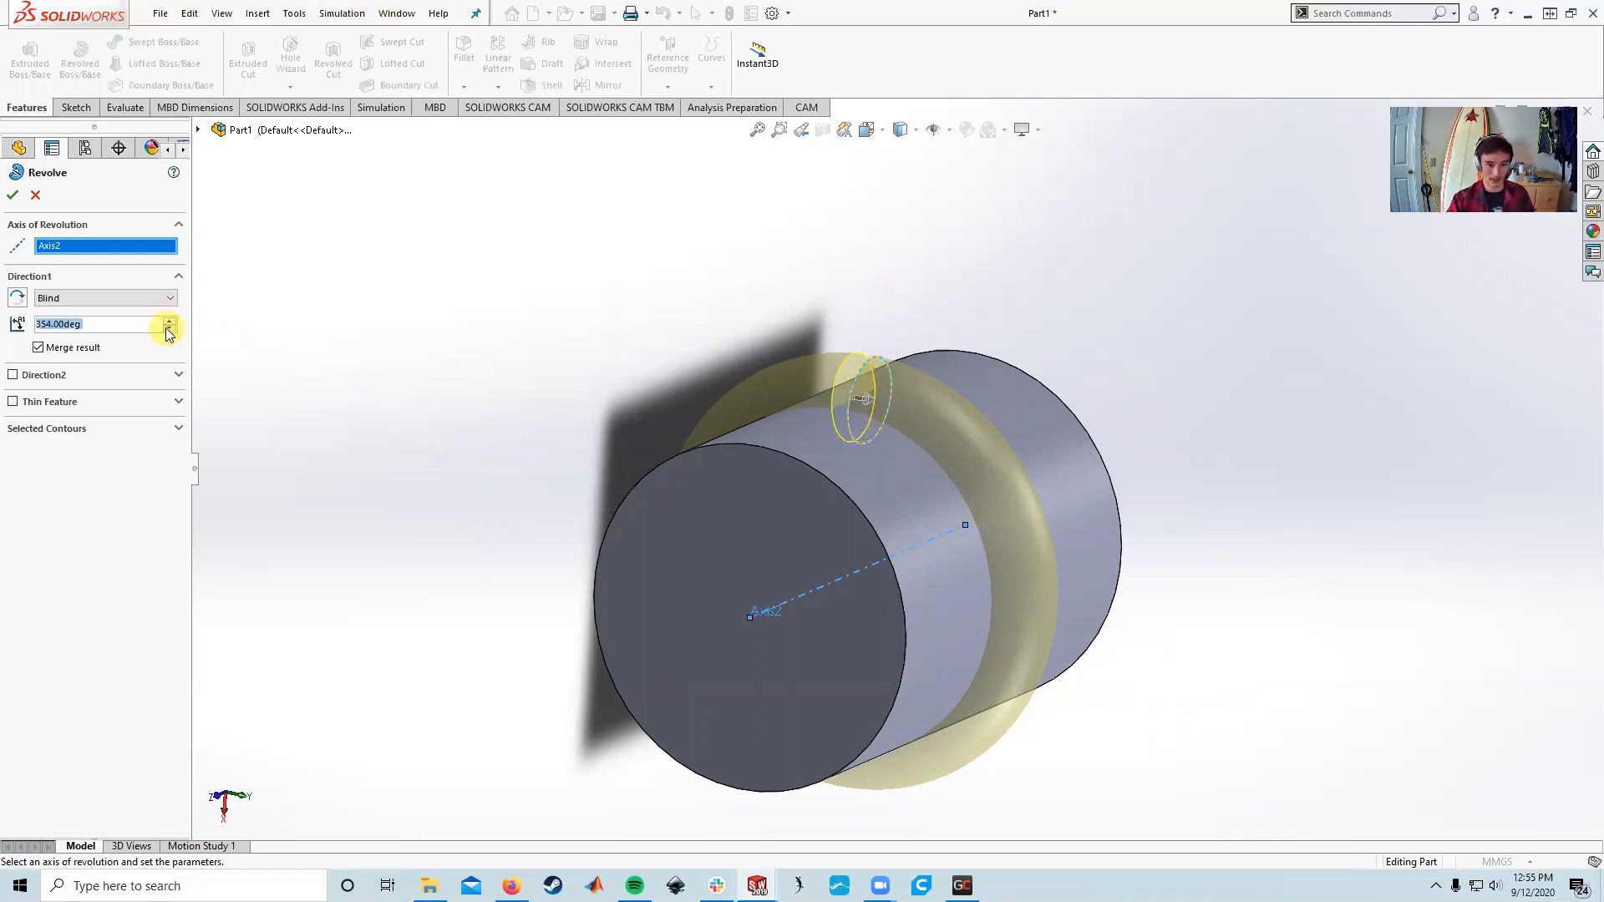
{"action": "left_click_drag", "start_coordinate": [169, 331], "coordinate": [170, 333]}
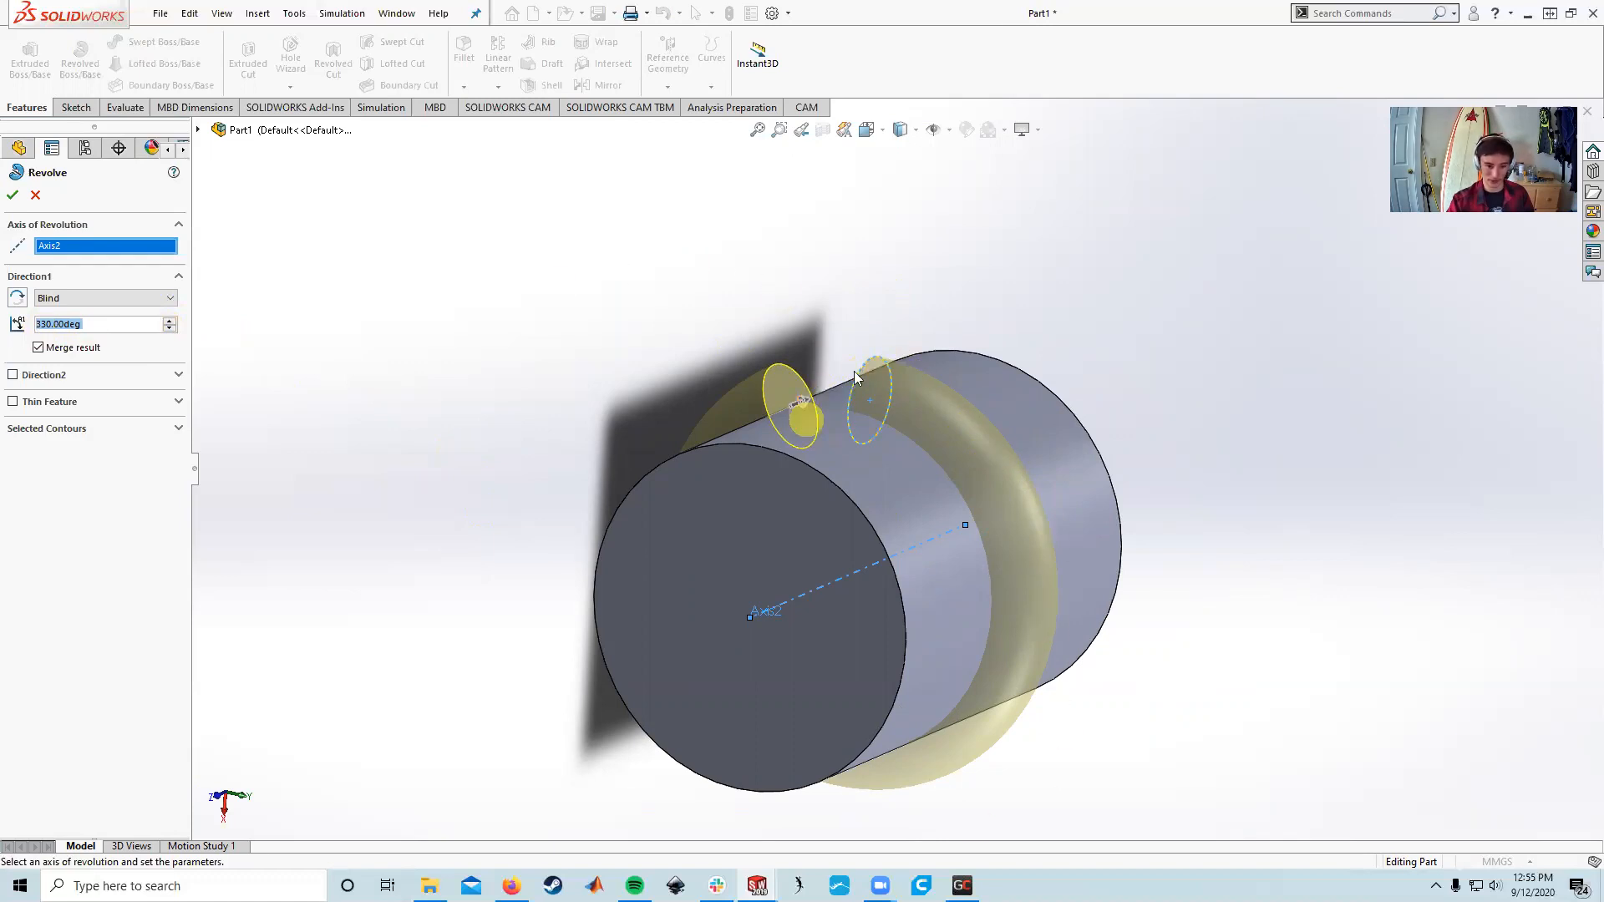
{"action": "left_click", "coordinate": [17, 299]}
{"action": "left_click", "coordinate": [18, 299]}
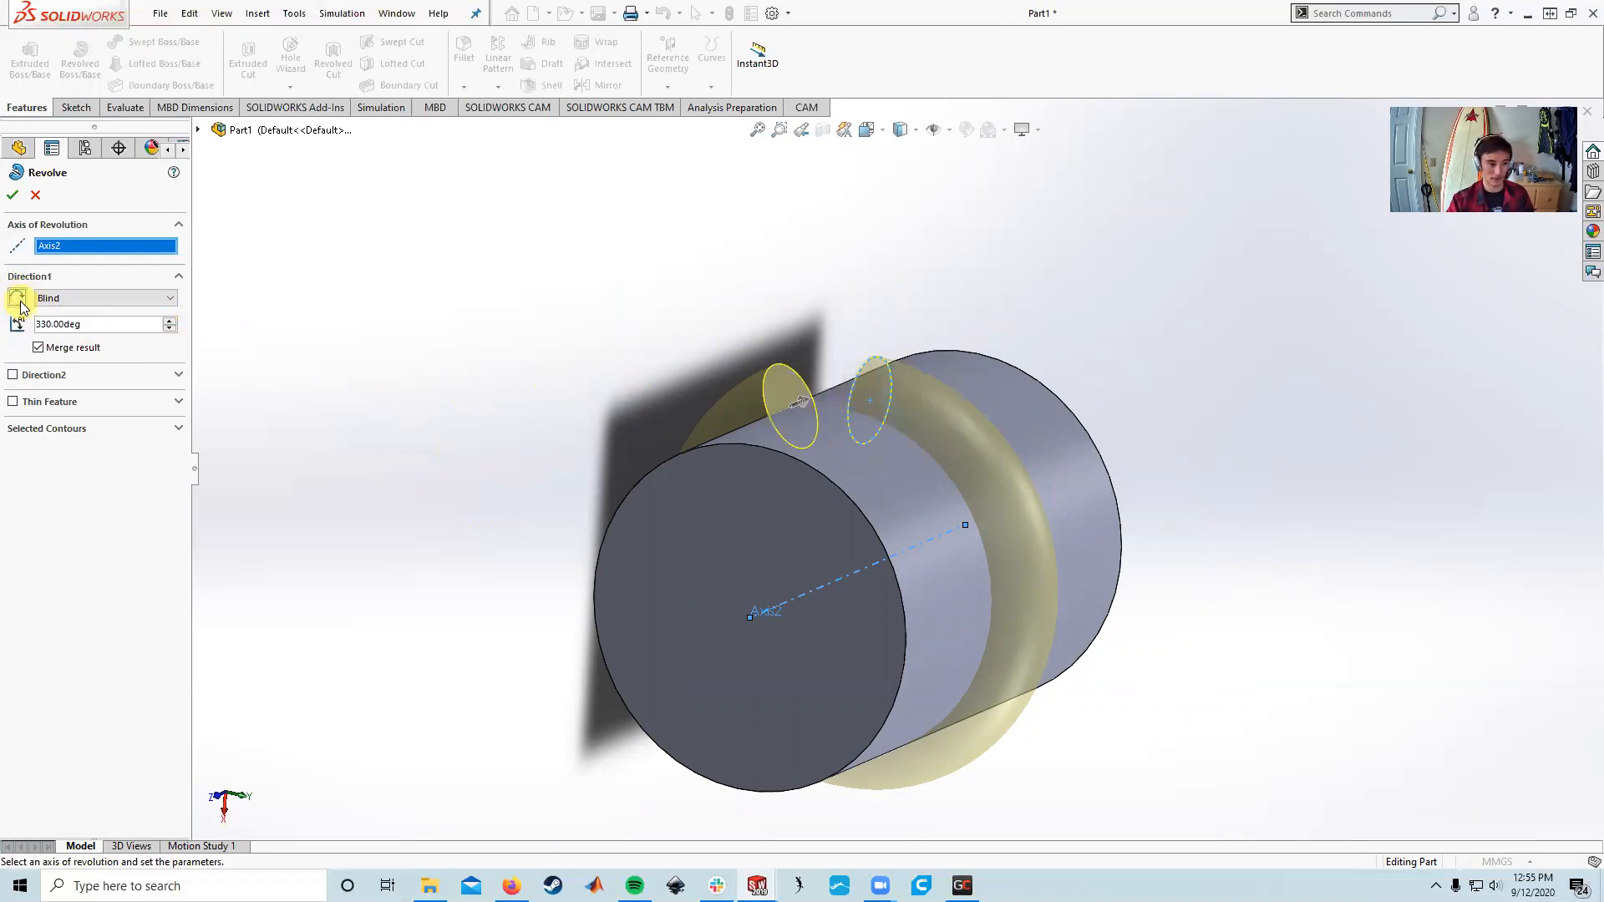
{"action": "left_click", "coordinate": [180, 379]}
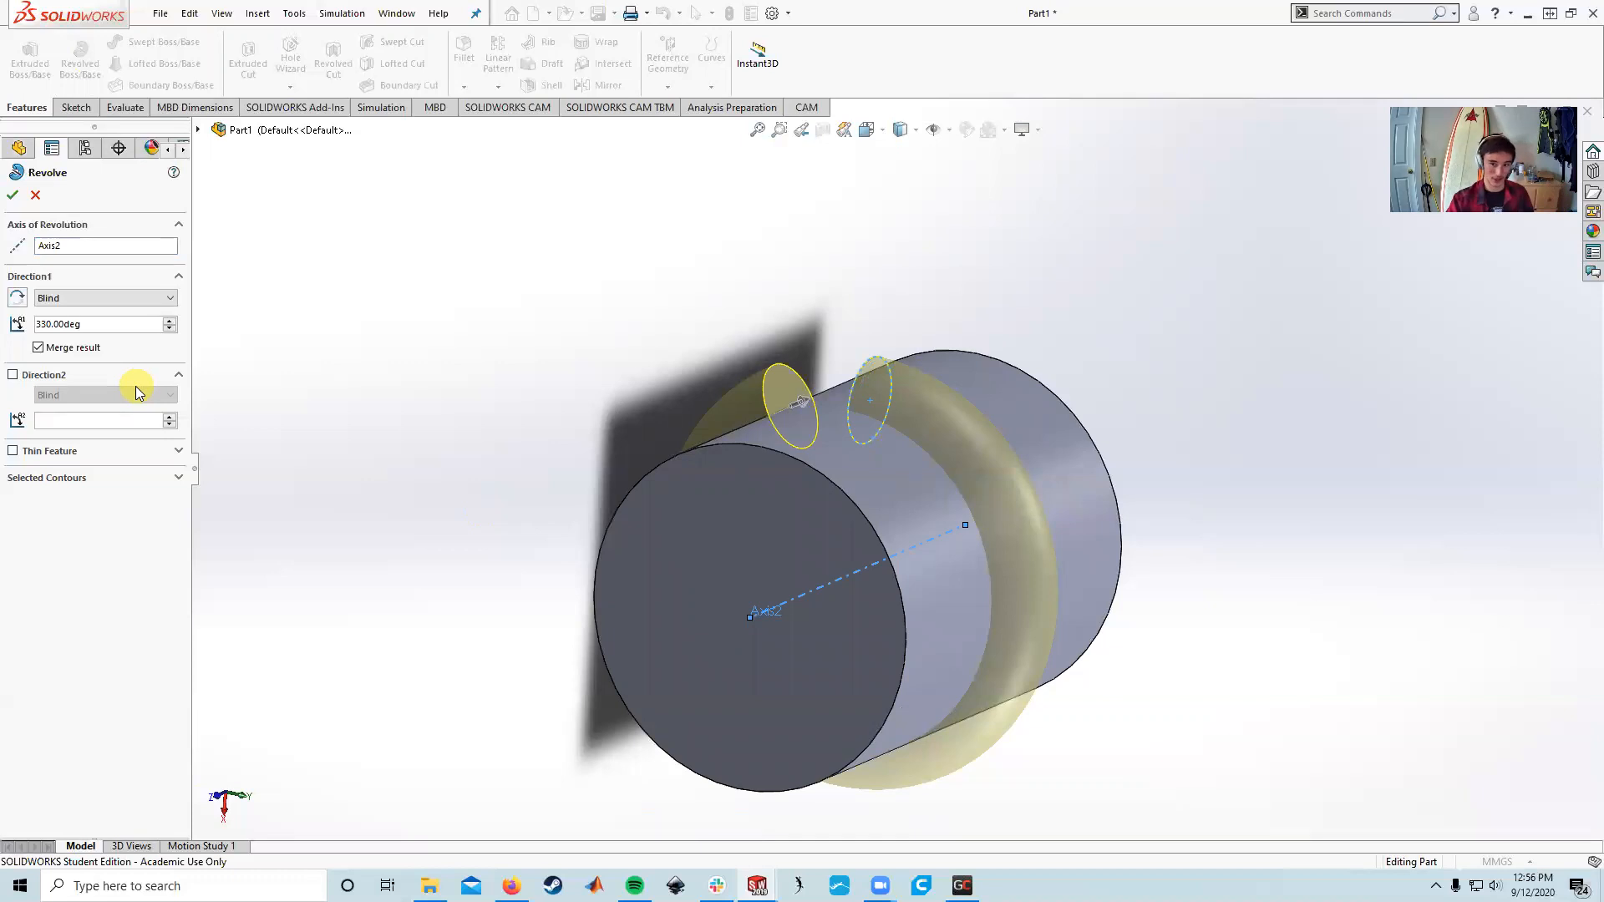
{"action": "left_click", "coordinate": [178, 376]}
{"action": "left_click", "coordinate": [13, 196]}
- Delete the partial revolved ring feature while keeping its circle sketch
{"action": "middle_click_drag", "start_coordinate": [448, 496], "coordinate": [585, 451]}
{"action": "right_click", "coordinate": [45, 413]}
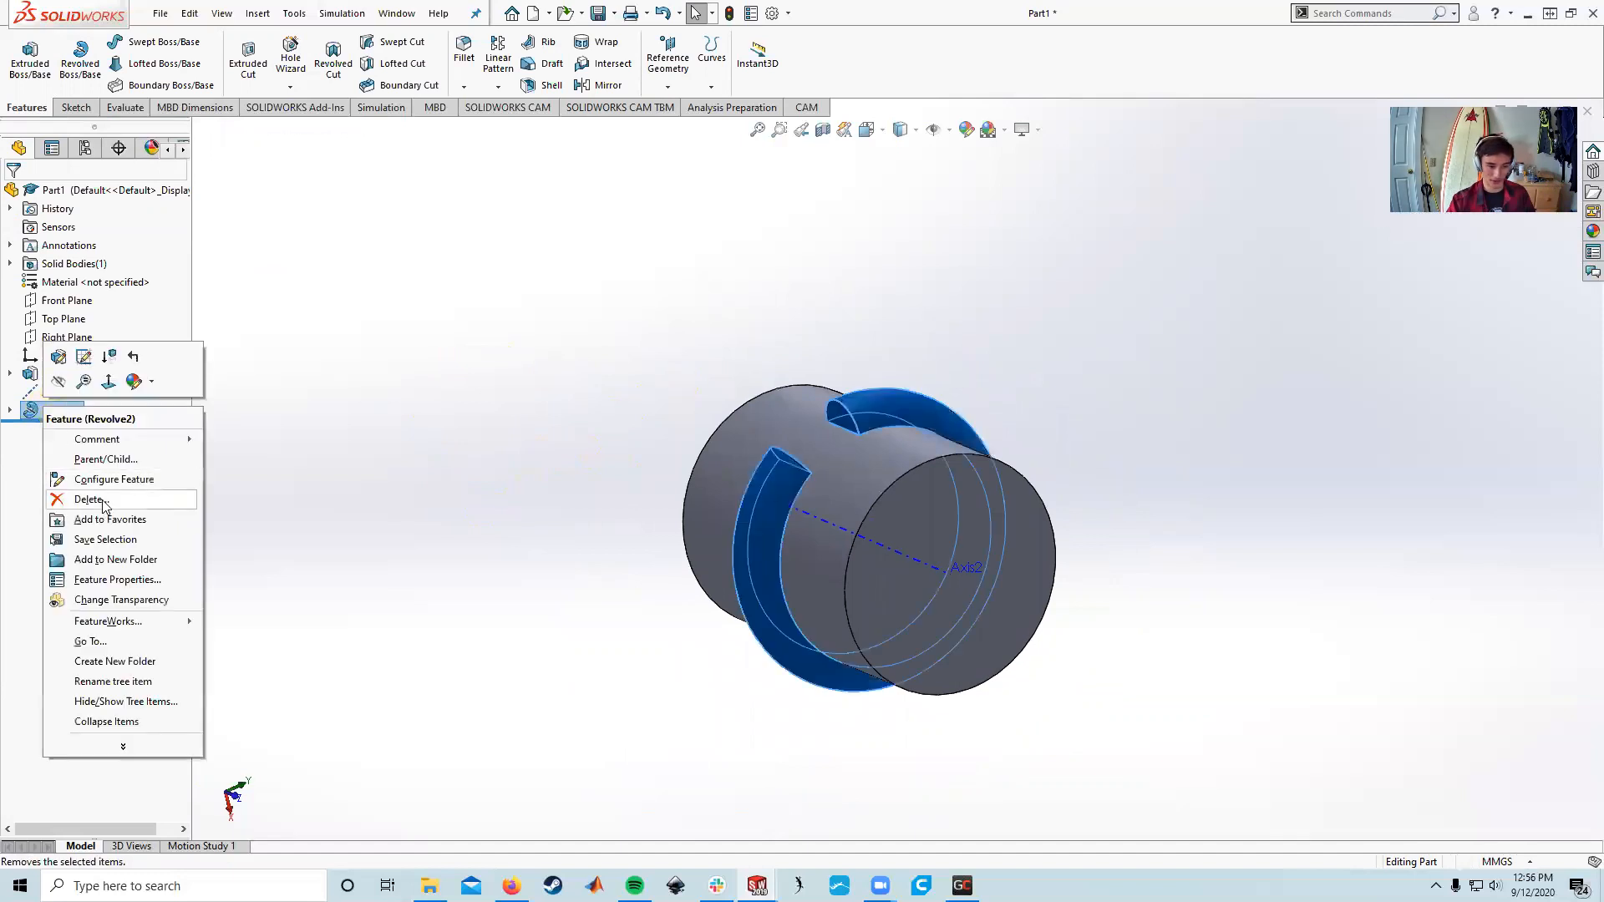
{"action": "left_click", "coordinate": [106, 500]}
{"action": "left_click", "coordinate": [909, 357]}
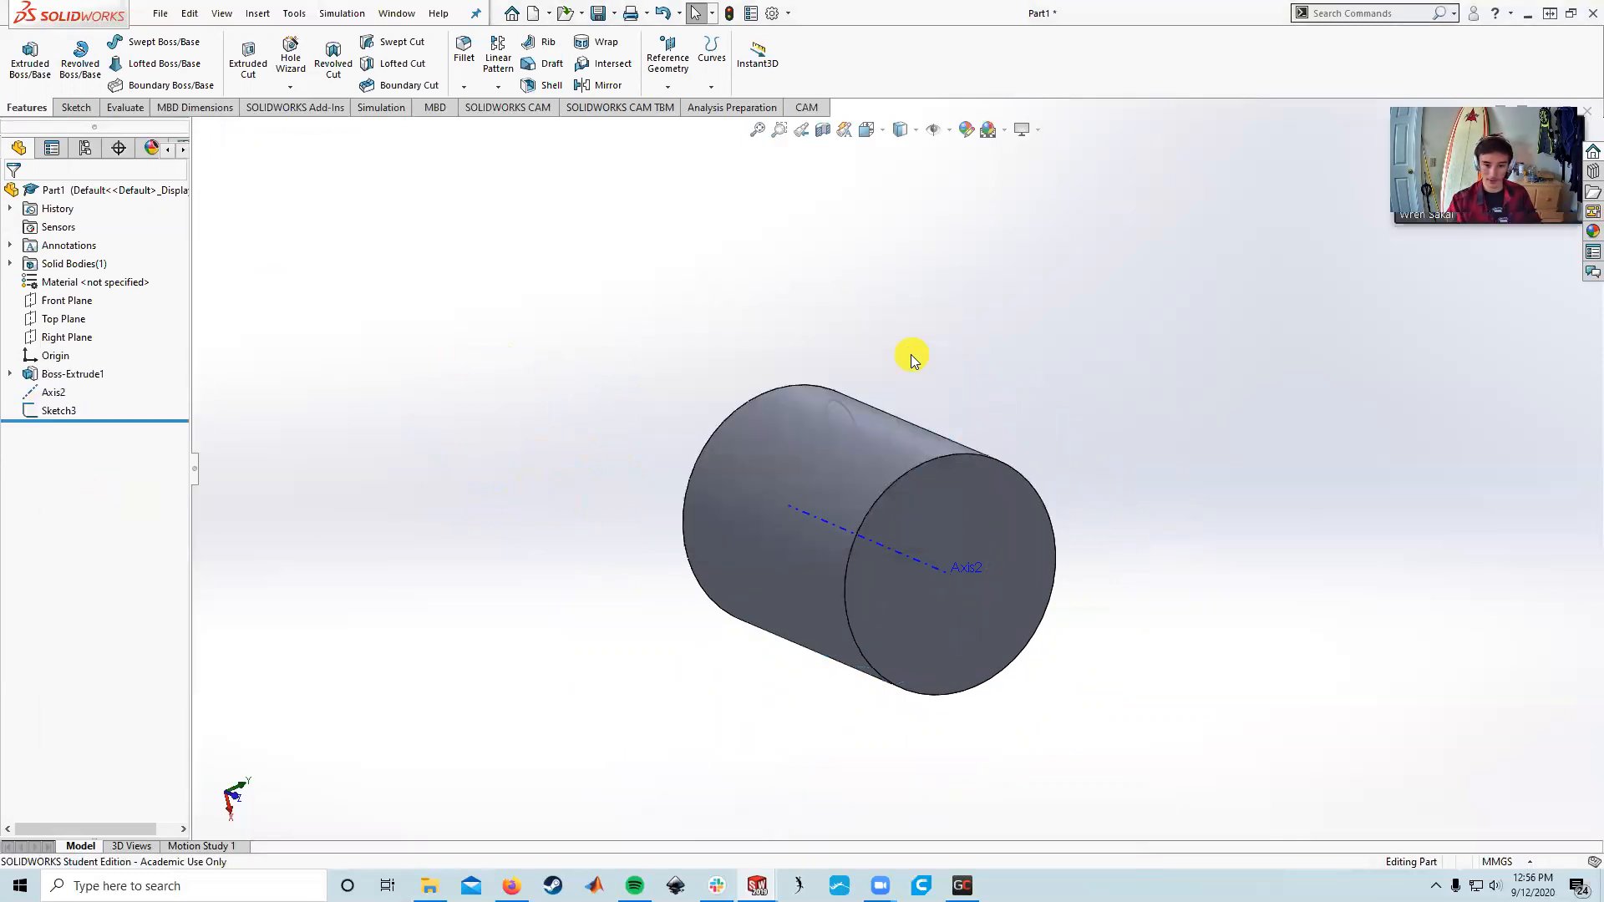
- Cut a rounded groove around the cylinder with a 360-degree Revolved Cut of the circle sketch about the central axis
{"action": "middle_click_drag", "start_coordinate": [469, 522], "coordinate": [501, 415]}
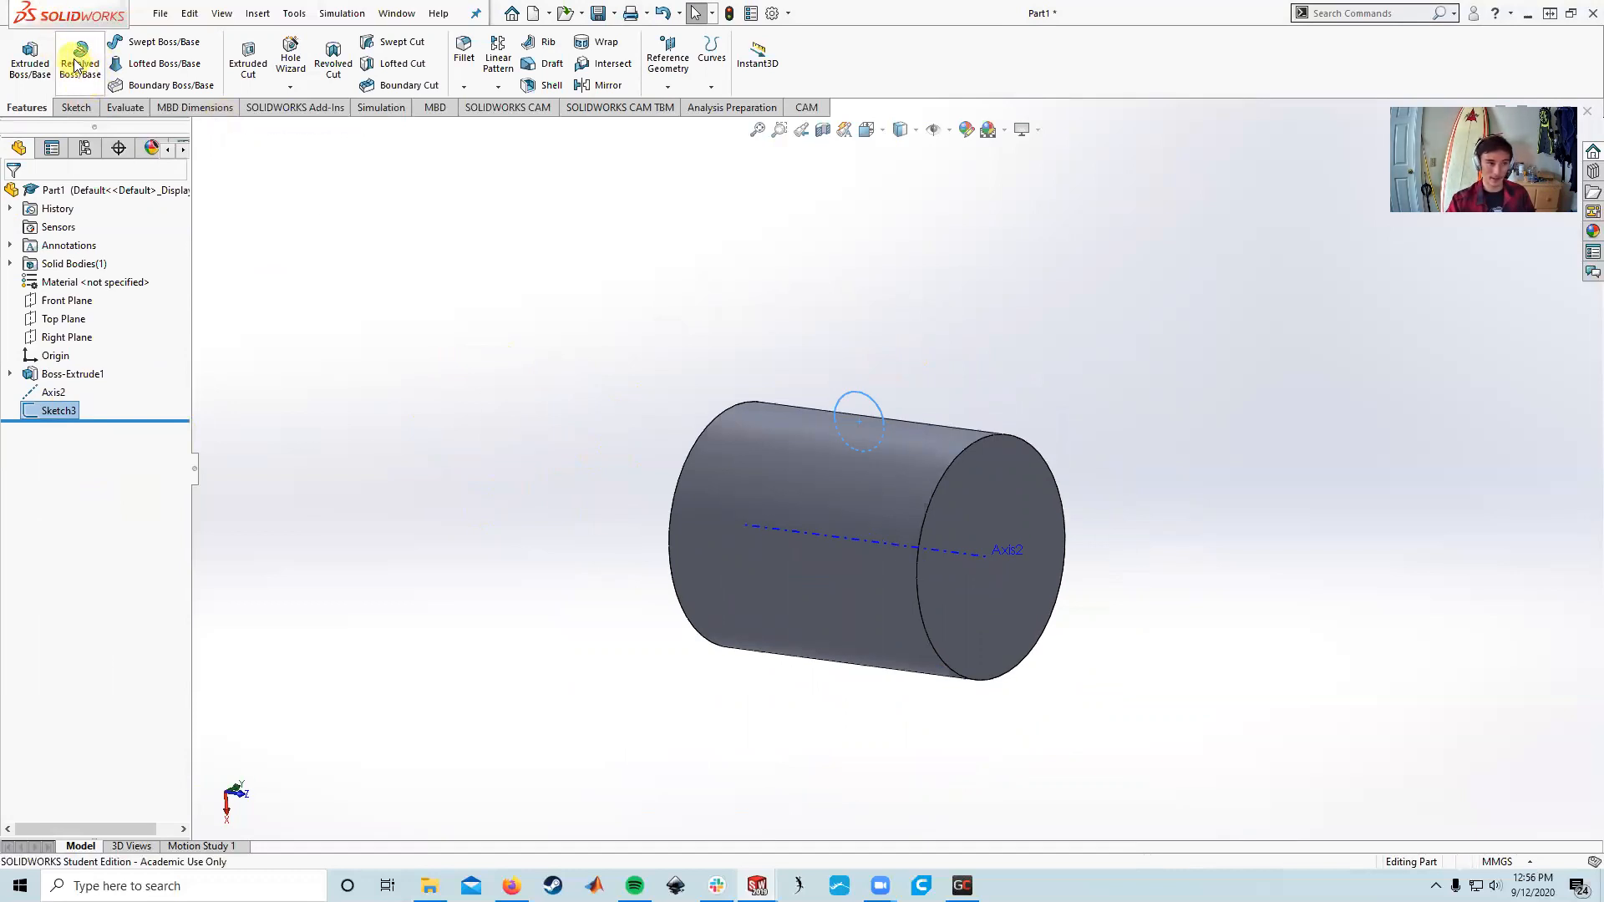
{"action": "left_click", "coordinate": [332, 52]}
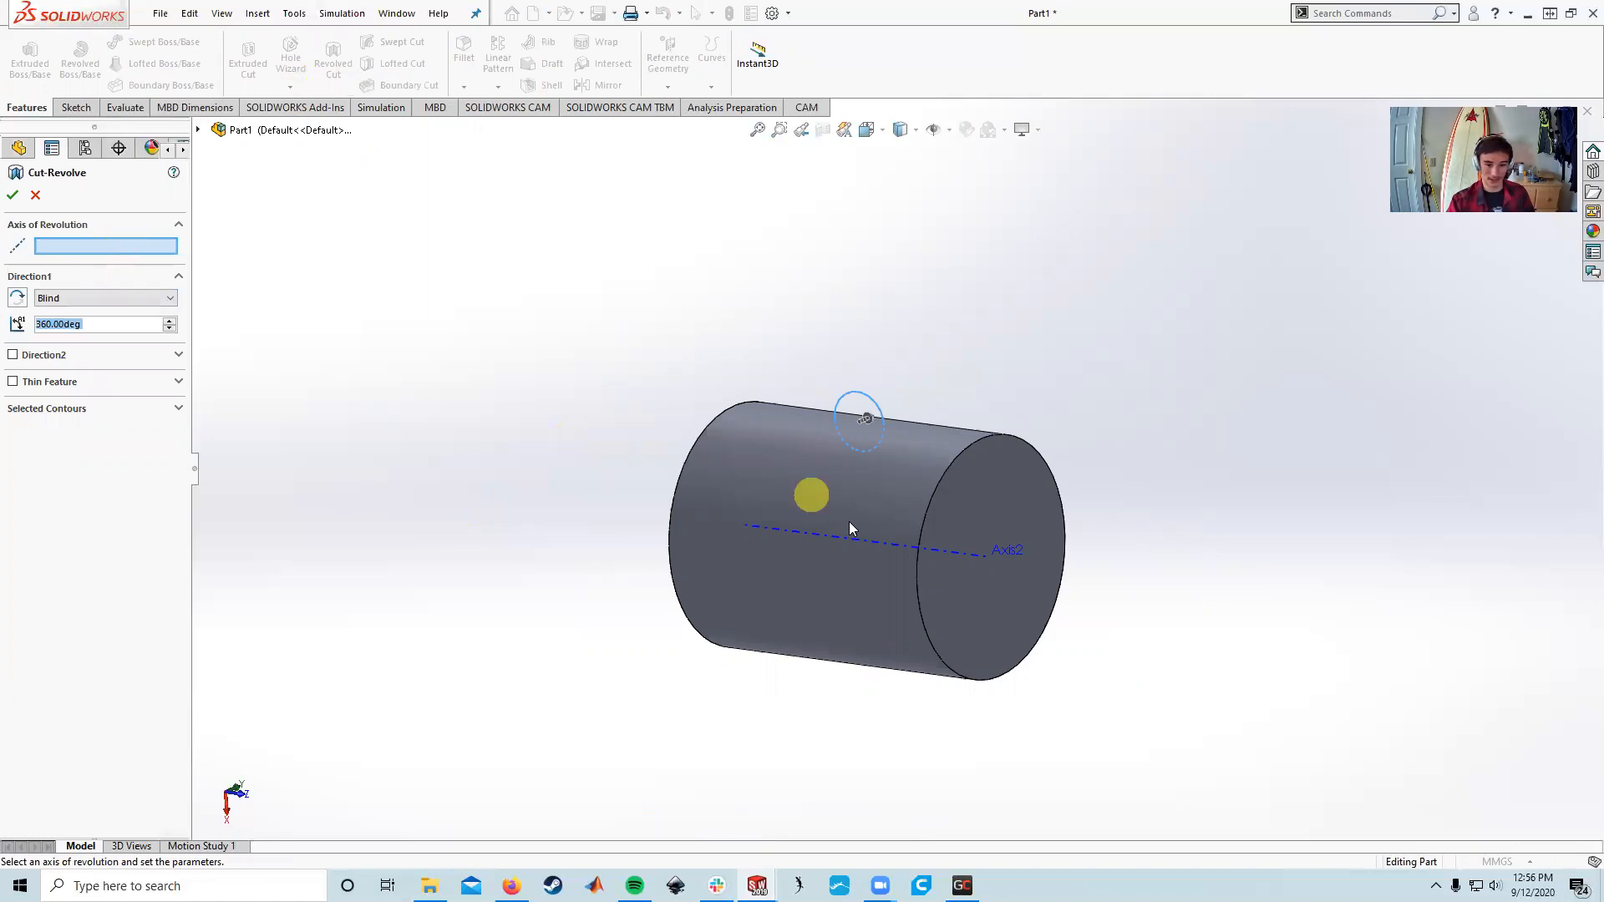
{"action": "left_click", "coordinate": [863, 544]}
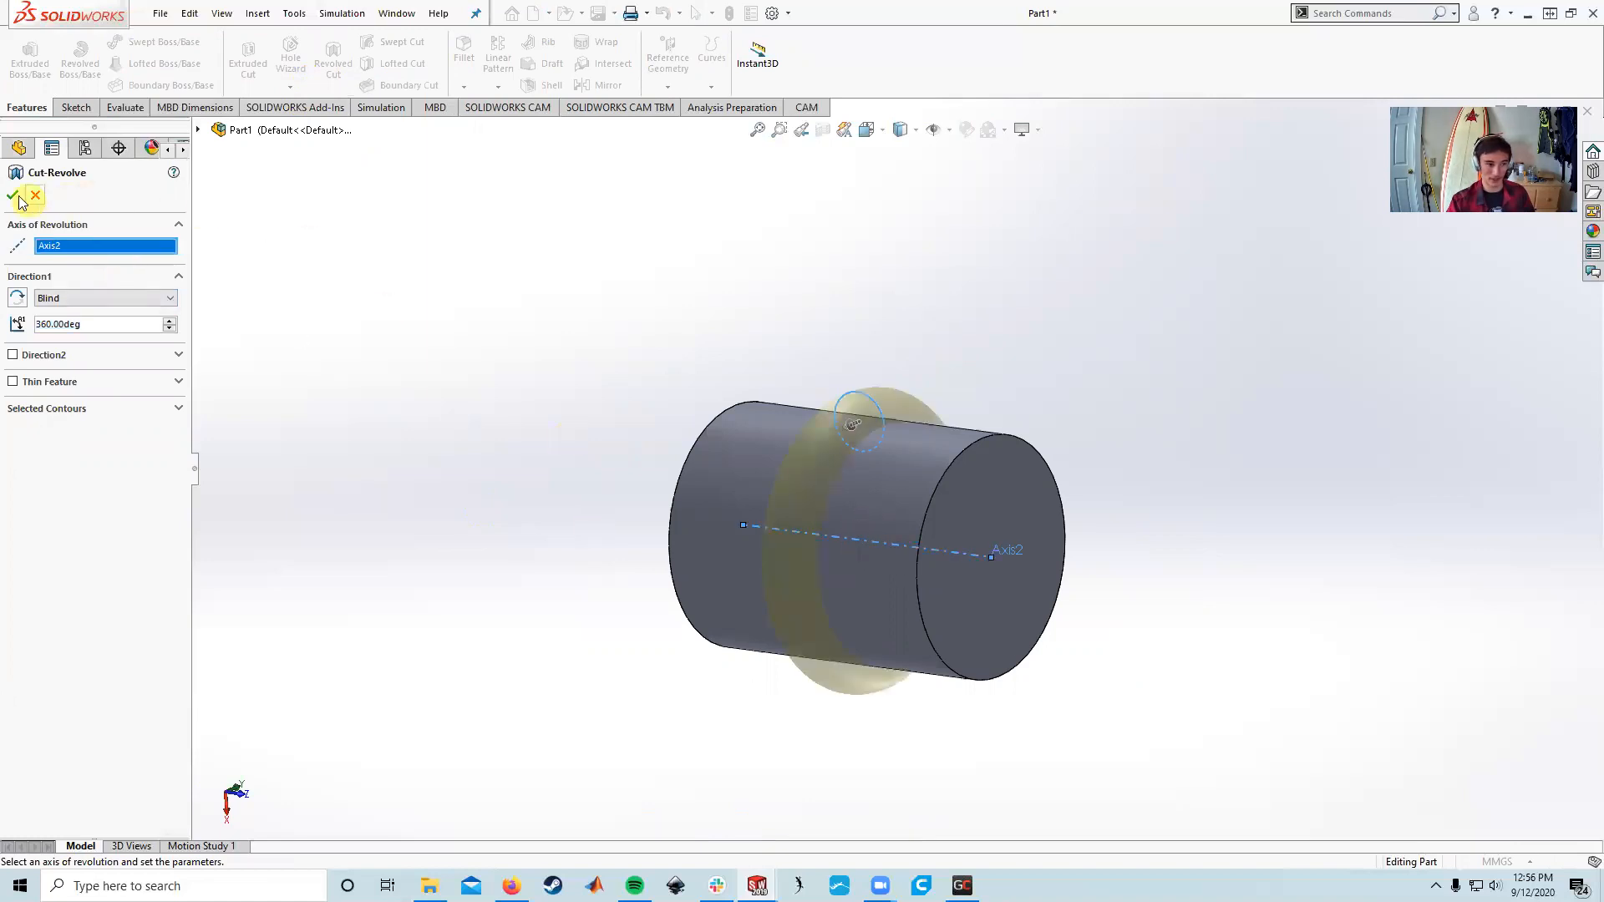
{"action": "key", "text": "Return"}
{"action": "middle_click_drag", "start_coordinate": [603, 552], "coordinate": [632, 495]}
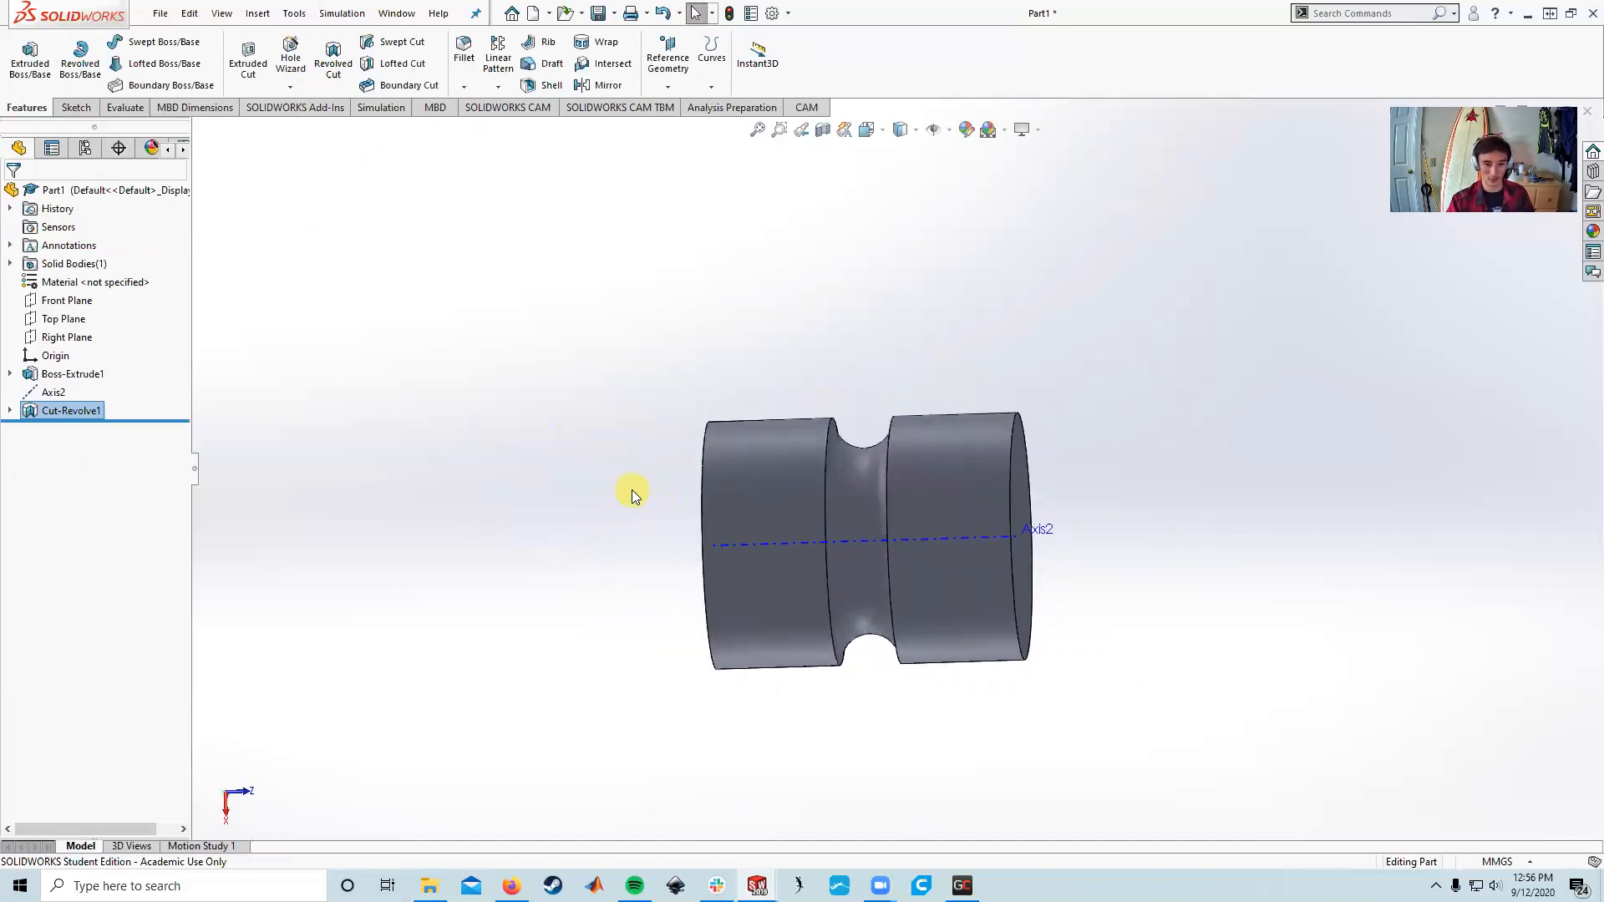
{"action": "middle_click_drag", "start_coordinate": [1275, 438], "coordinate": [931, 430]}
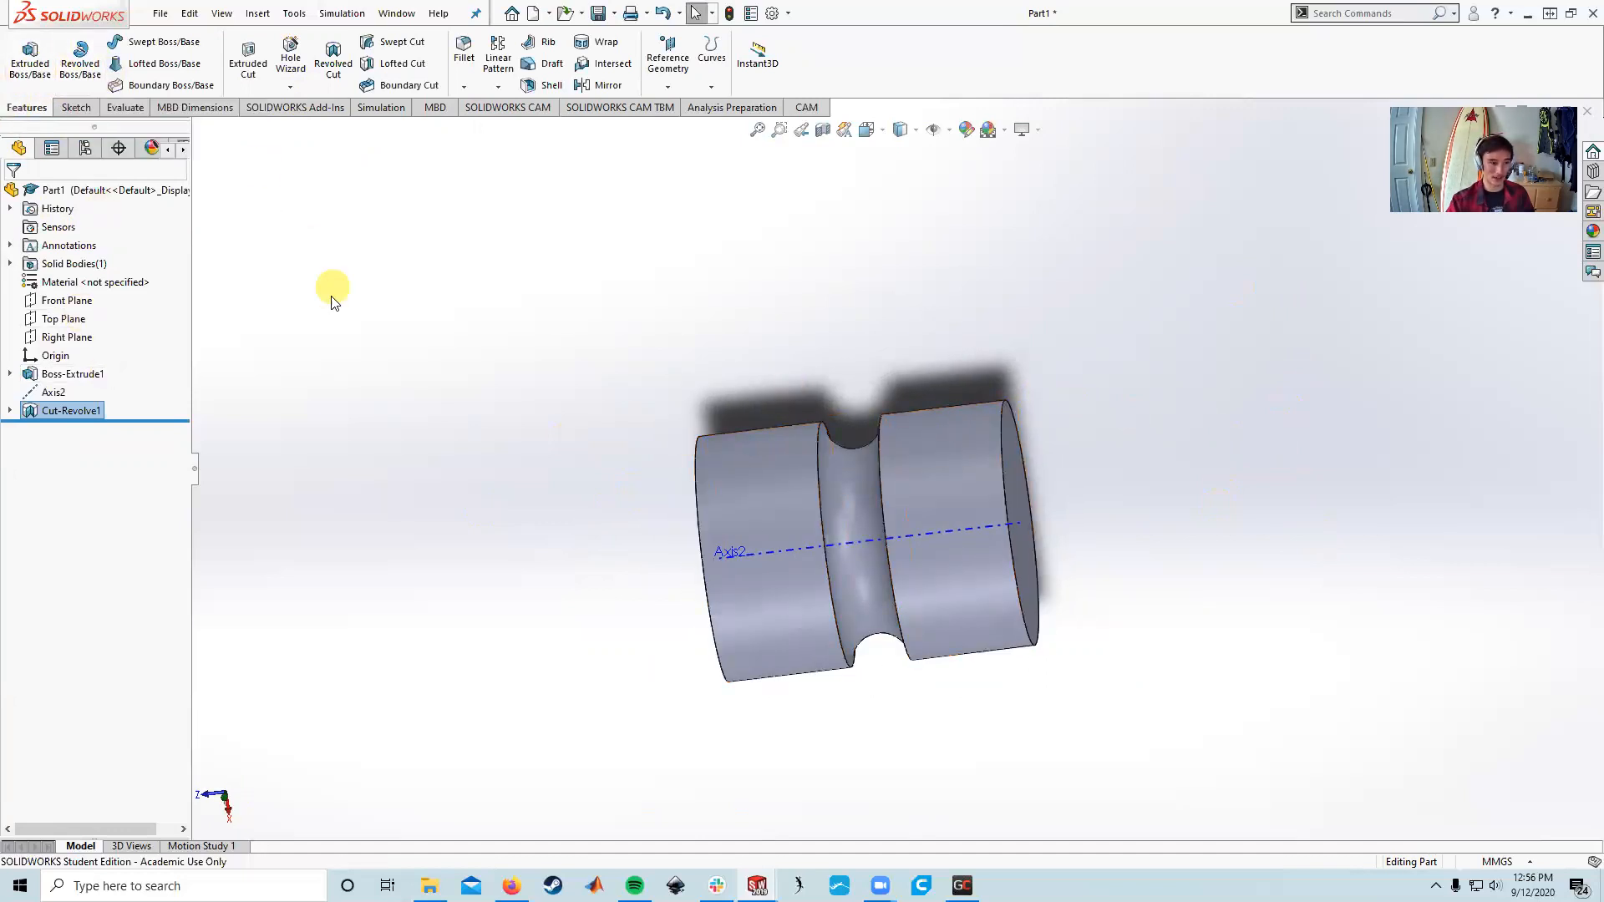
{"action": "middle_click_drag", "start_coordinate": [329, 323], "coordinate": [379, 301]}
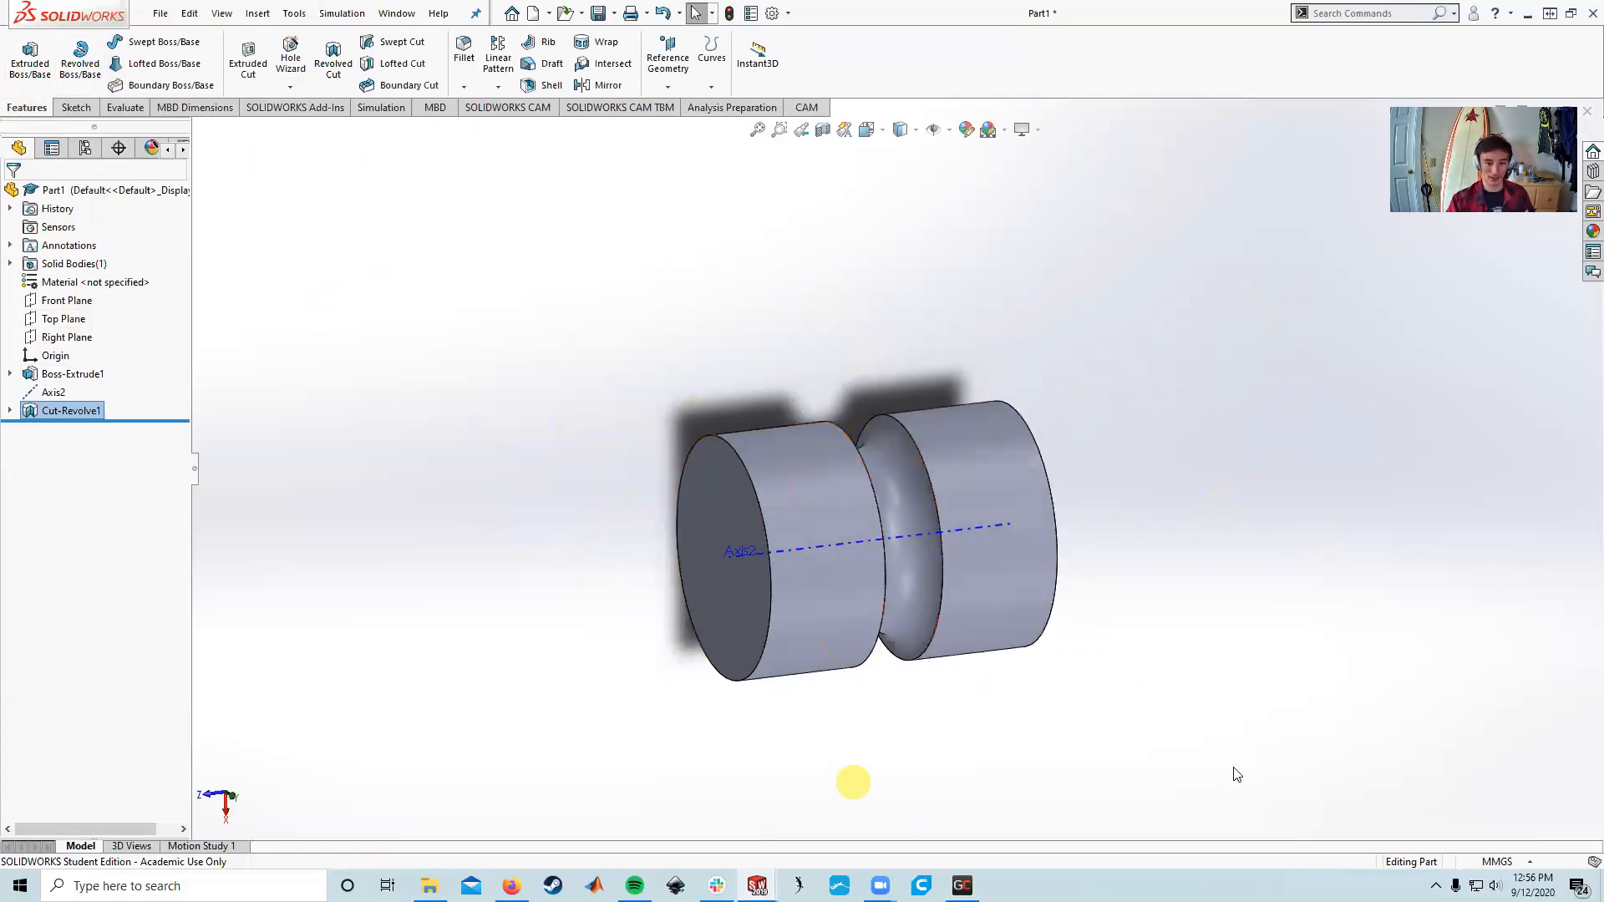
{"action": "middle_click_drag", "start_coordinate": [859, 376], "coordinate": [827, 408]}
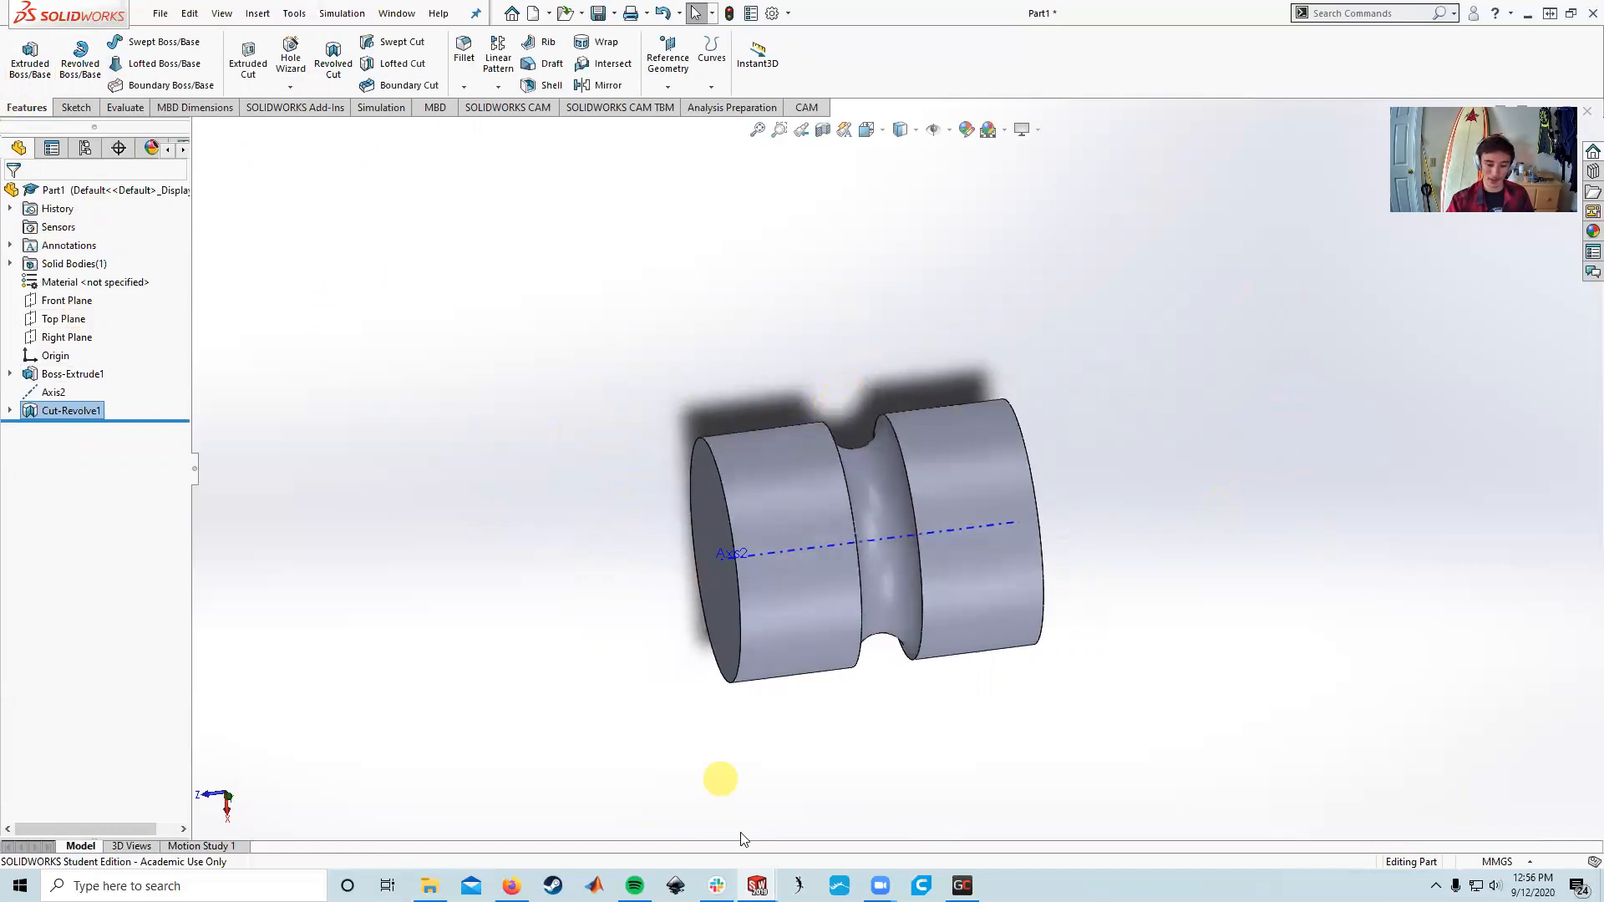
- Switch to the empty Part2 document and start a sketch on the Front Plane
{"action": "mouse_move", "coordinate": [756, 886]}
{"action": "mouse_move", "coordinate": [810, 822]}
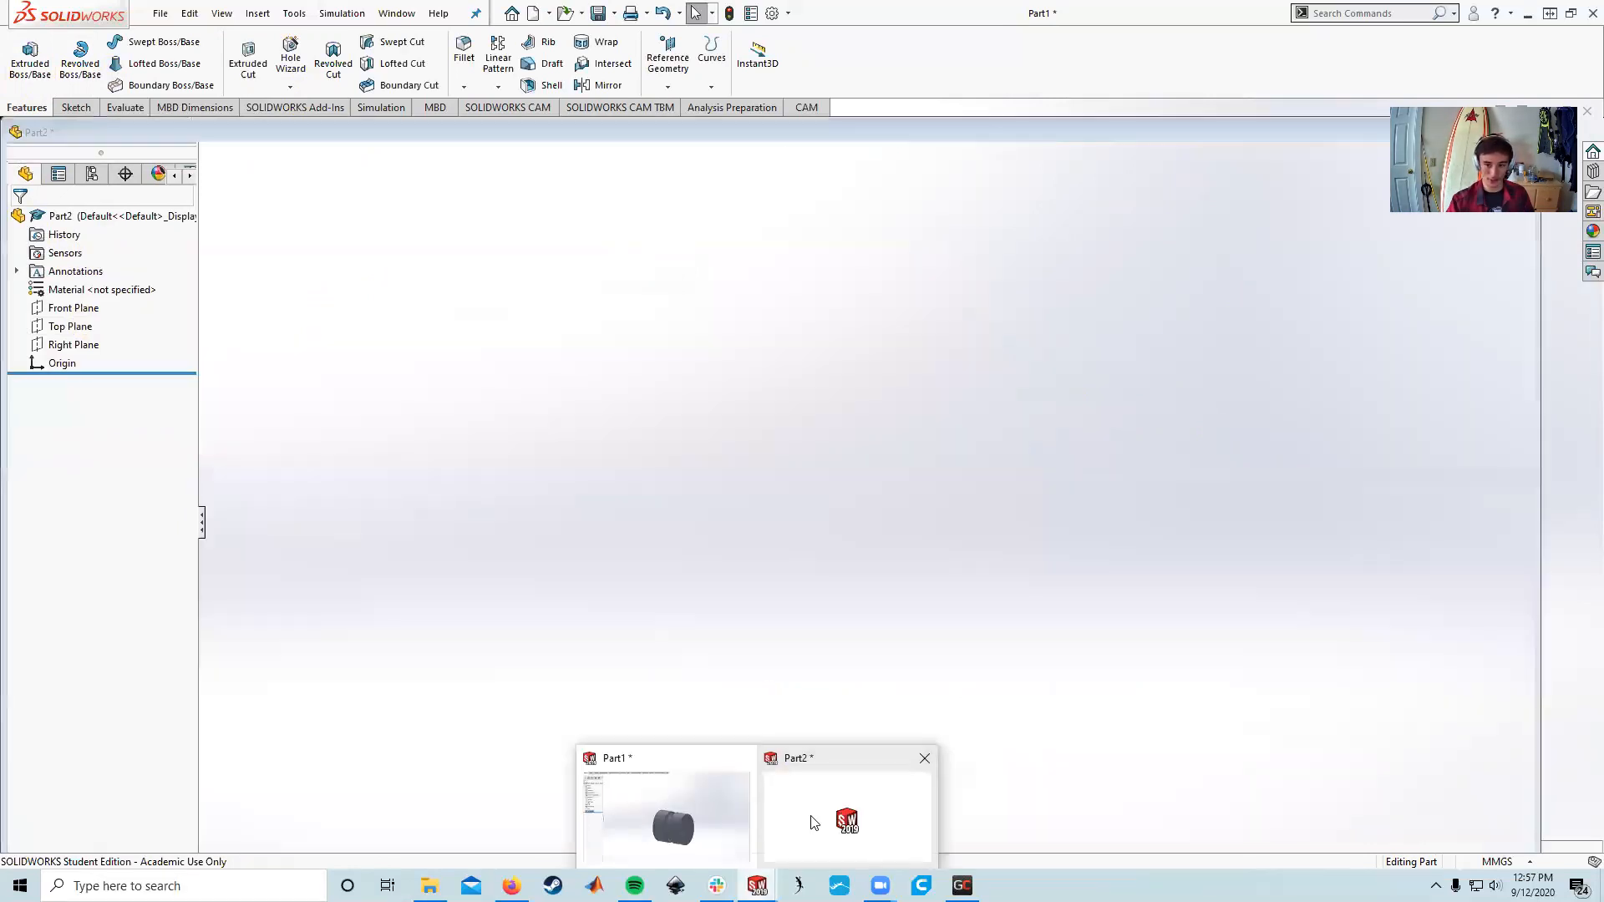
{"action": "left_click", "coordinate": [842, 786]}
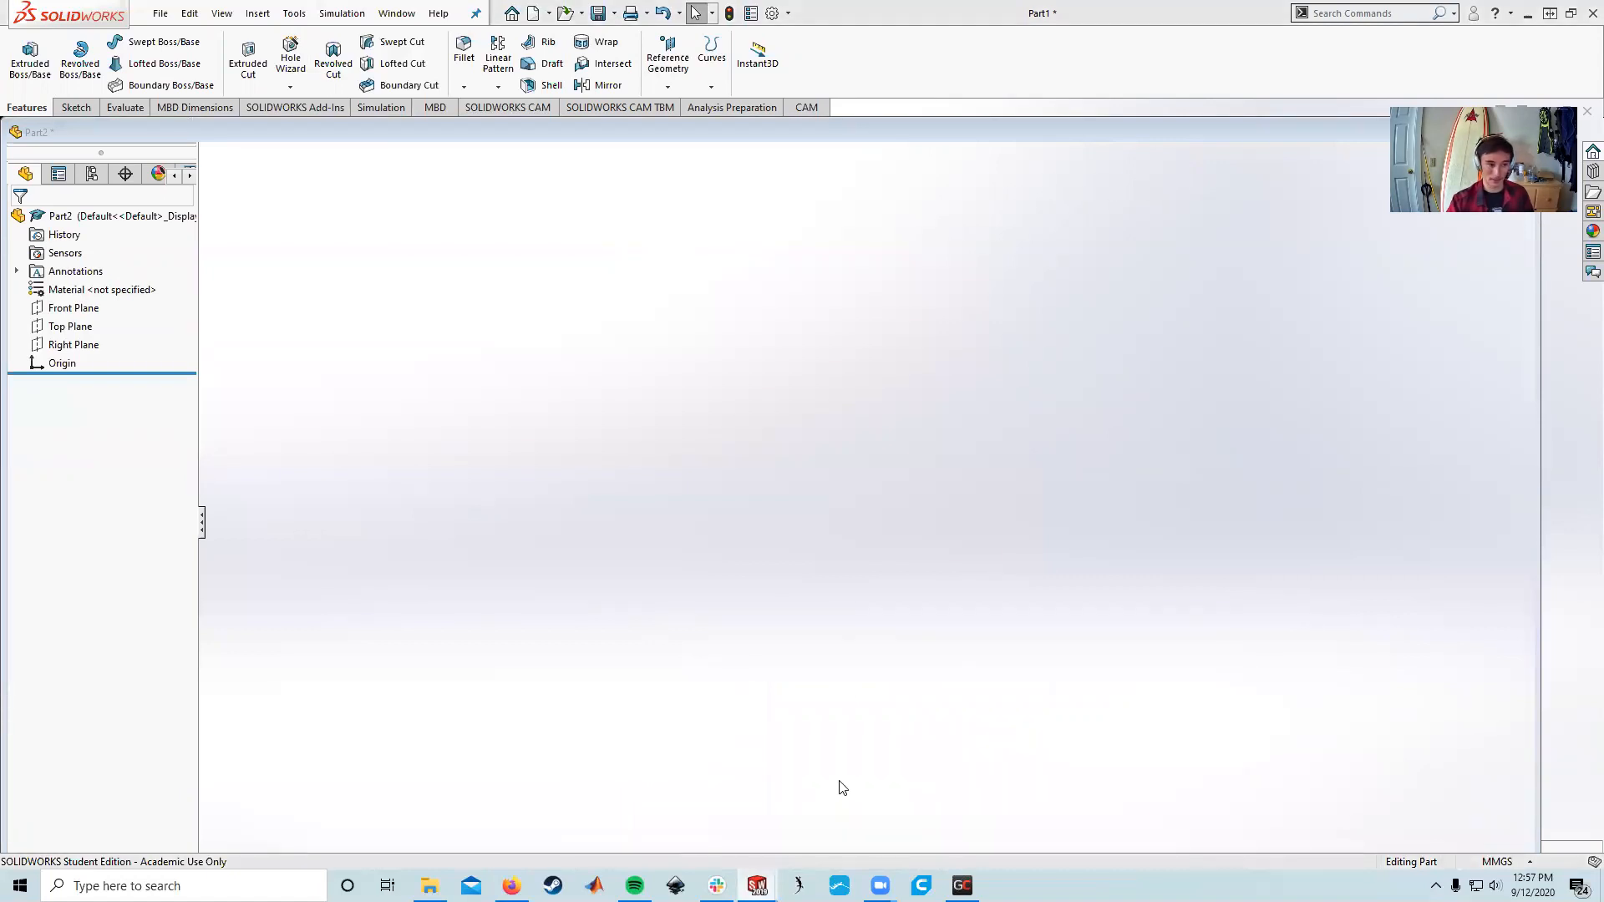
{"action": "left_click", "coordinate": [852, 368]}
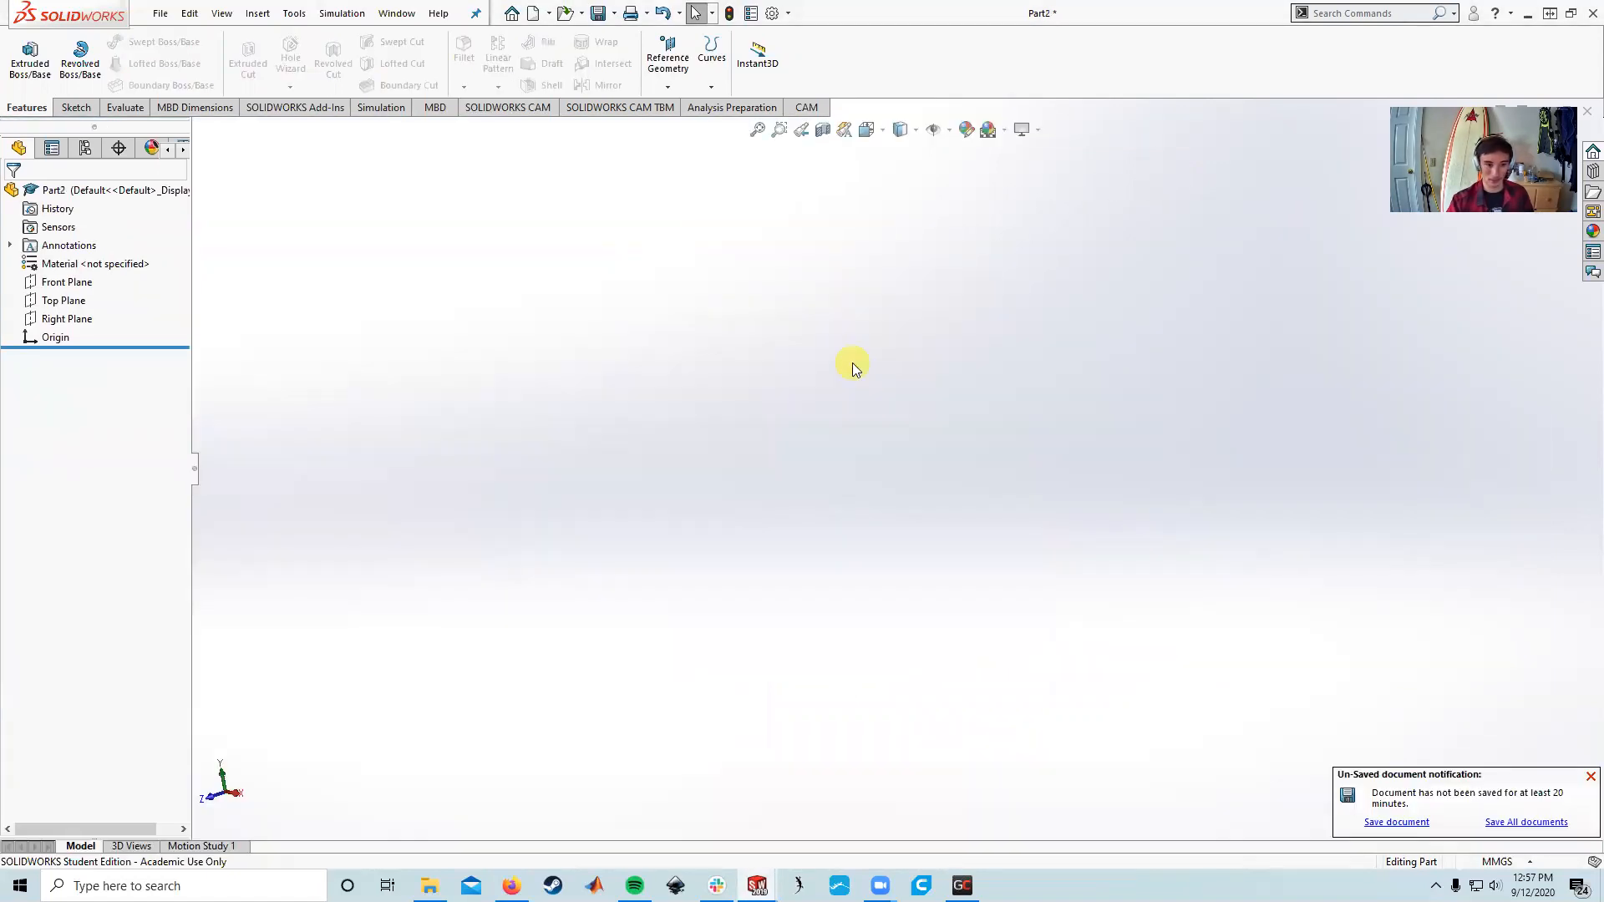
{"action": "left_click", "coordinate": [76, 107]}
{"action": "left_click", "coordinate": [23, 52]}
{"action": "left_click", "coordinate": [580, 326]}
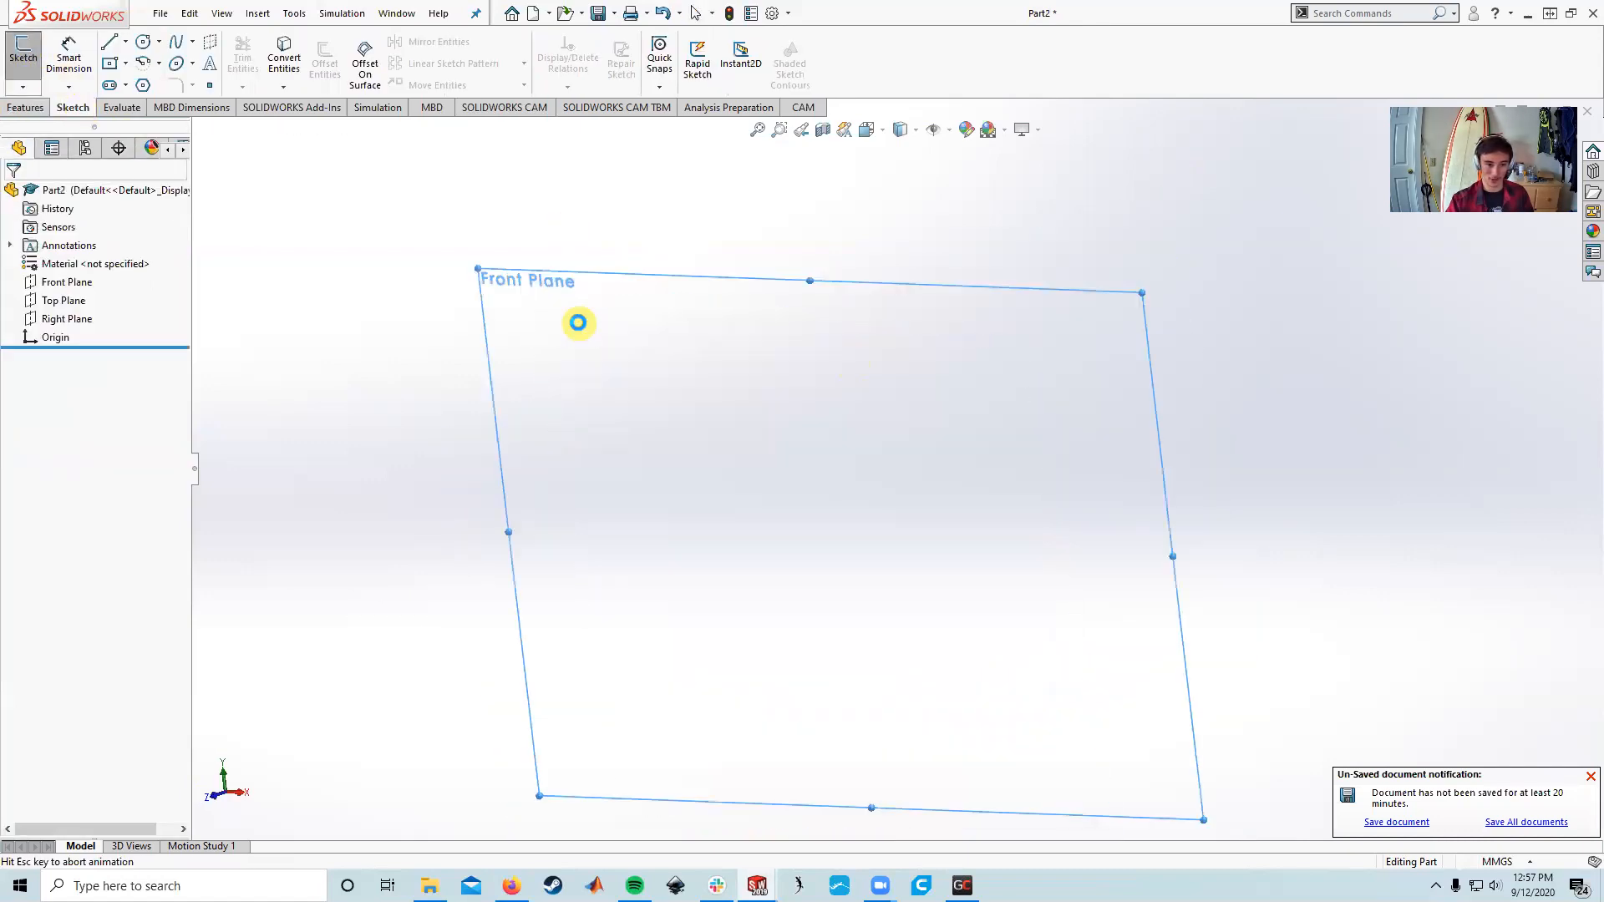
- Draw a vertical midpoint line about 77 mm long, centred on the origin
{"action": "left_click", "coordinate": [125, 42]}
{"action": "left_click", "coordinate": [136, 84]}
{"action": "left_click", "coordinate": [125, 42]}
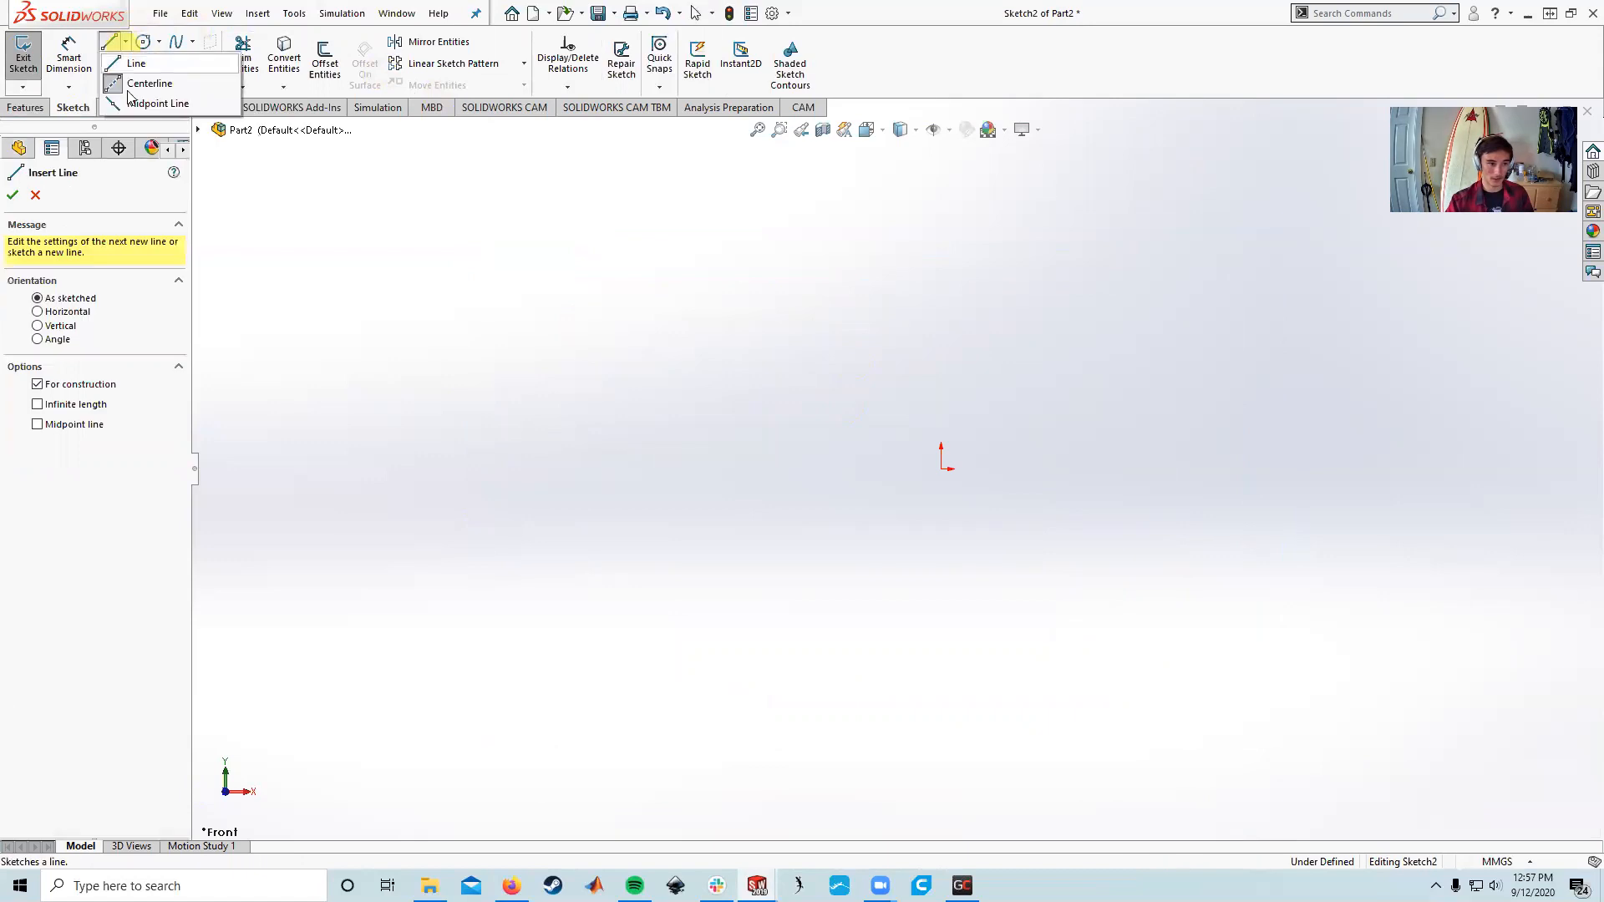
{"action": "left_click", "coordinate": [147, 102]}
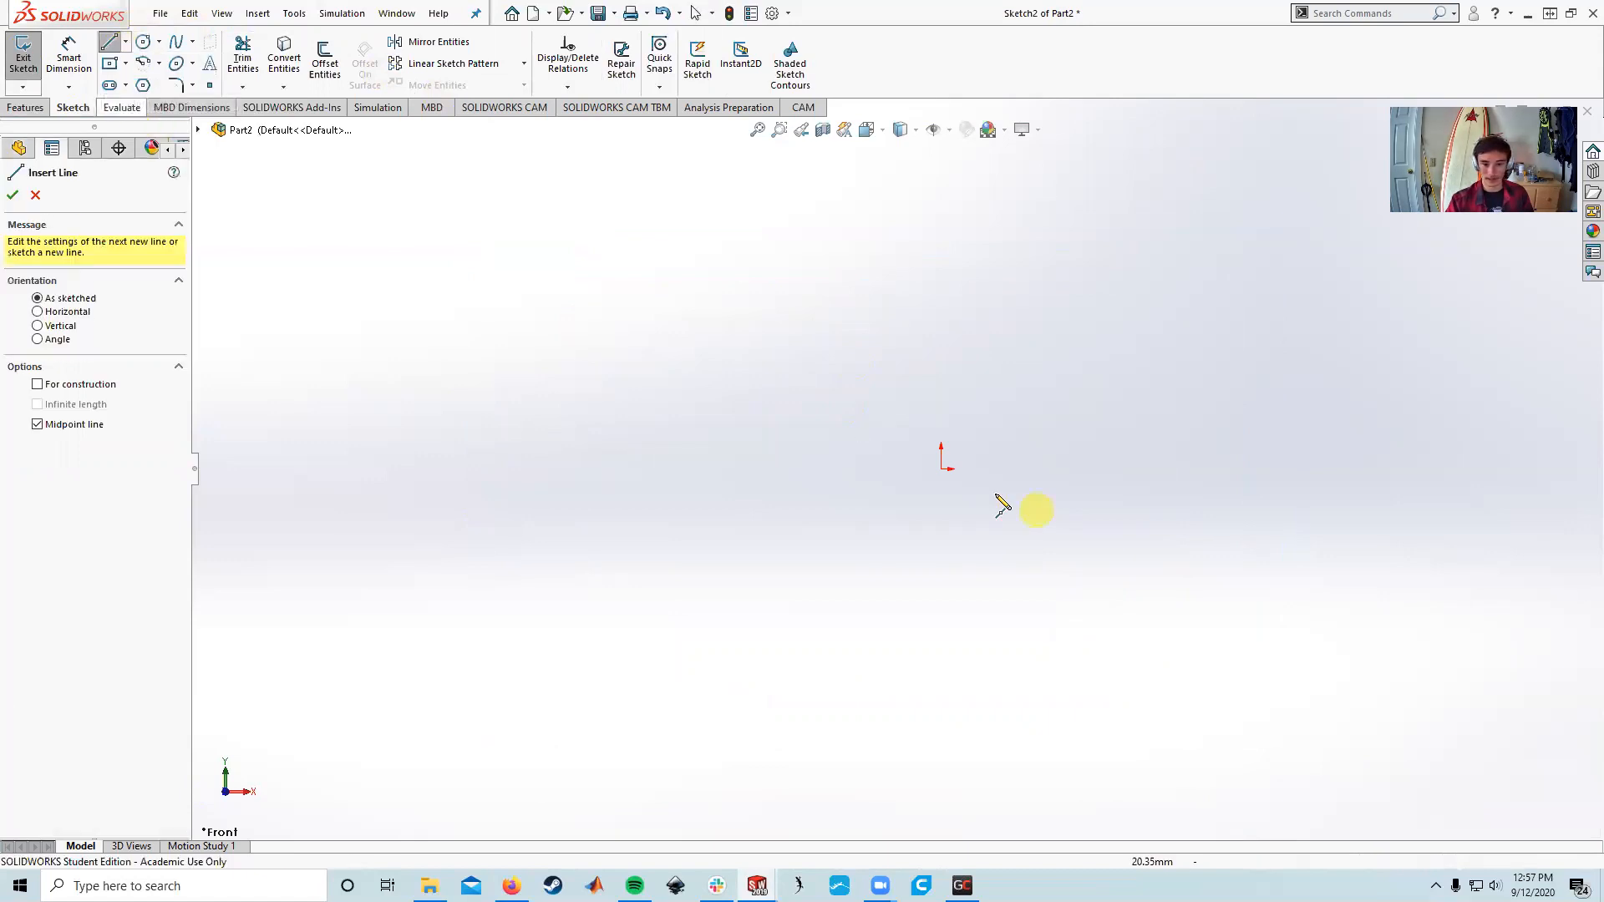
{"action": "left_click", "coordinate": [941, 468]}
{"action": "left_click", "coordinate": [942, 294]}
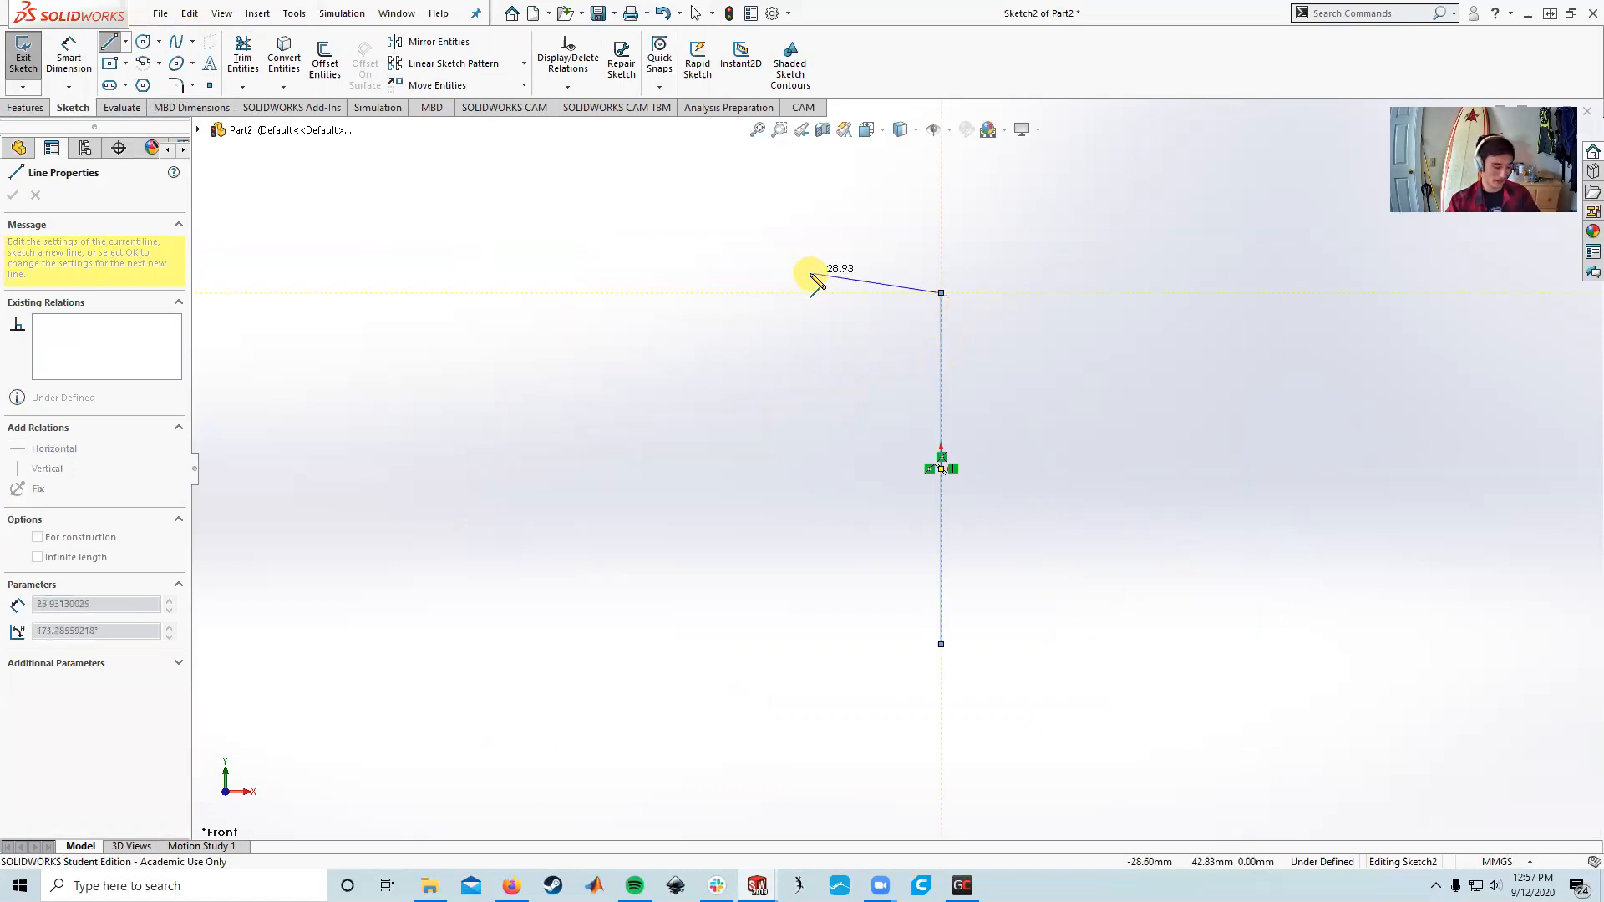
{"action": "key", "text": "Escape"}
{"action": "key", "text": "Escape"}
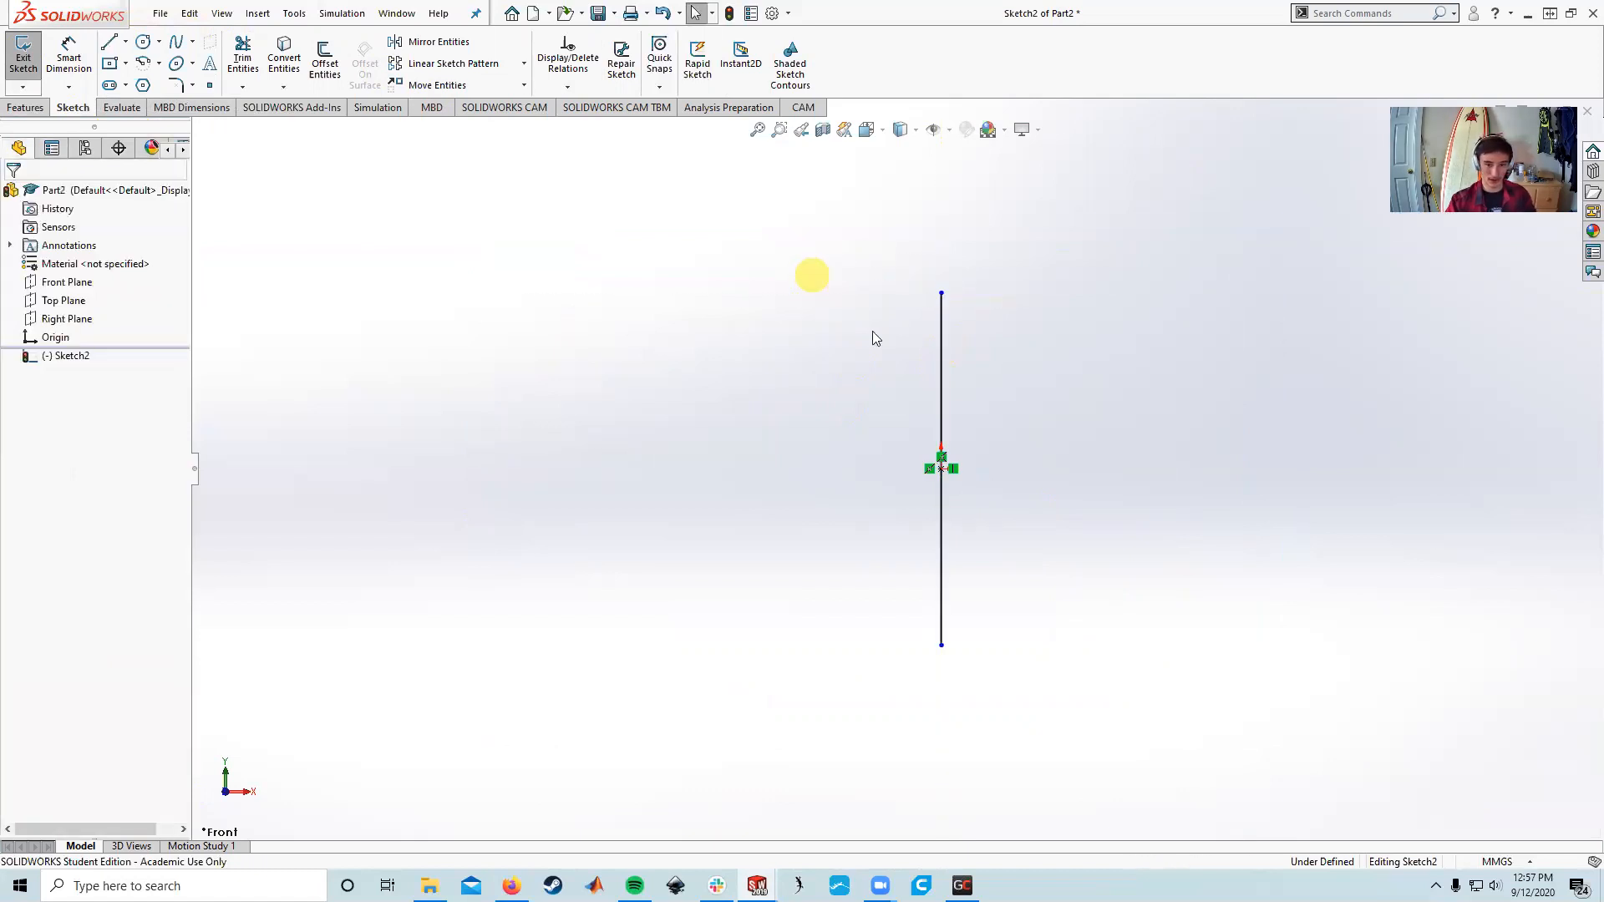
- Dimension the vertical line's length to 80 mm, placing the dimension beside it
{"action": "left_click", "coordinate": [85, 53]}
{"action": "left_click", "coordinate": [943, 405]}
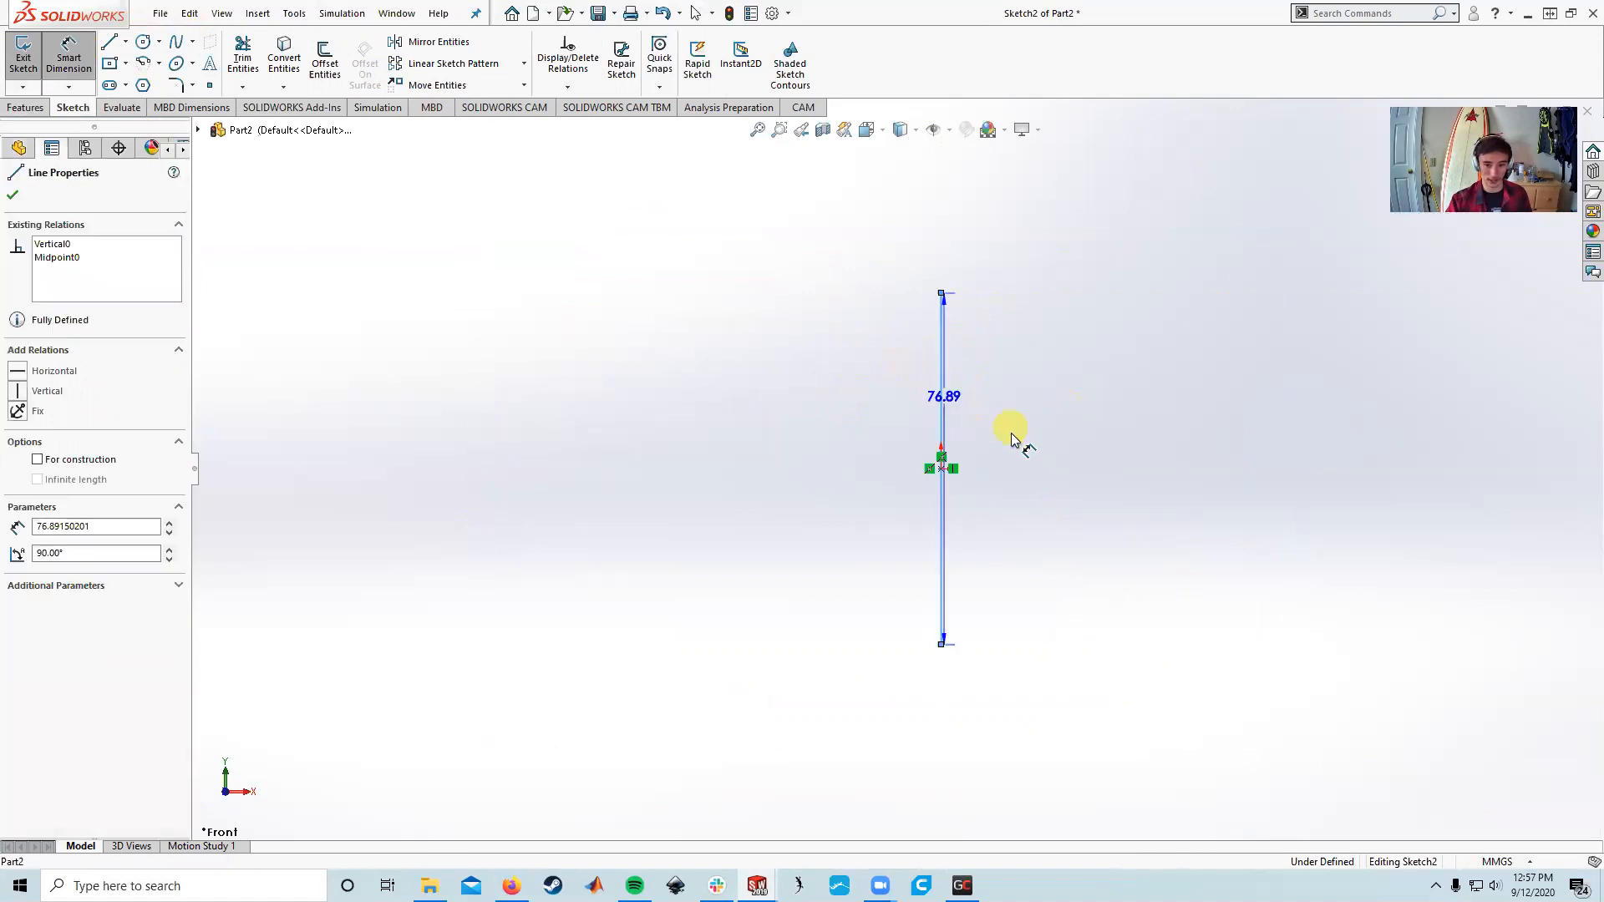
{"action": "left_click", "coordinate": [1030, 440]}
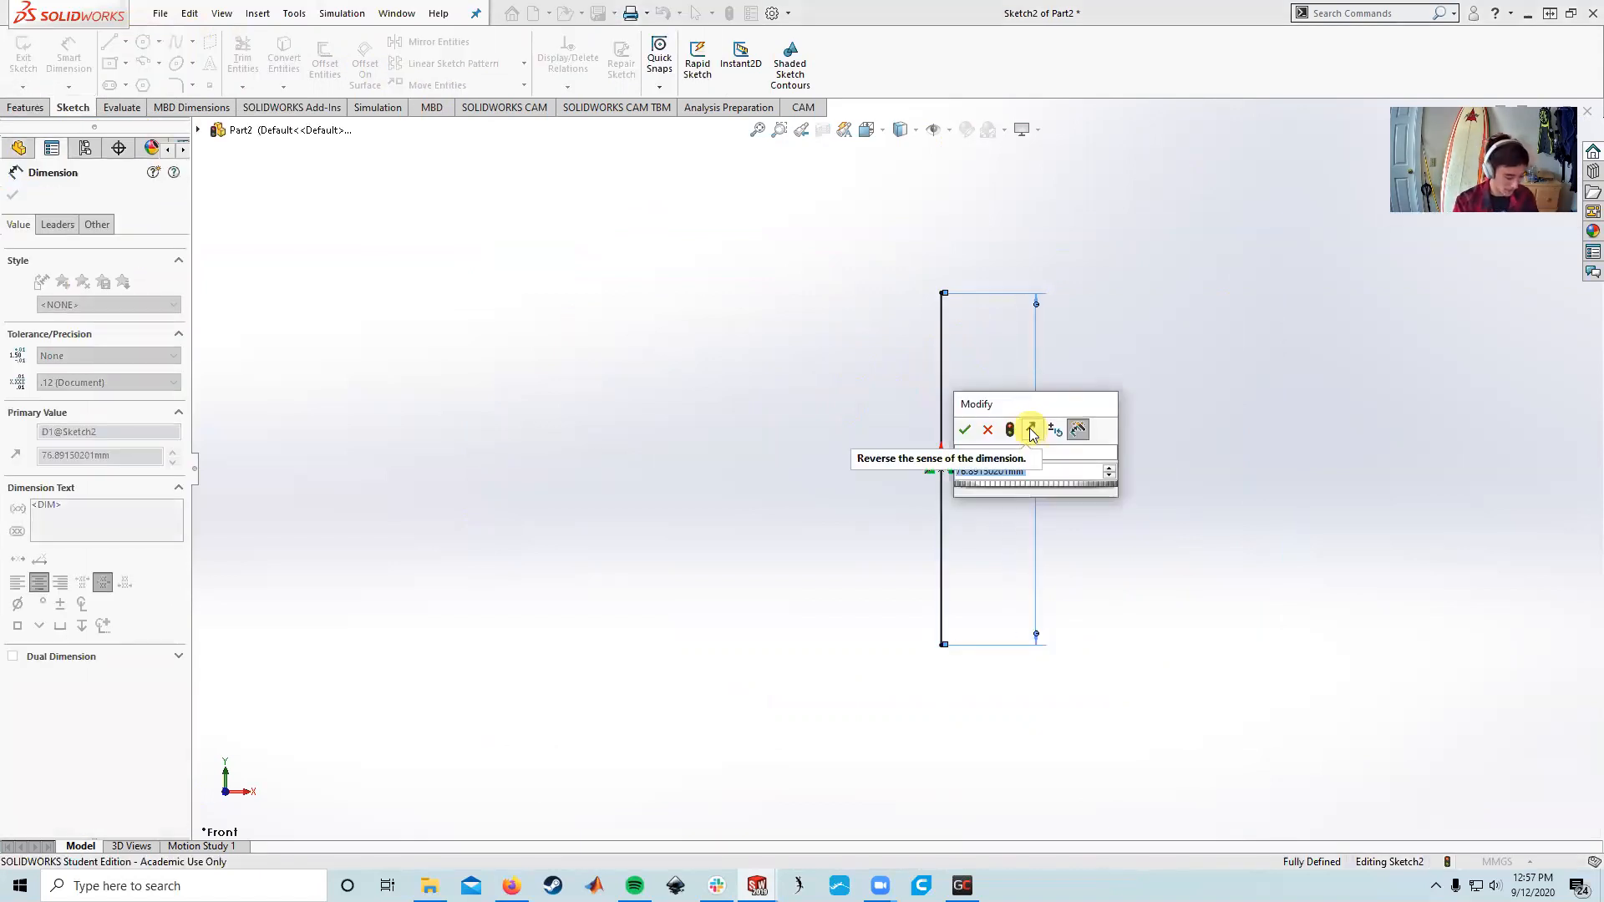
{"action": "type", "text": "80"}
{"action": "key", "text": "Return"}
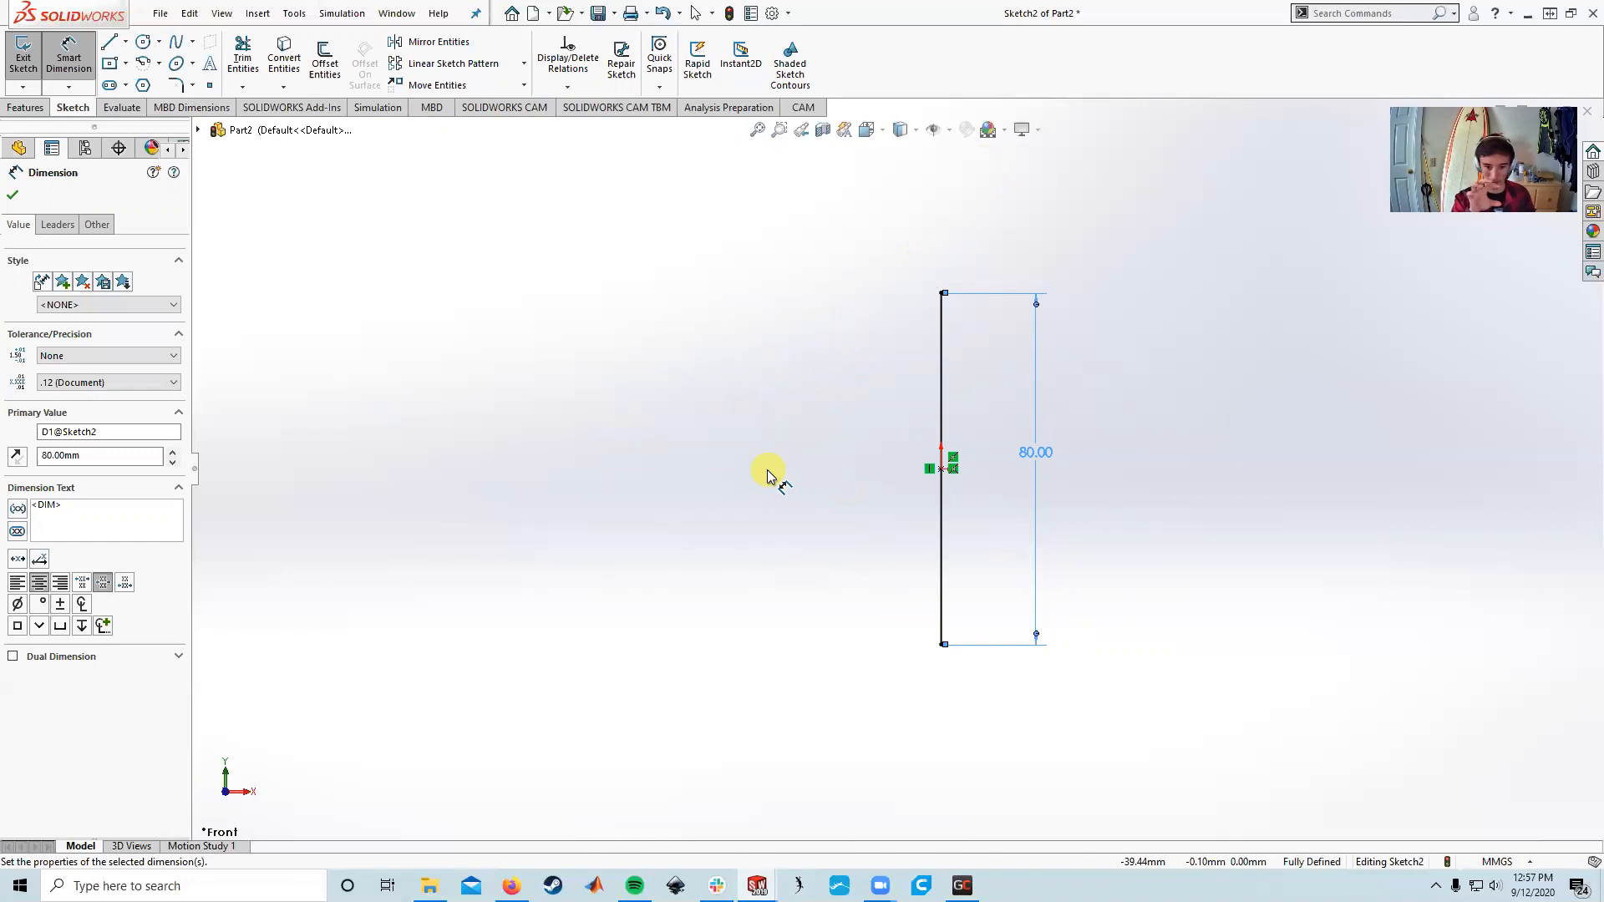
{"action": "left_click", "coordinate": [13, 194]}
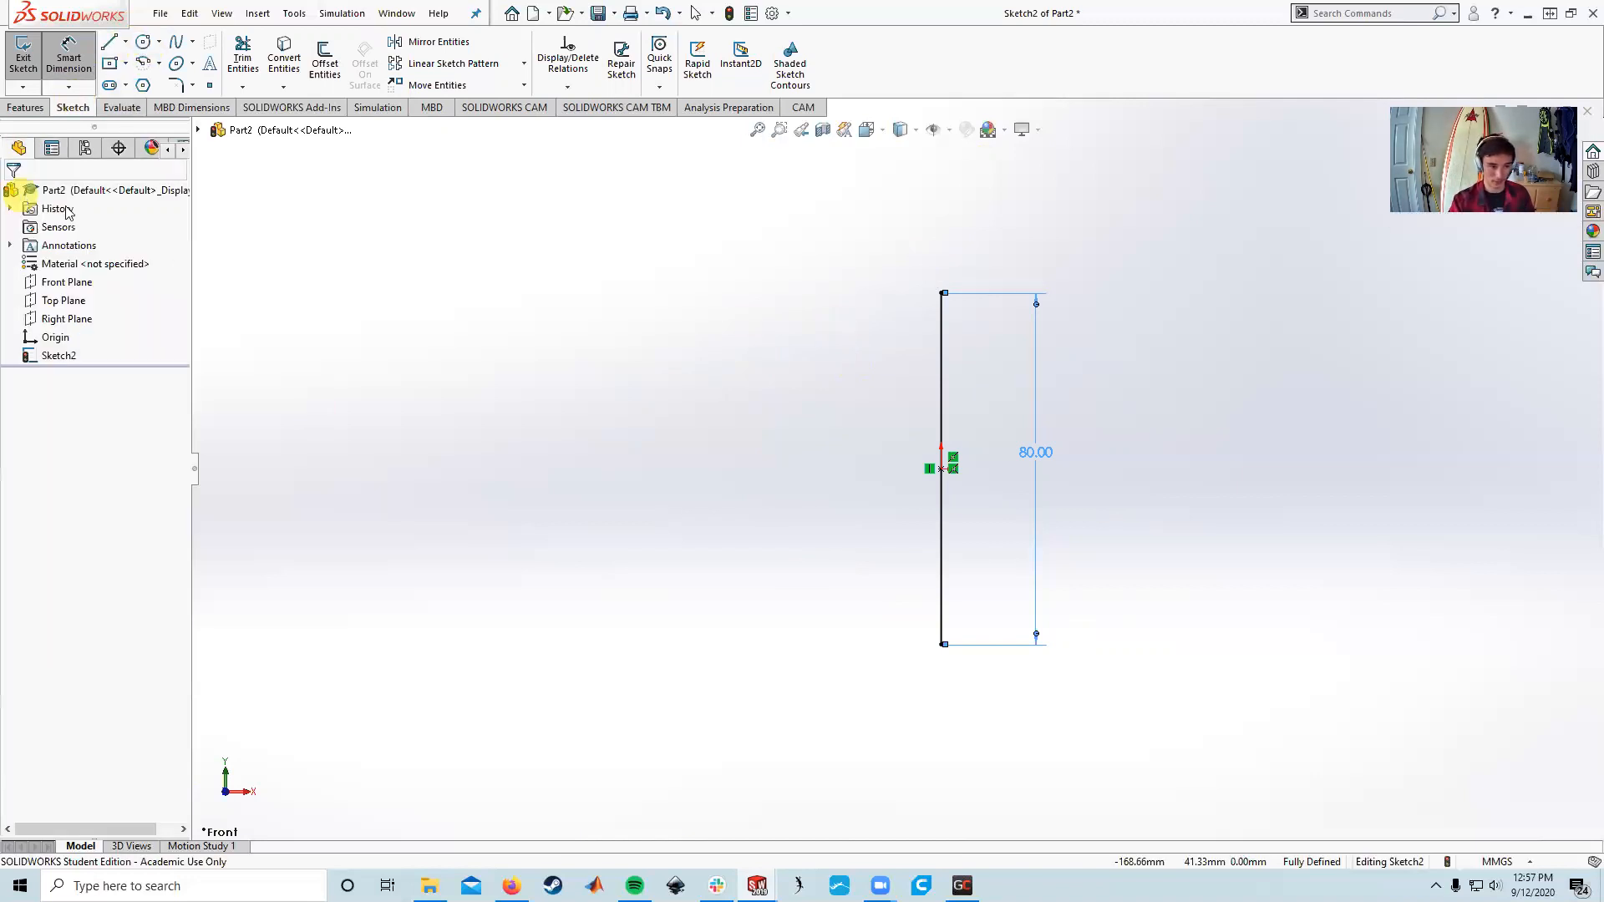
- Sketch four connected lines forming an inward-notched profile between the vertical line's upper and lower endpoints, the lowest line about 41 mm long
{"action": "left_click", "coordinate": [110, 46]}
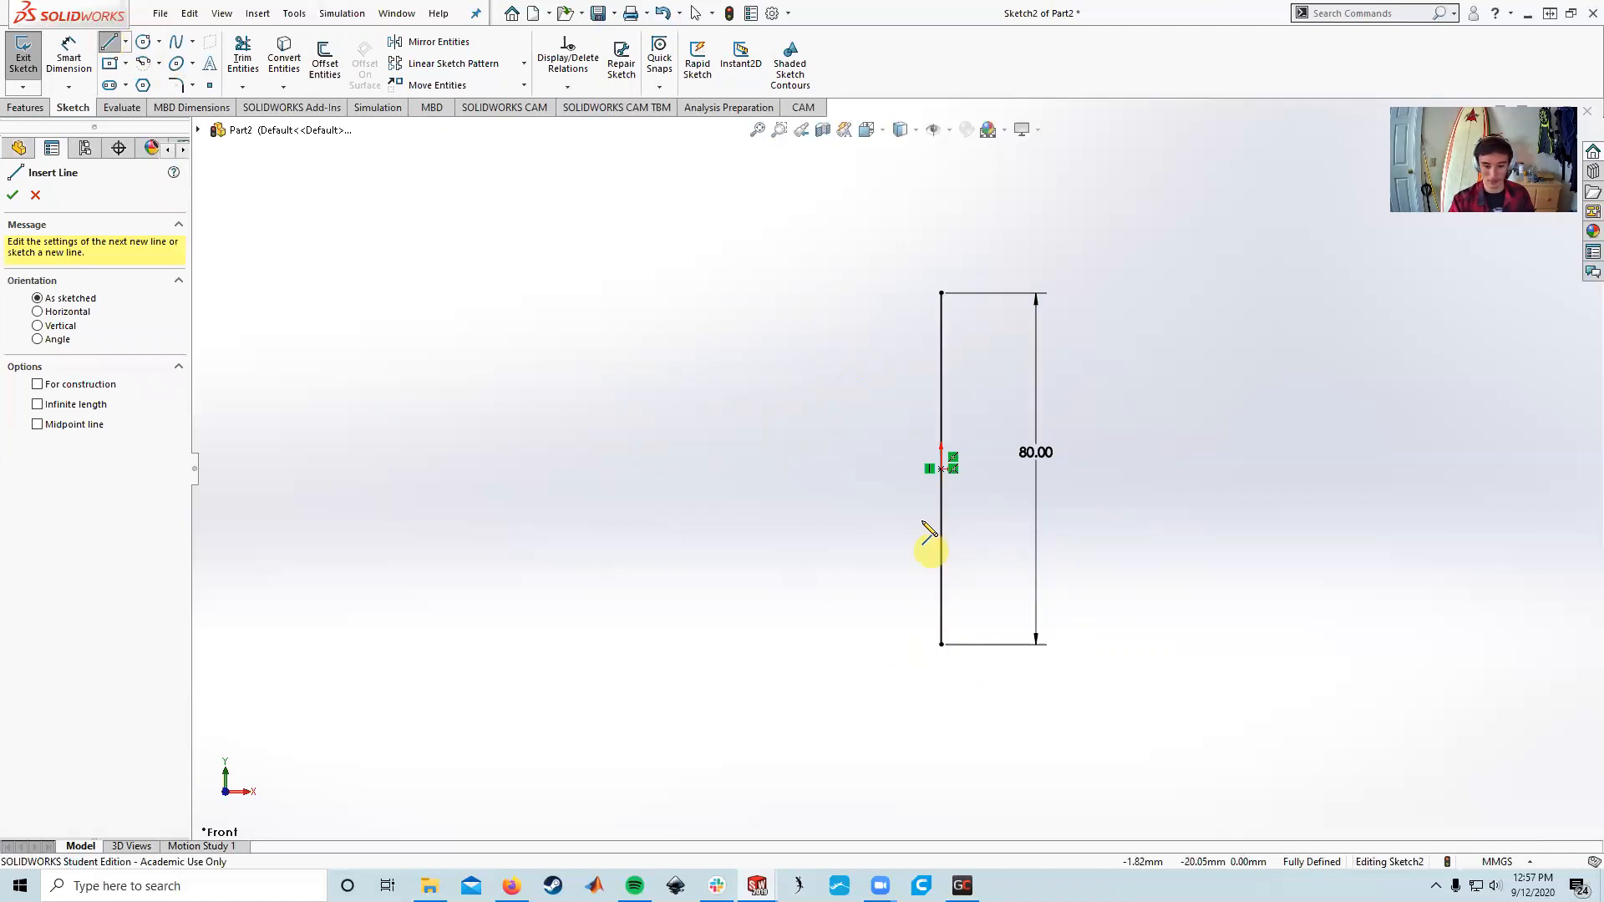
{"action": "left_click", "coordinate": [942, 292]}
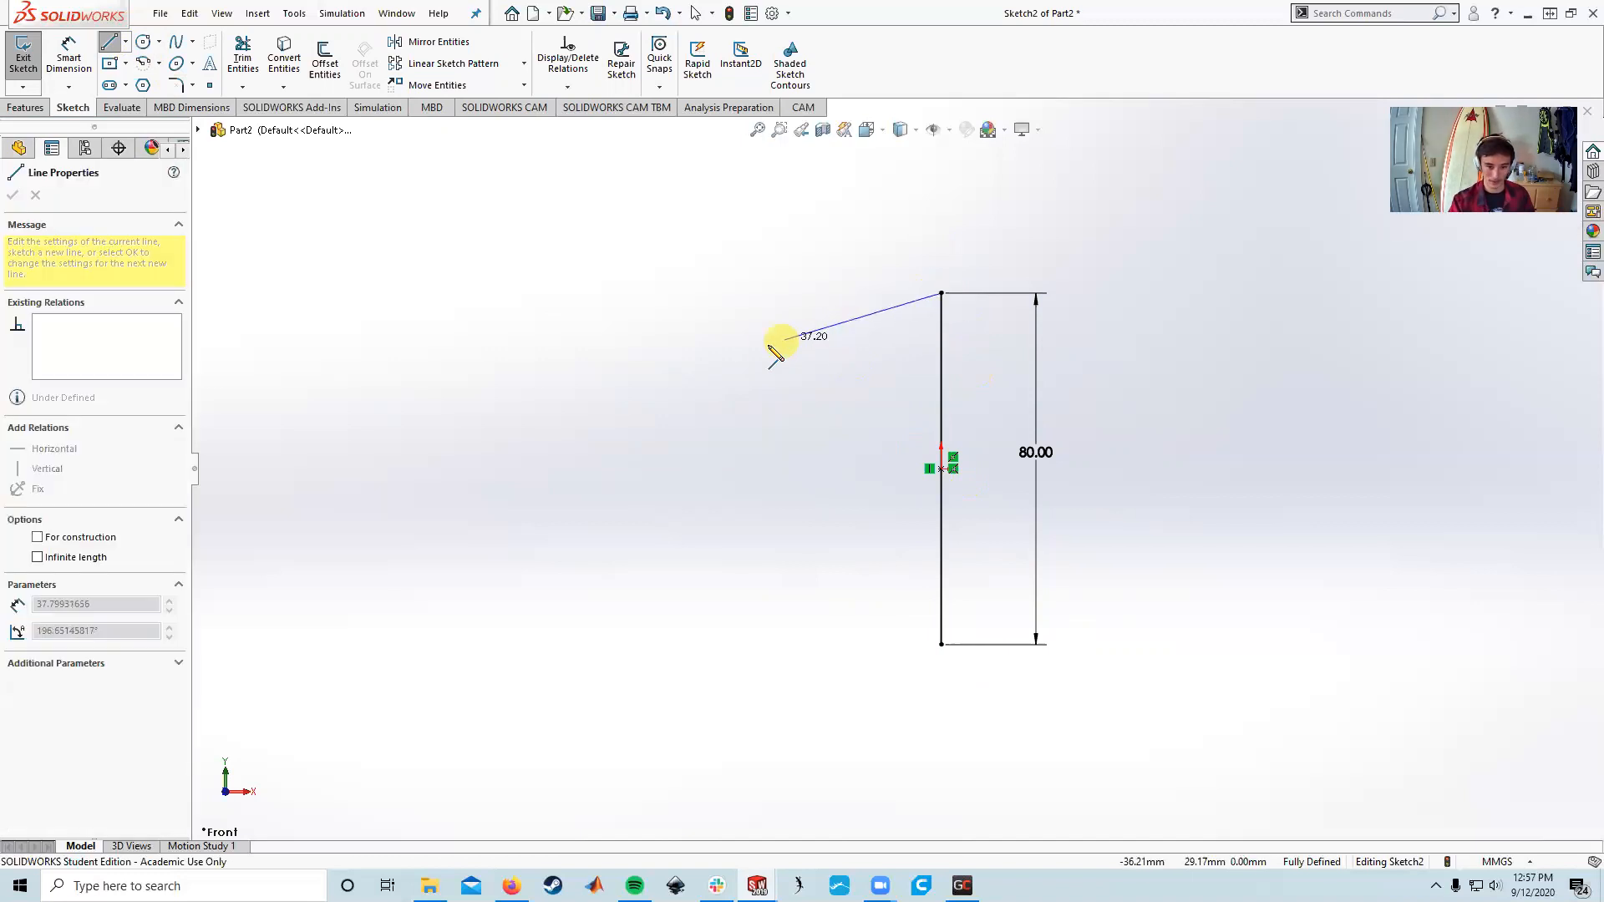
{"action": "left_click", "coordinate": [766, 348]}
{"action": "left_click", "coordinate": [853, 469]}
{"action": "left_click", "coordinate": [766, 610]}
{"action": "left_click", "coordinate": [942, 644]}
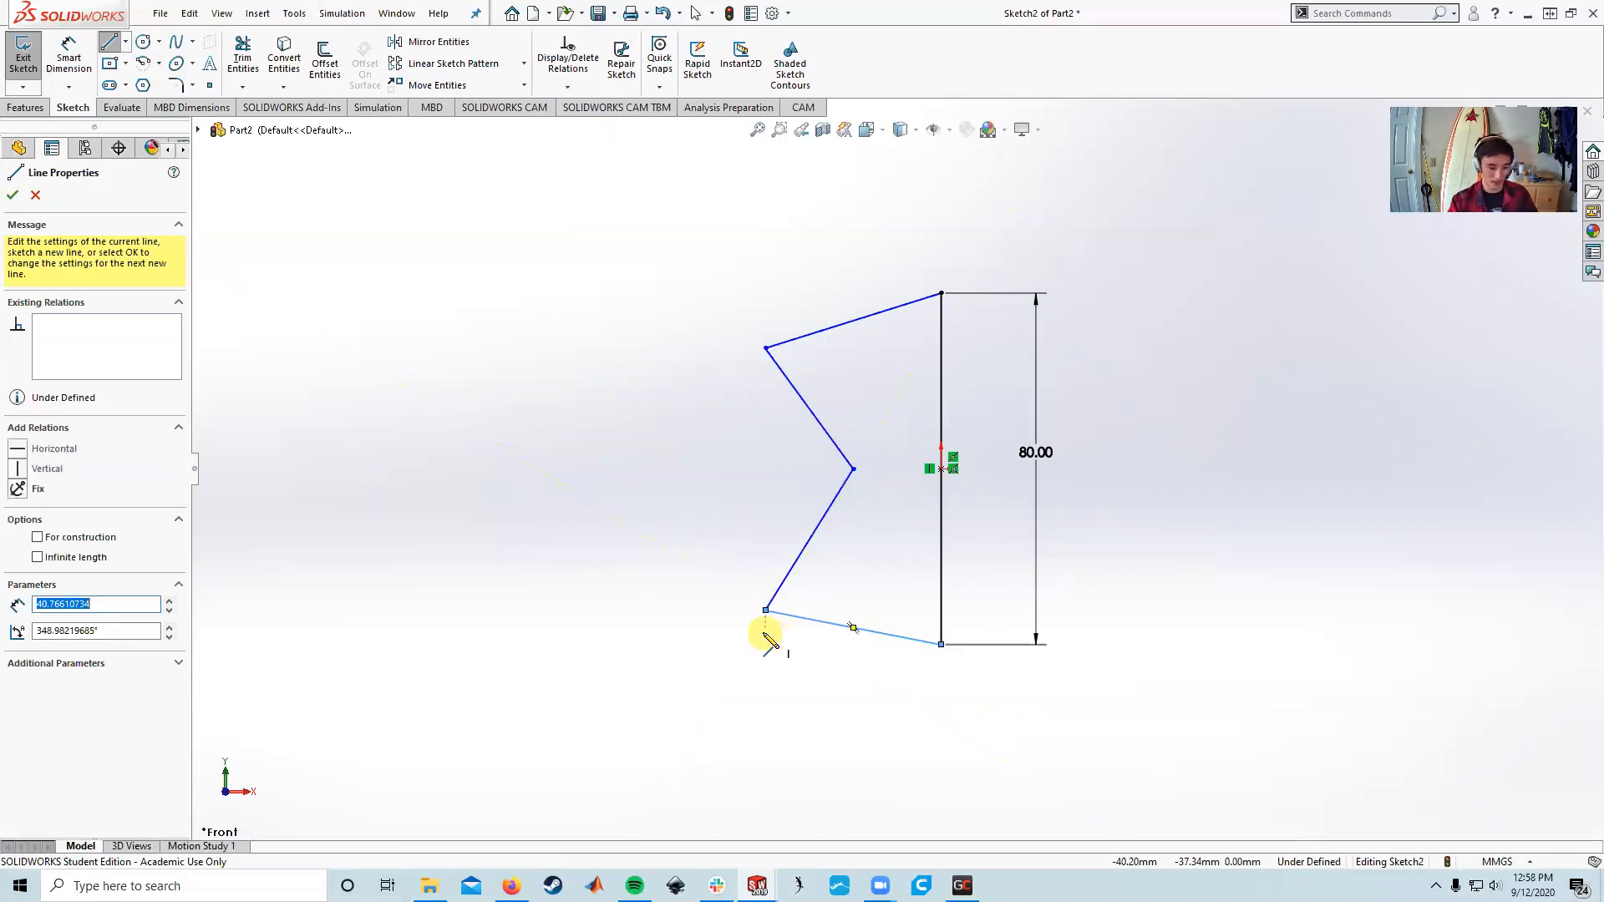
{"action": "key", "text": "Escape"}
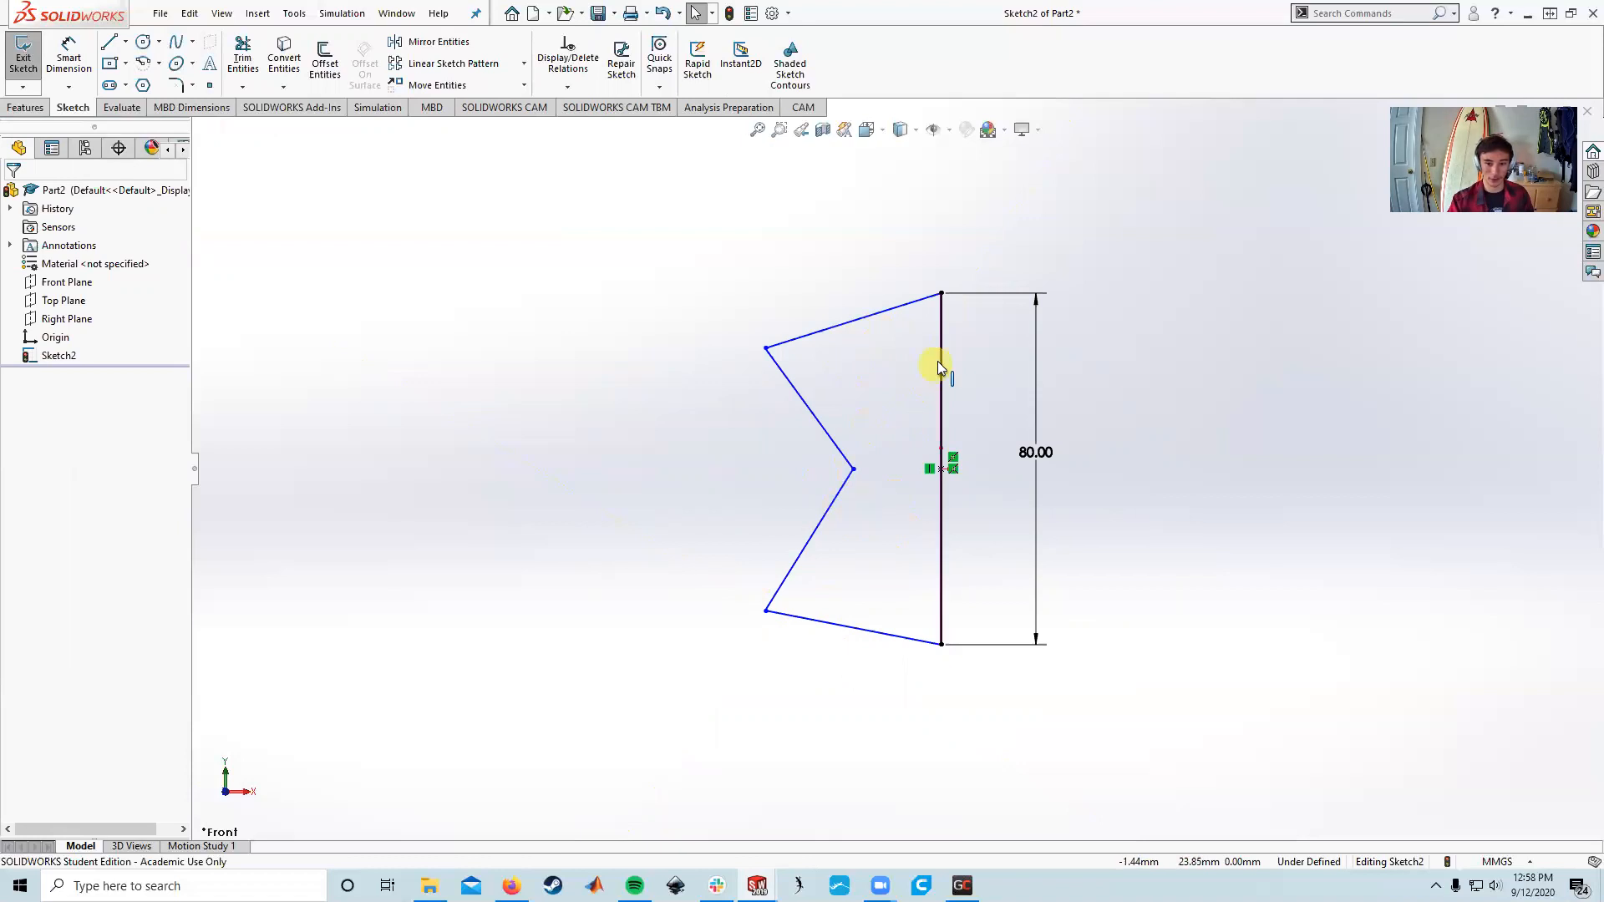
- Start a Revolved Boss/Base of the notched profile, using the 80 mm vertical line as the axis of revolution
{"action": "left_click", "coordinate": [941, 328]}
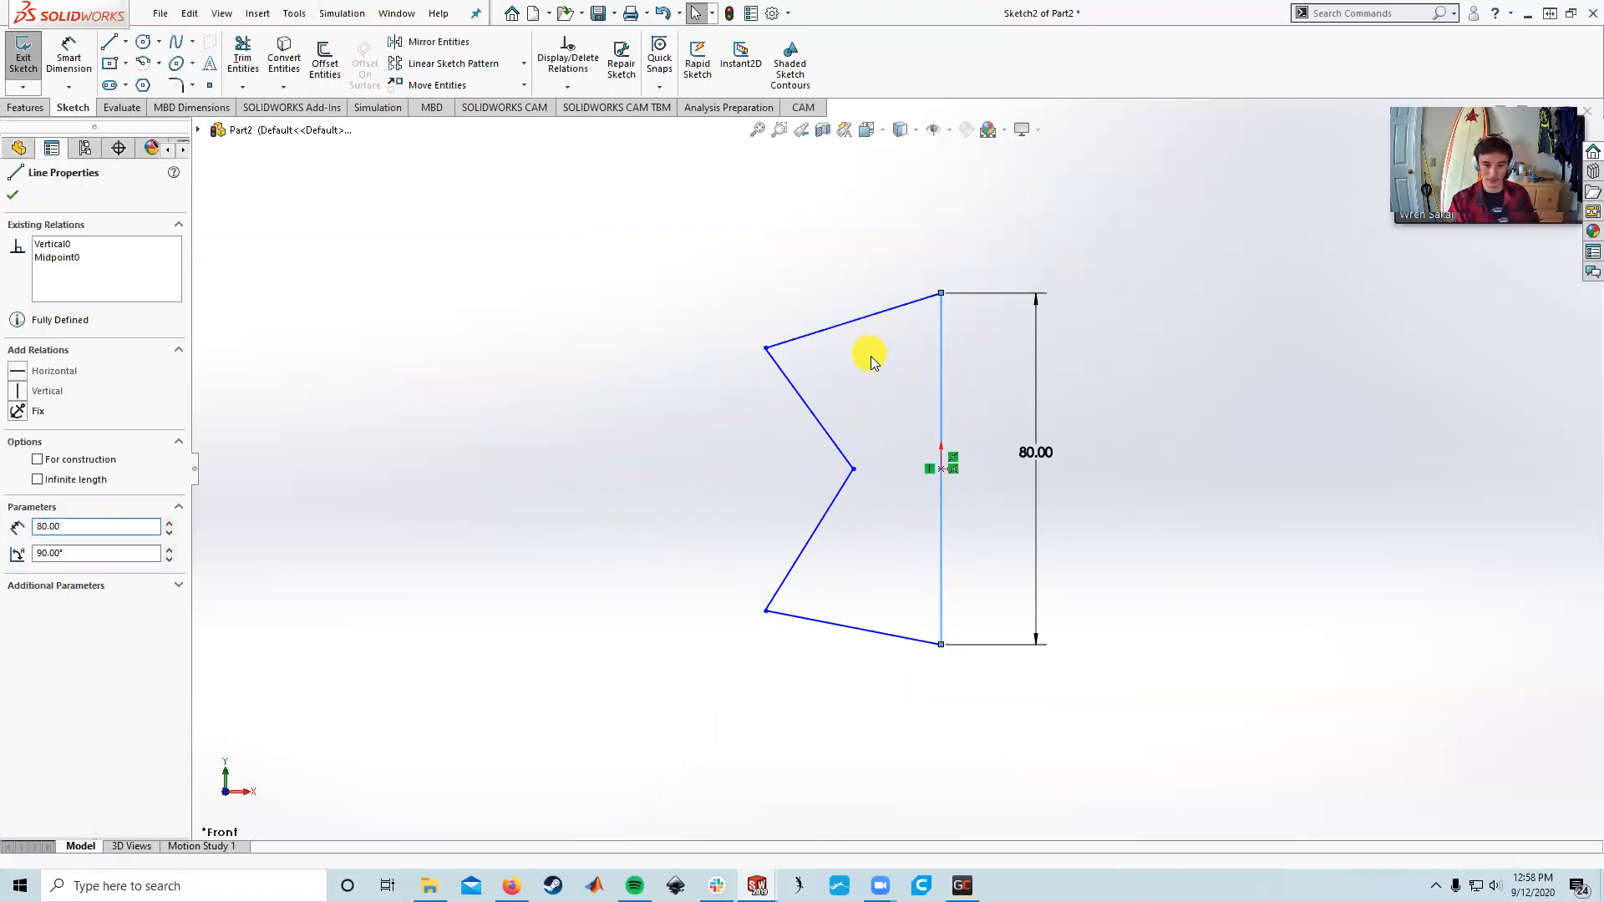
{"action": "left_click", "coordinate": [652, 317]}
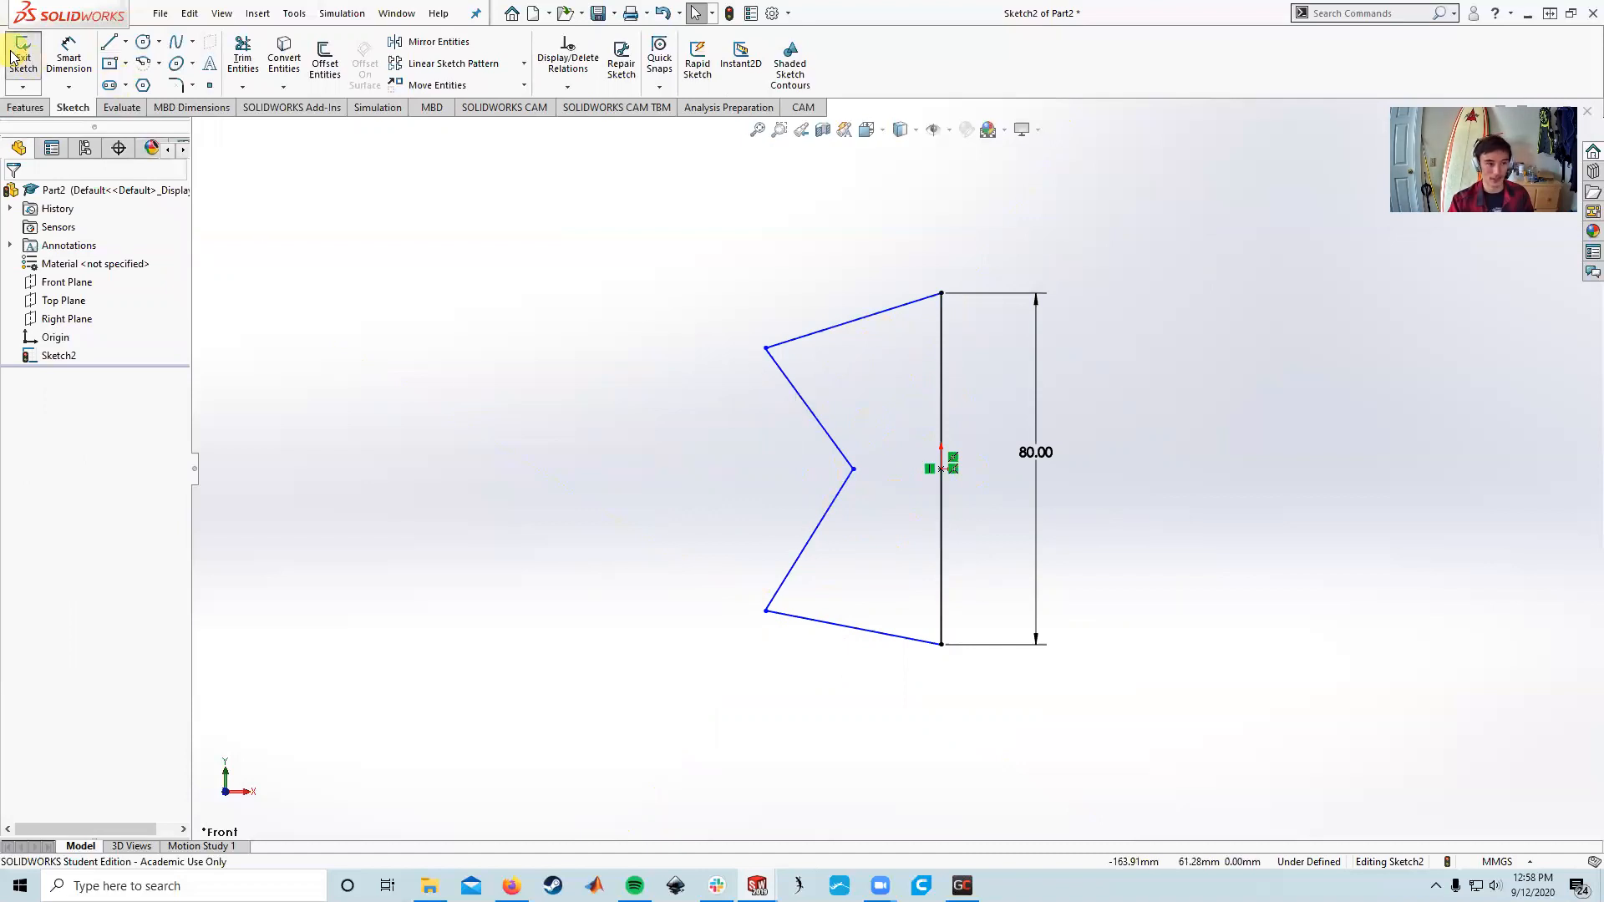
{"action": "left_click", "coordinate": [28, 107]}
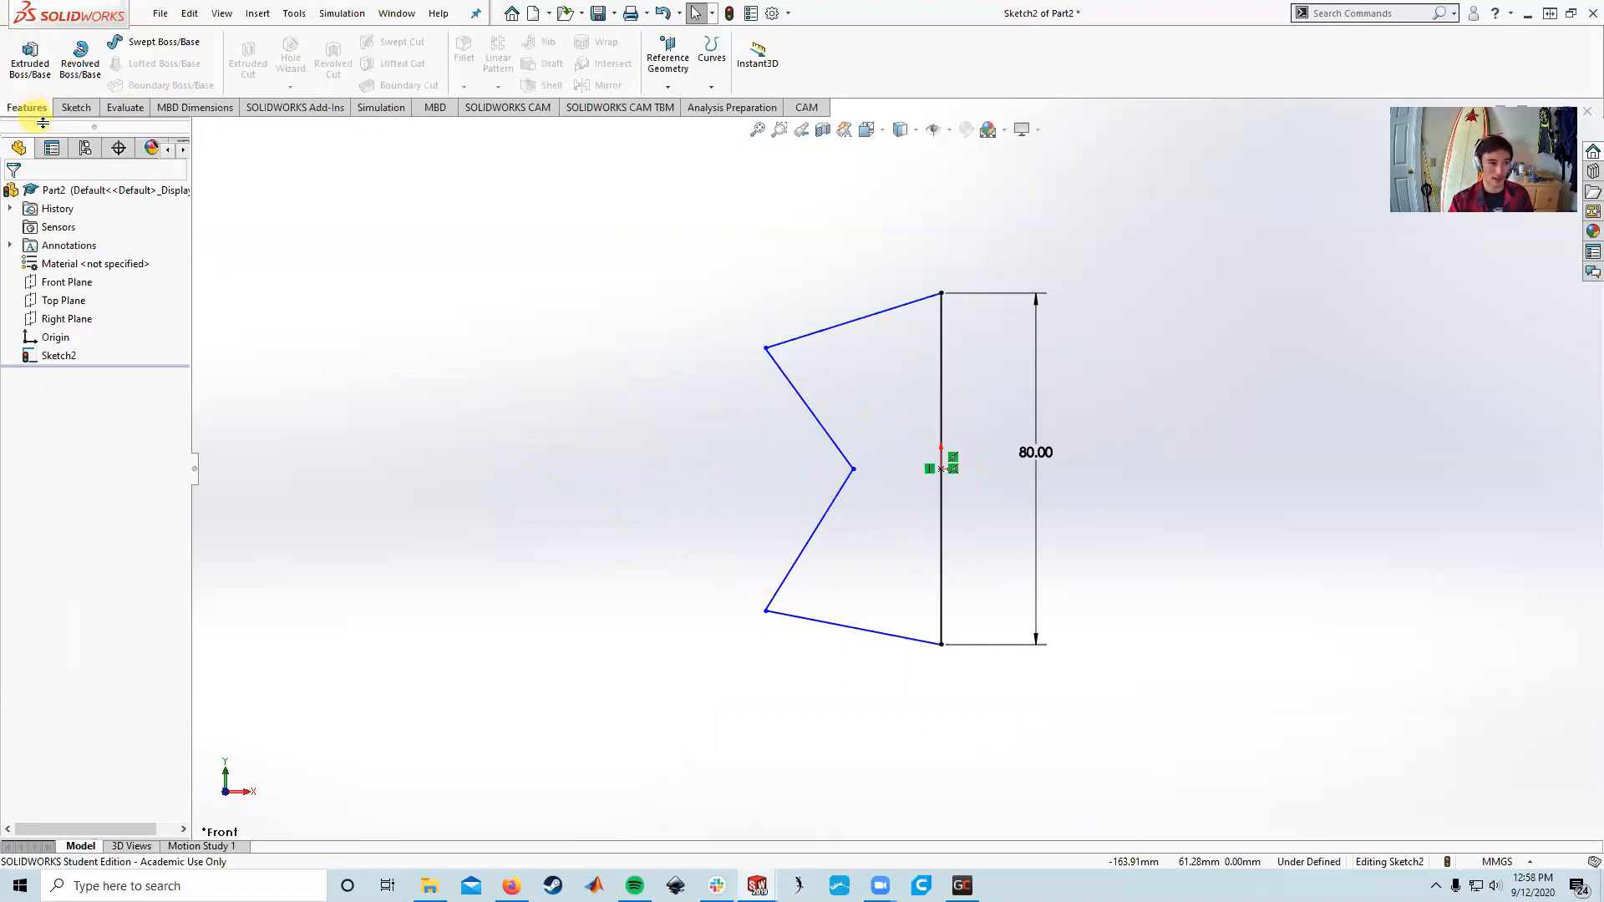
{"action": "left_click", "coordinate": [81, 57]}
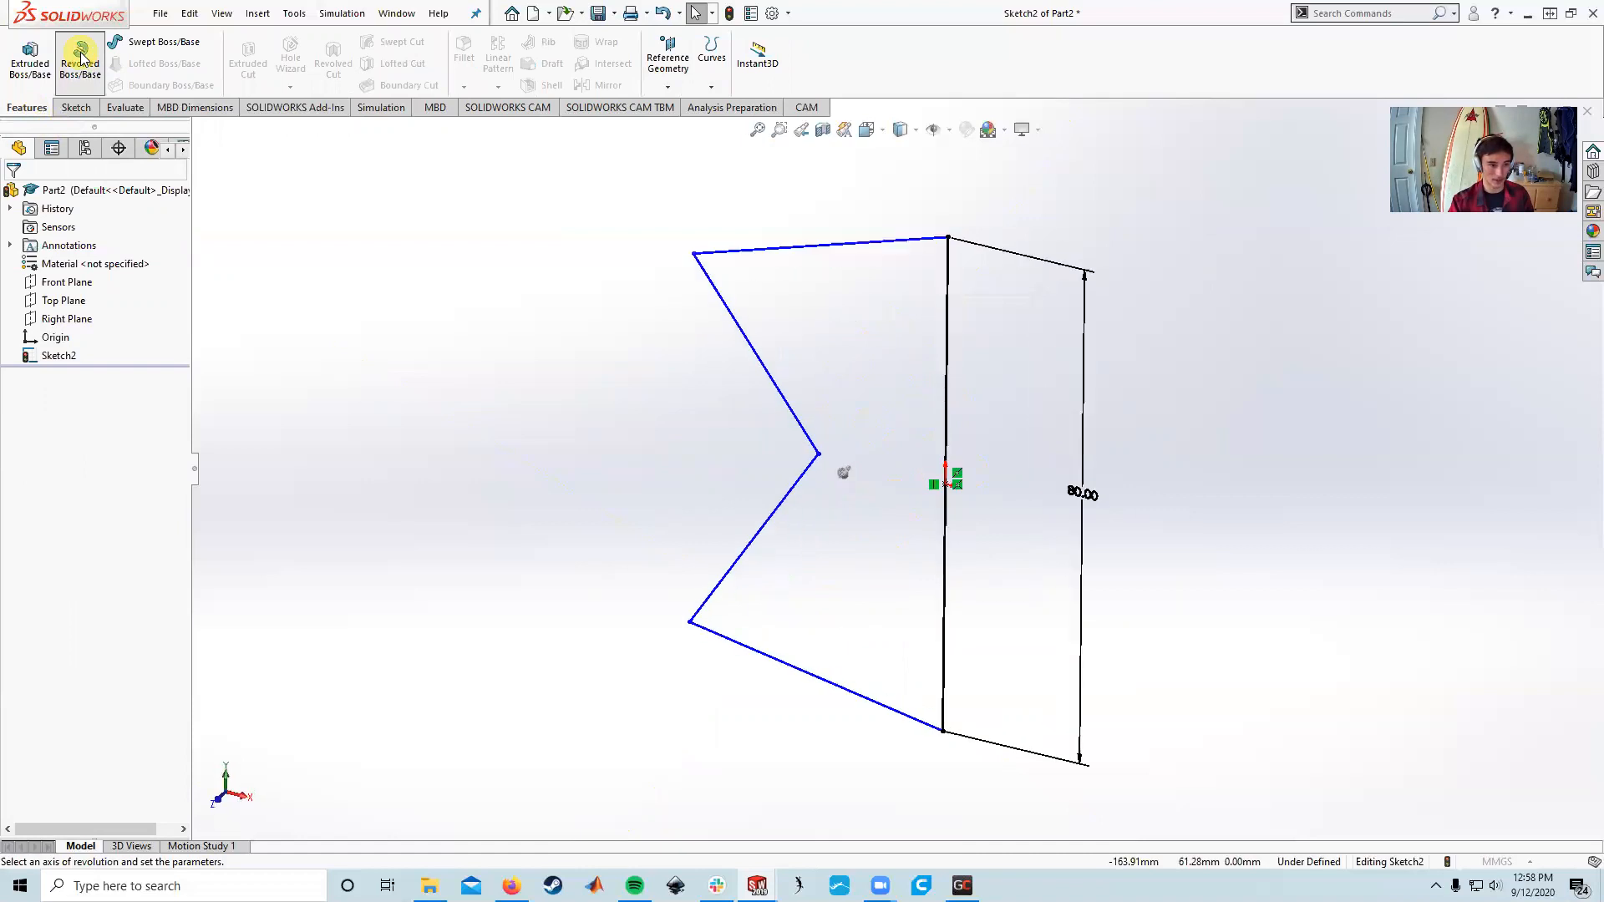
{"action": "left_click", "coordinate": [92, 244]}
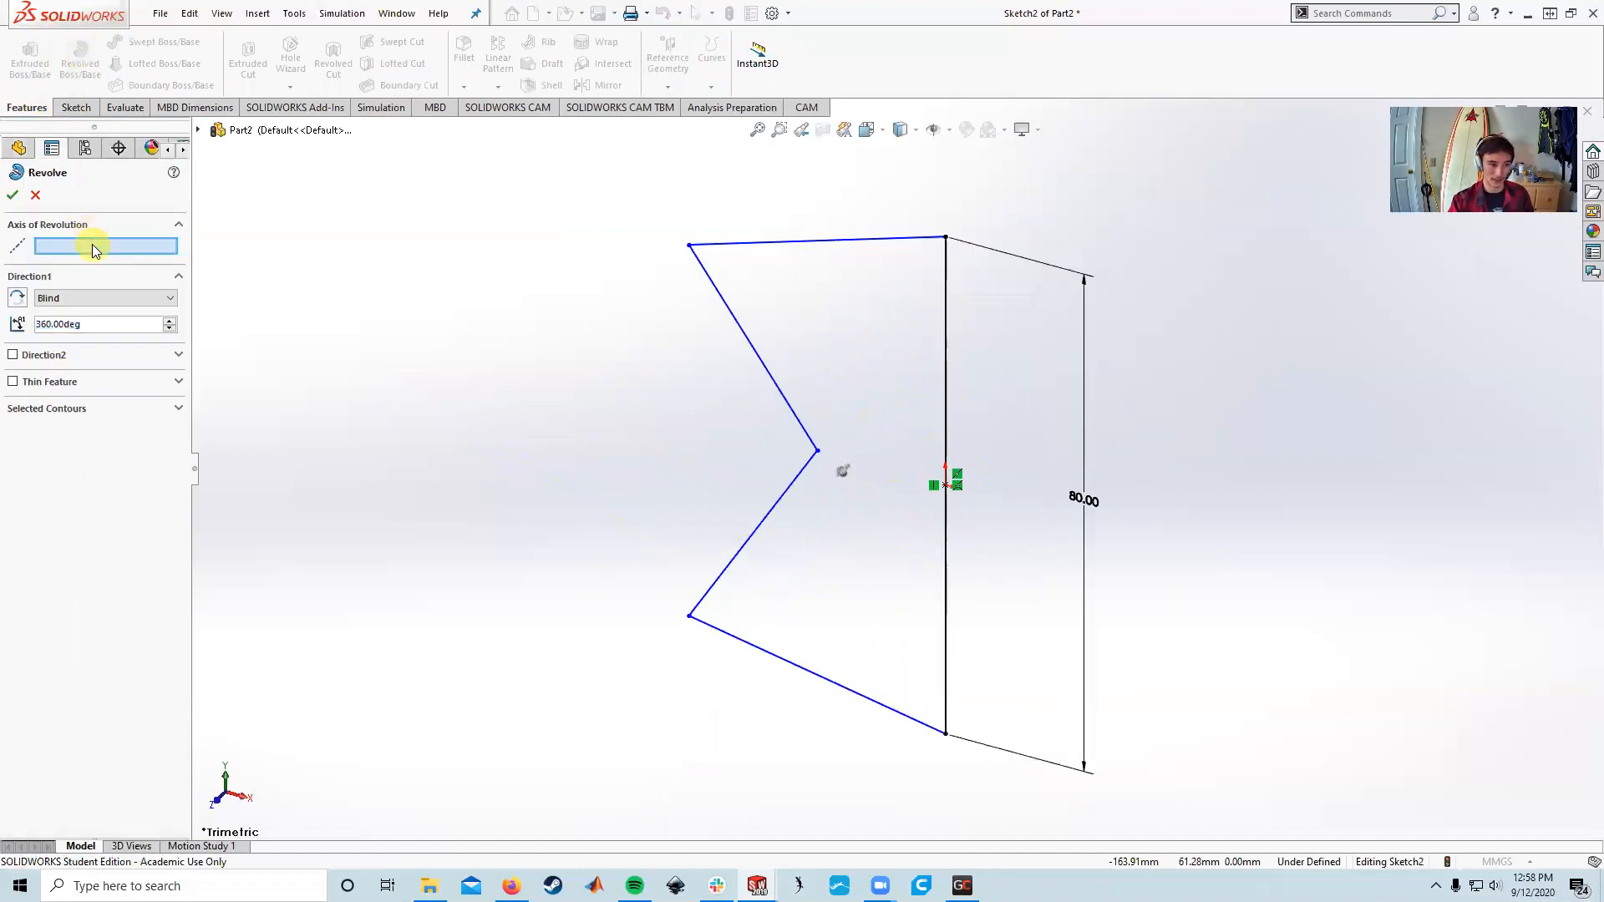
{"action": "left_click", "coordinate": [947, 265]}
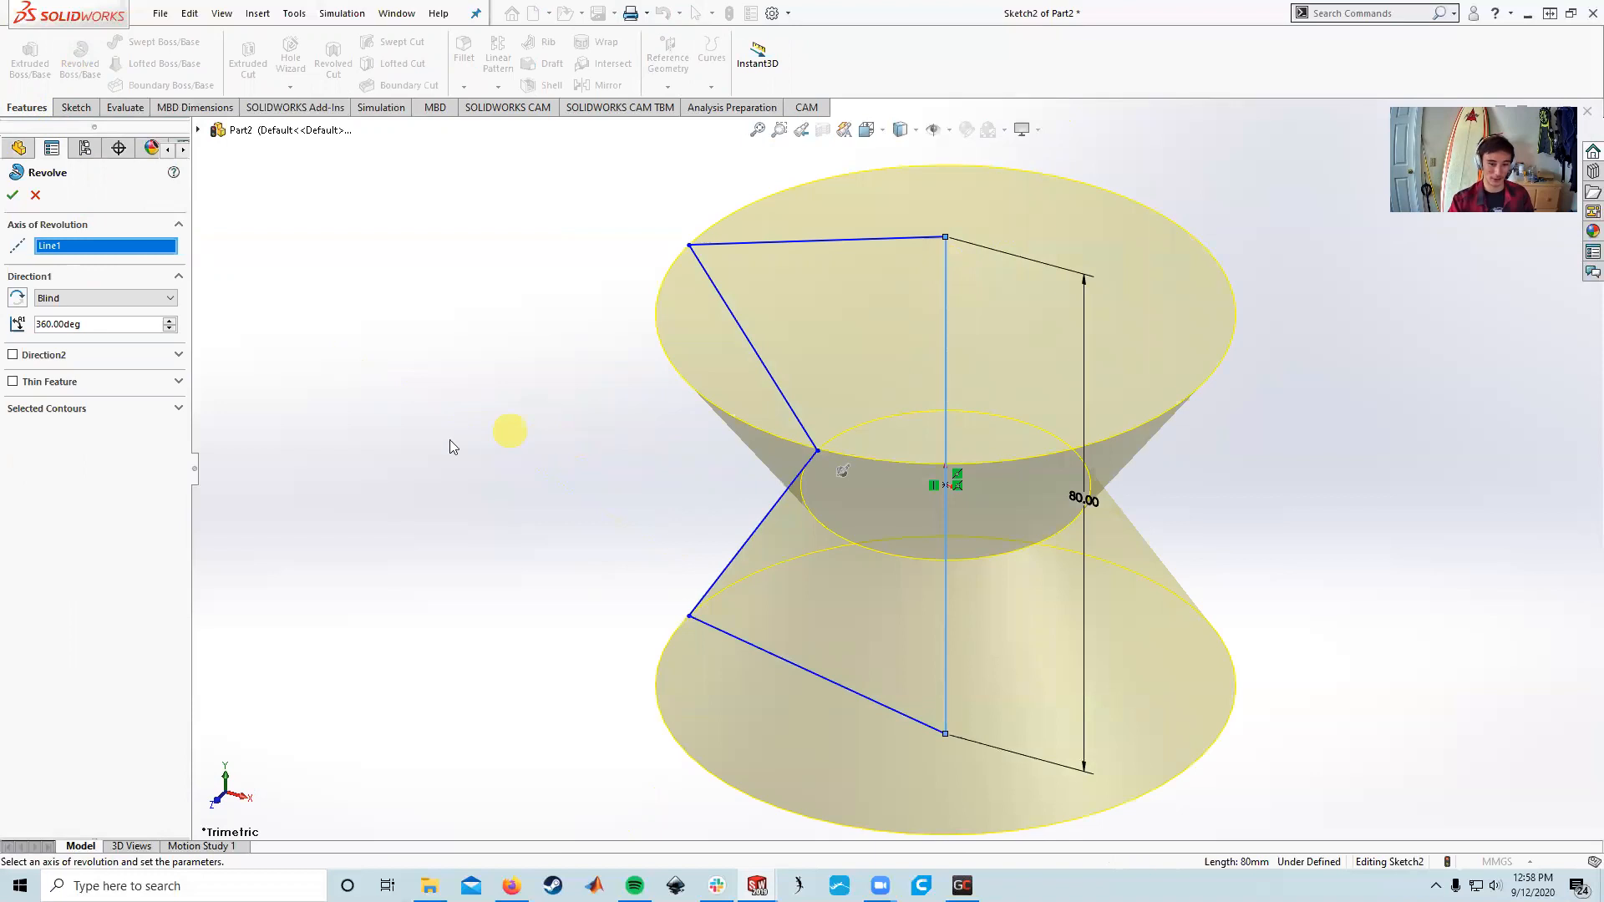
{"action": "middle_click_drag", "start_coordinate": [454, 501], "coordinate": [573, 601]}
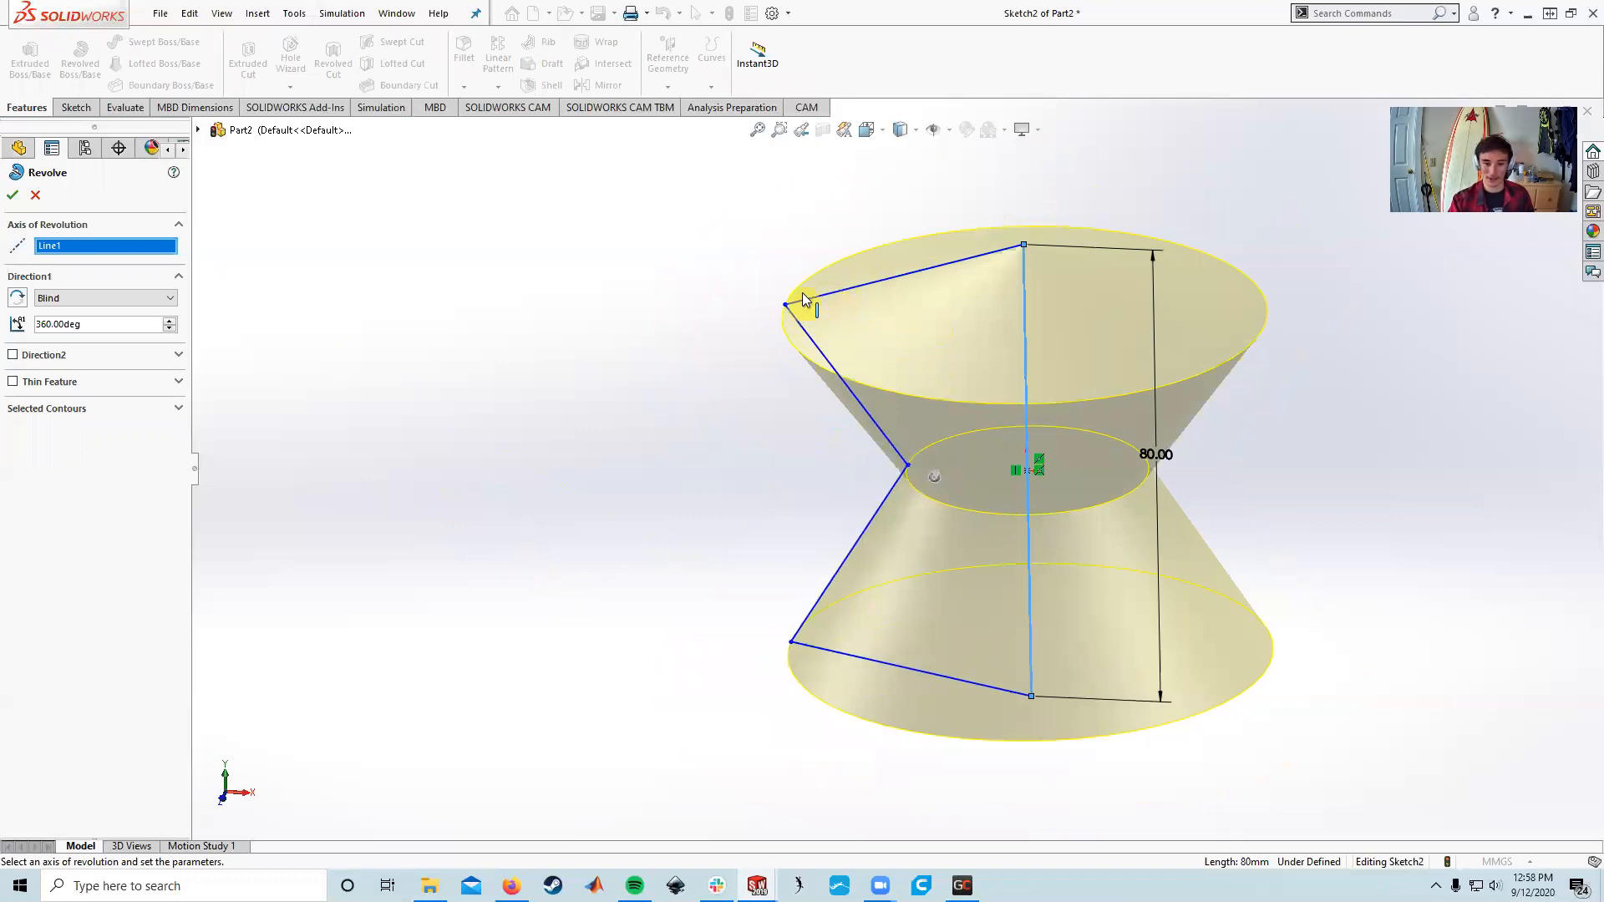
- Set the revolve angle to 341 degrees, accept the feature and inspect the open wedge in the solid from several sides
{"action": "left_click_drag", "start_coordinate": [170, 332], "coordinate": [174, 333]}
{"action": "middle_click_drag", "start_coordinate": [640, 653], "coordinate": [549, 340]}
{"action": "middle_click_drag", "start_coordinate": [584, 608], "coordinate": [700, 256]}
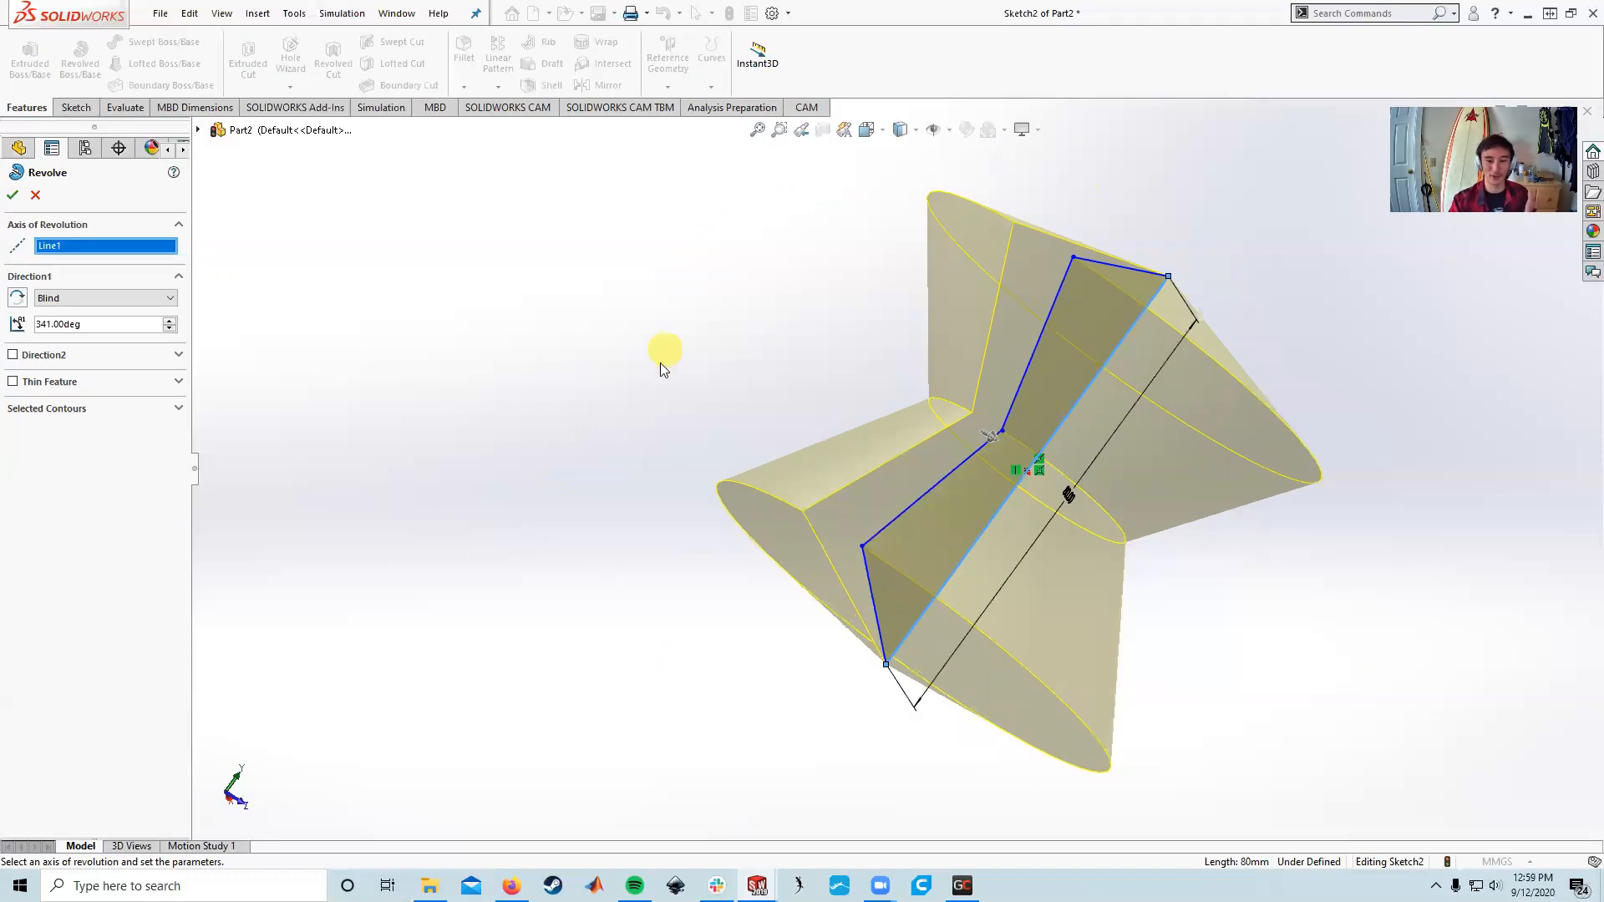
{"action": "left_click", "coordinate": [13, 197]}
{"action": "middle_click_drag", "start_coordinate": [540, 523], "coordinate": [613, 687]}
{"action": "middle_click_drag", "start_coordinate": [699, 396], "coordinate": [642, 449]}
{"action": "scroll", "coordinate": [656, 450], "scroll_direction": "up", "scroll_amount": 3}
{"action": "middle_click_drag", "start_coordinate": [769, 476], "coordinate": [1130, 461]}
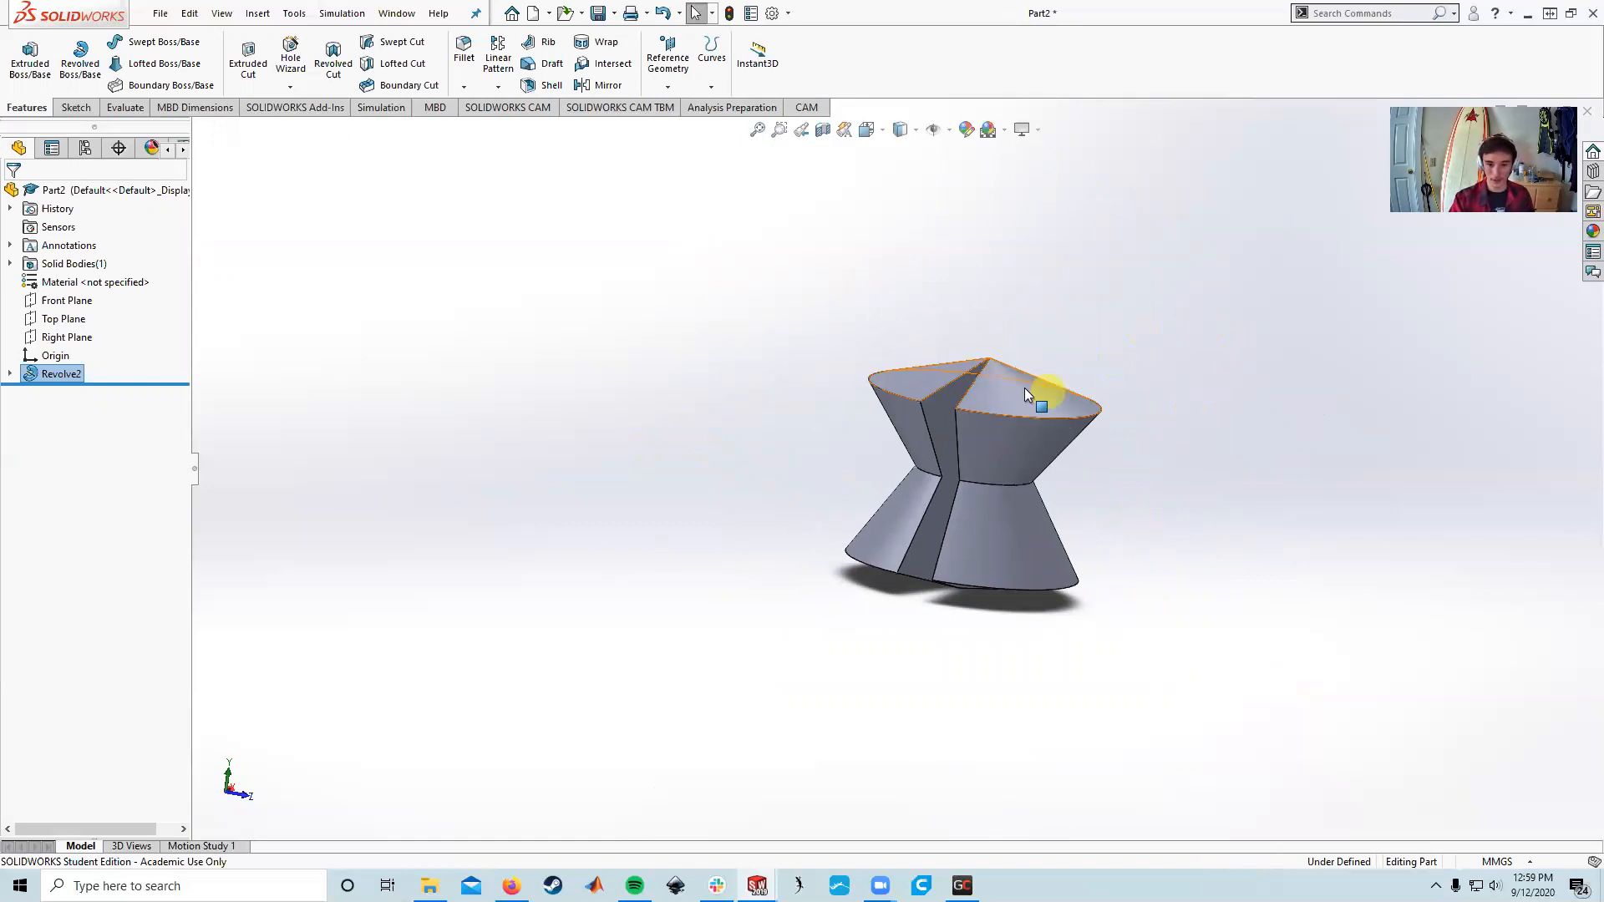
{"action": "middle_click_drag", "start_coordinate": [849, 609], "coordinate": [830, 502]}
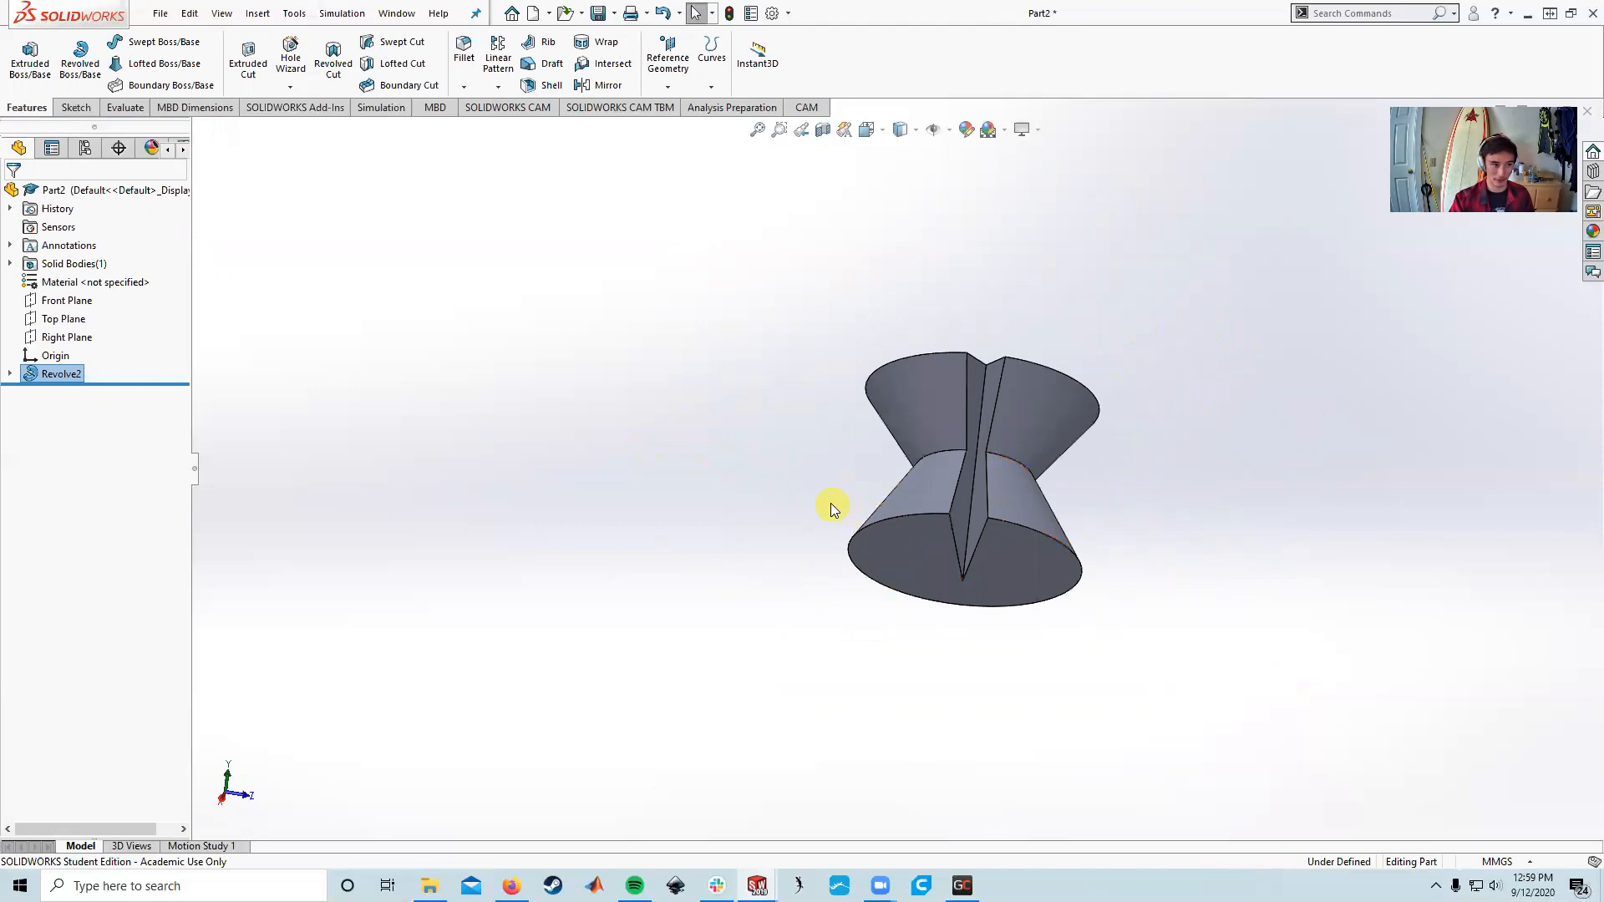